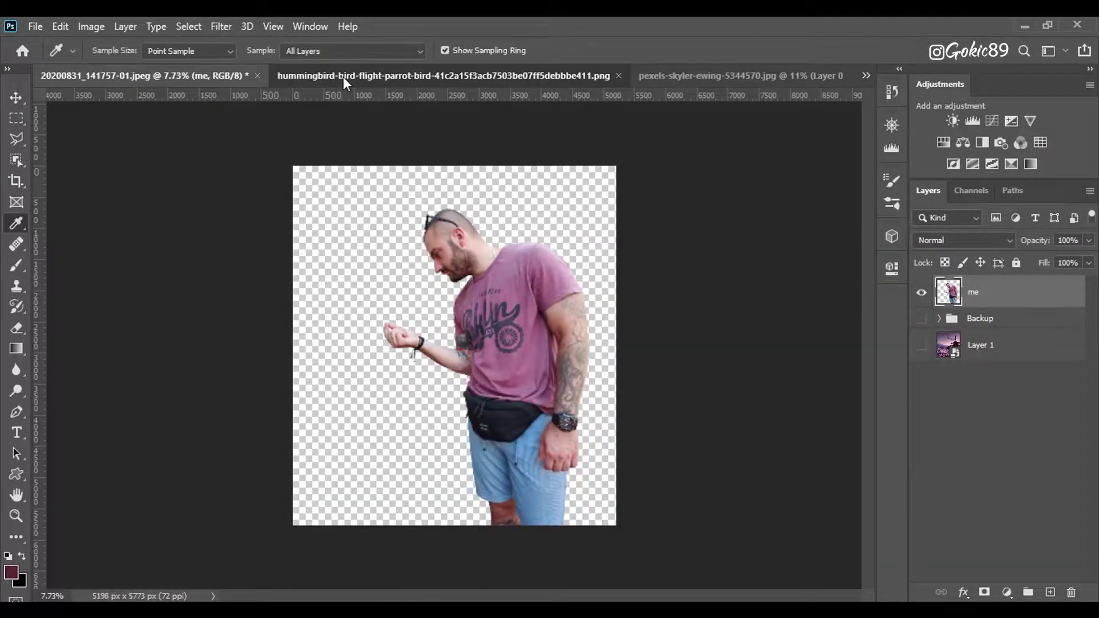
- Copy the green hummingbird from its PNG document into the man's composite and place it just beside his raised hand
click(342, 76)
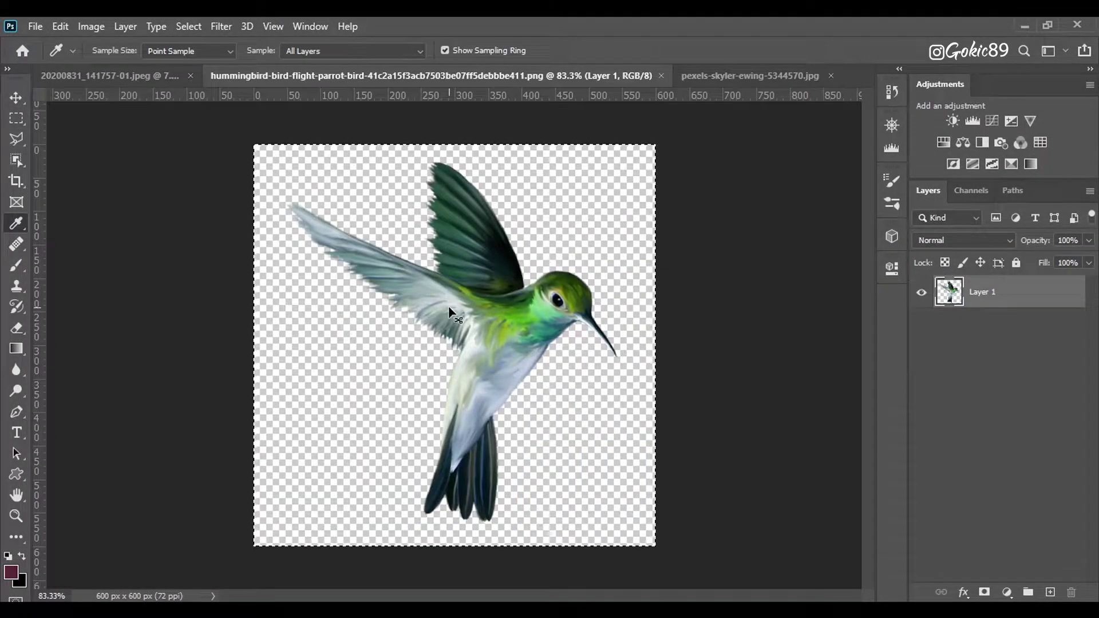
click(13, 99)
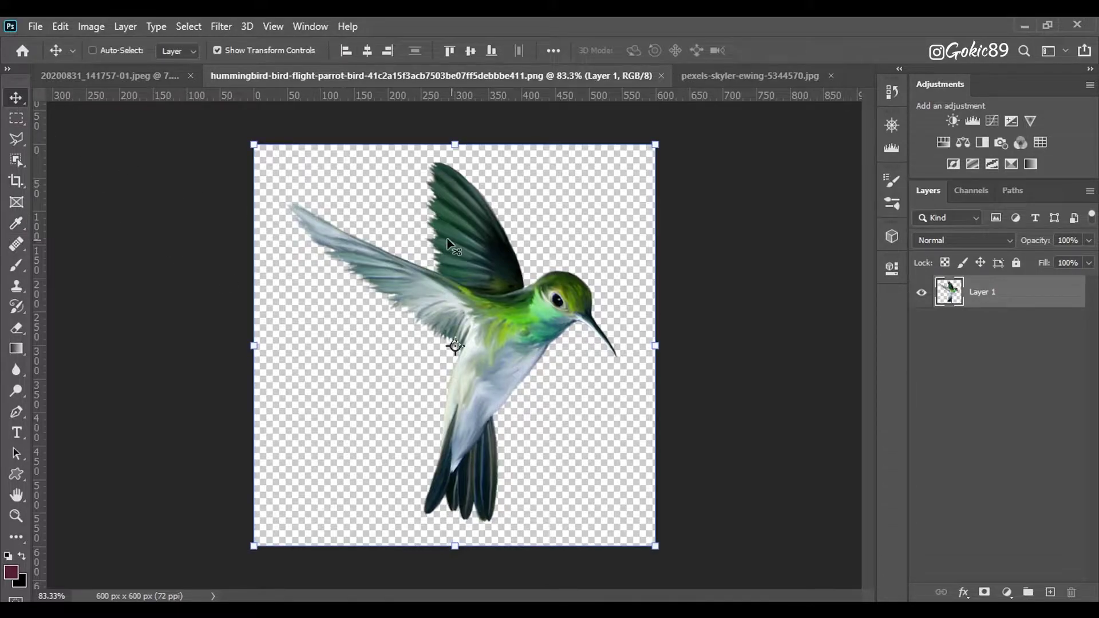
drag(452, 241, 355, 284)
key(m)
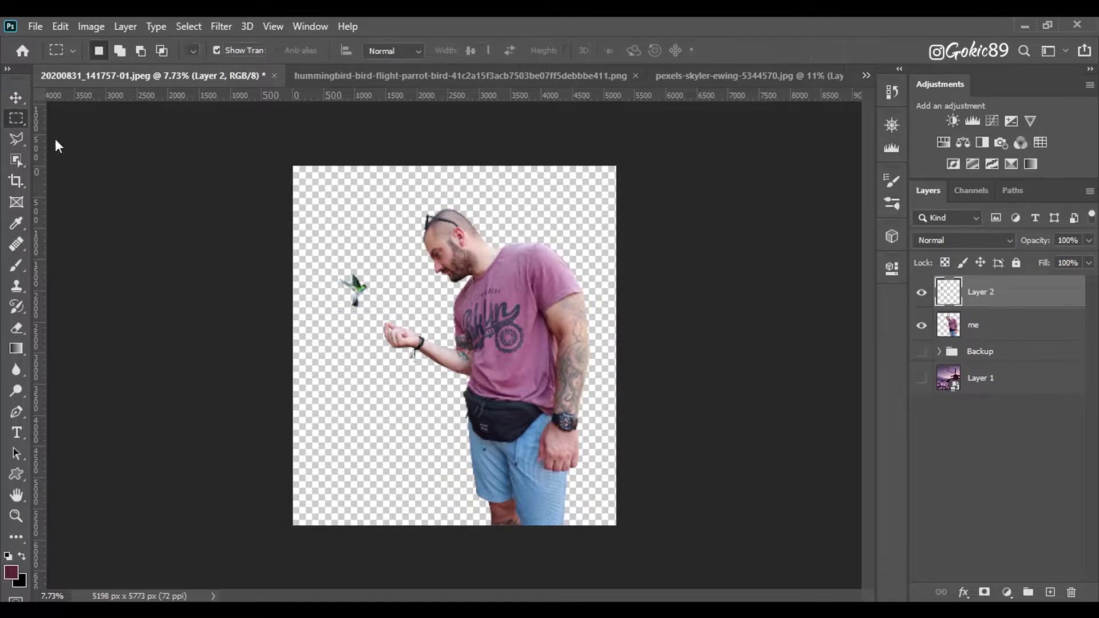
scroll(367, 321, up, 2)
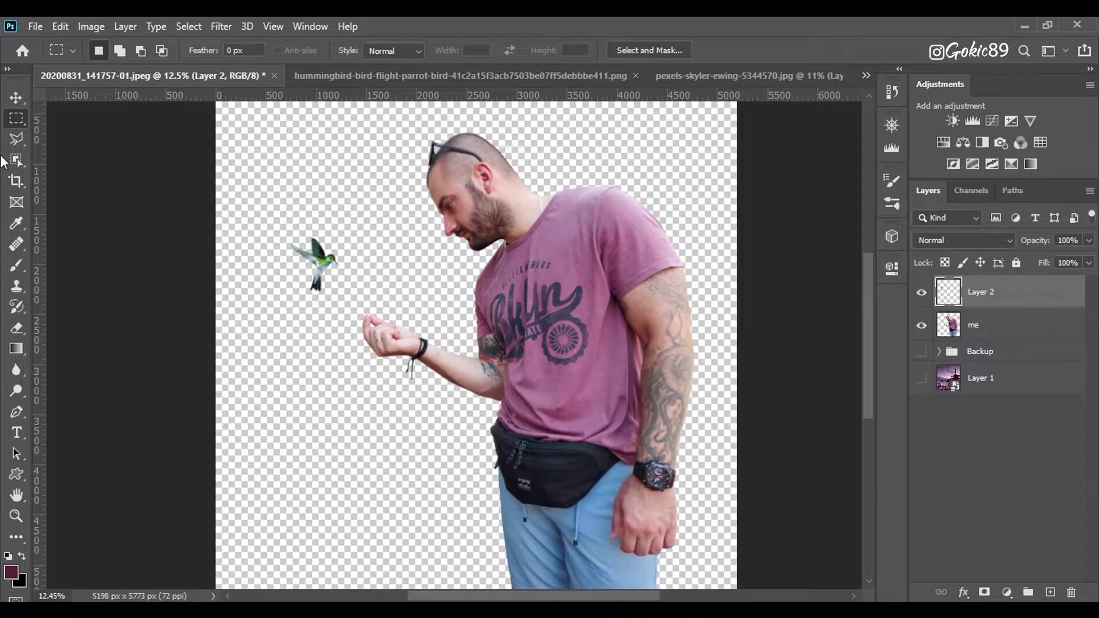
click(16, 97)
drag(330, 254, 314, 321)
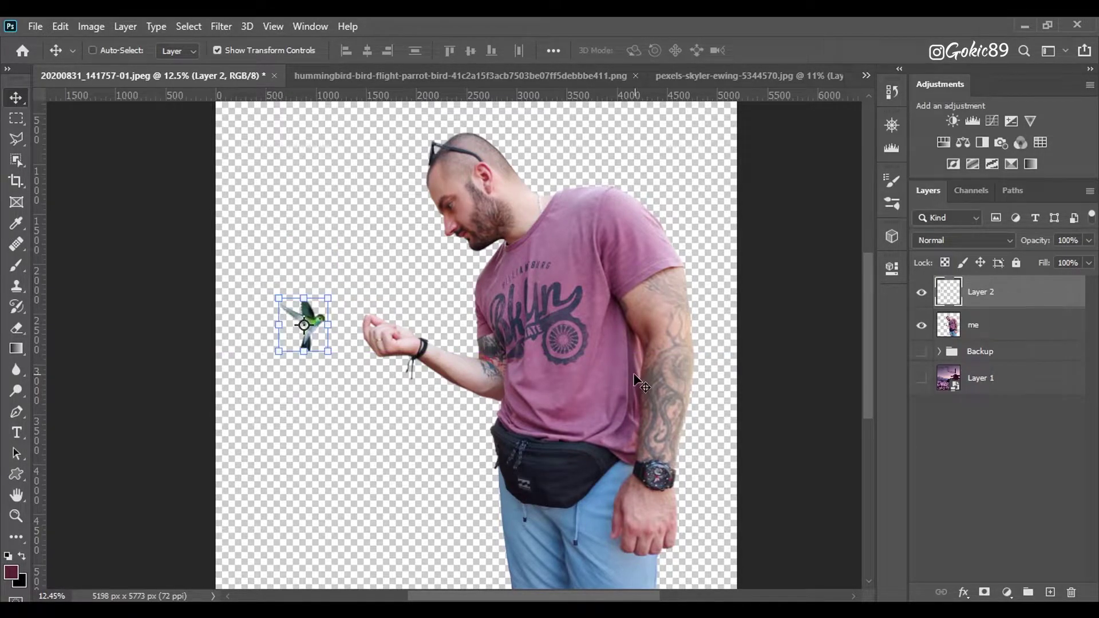
- Rename the hummingbird layer as "bird" and convert it to a smart object
double_click(984, 292)
text(bird)
key(Return)
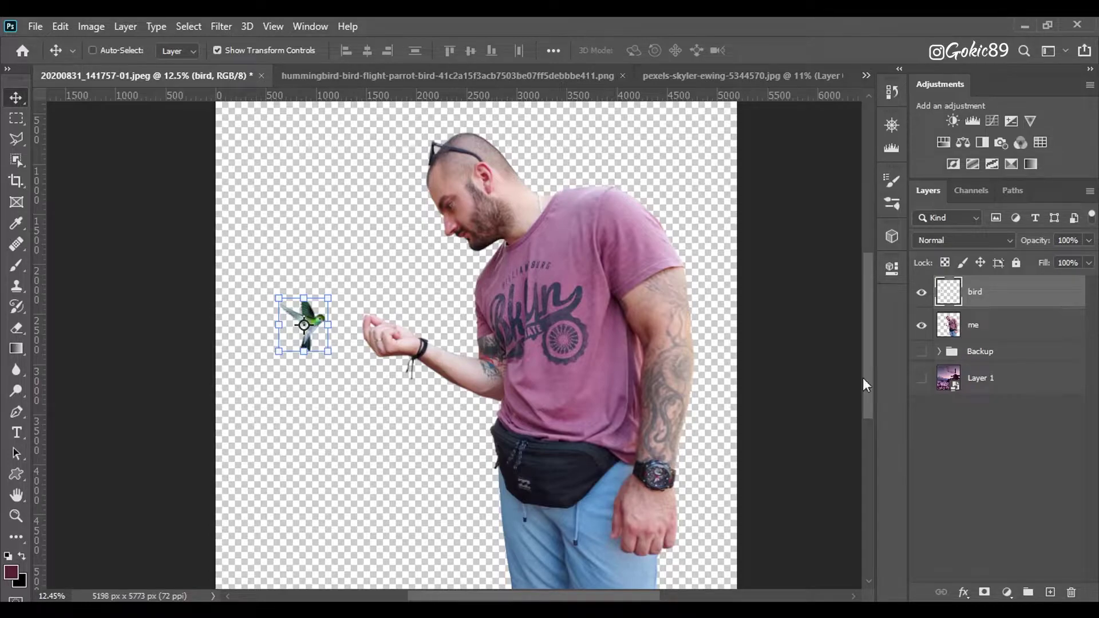
right_click(980, 294)
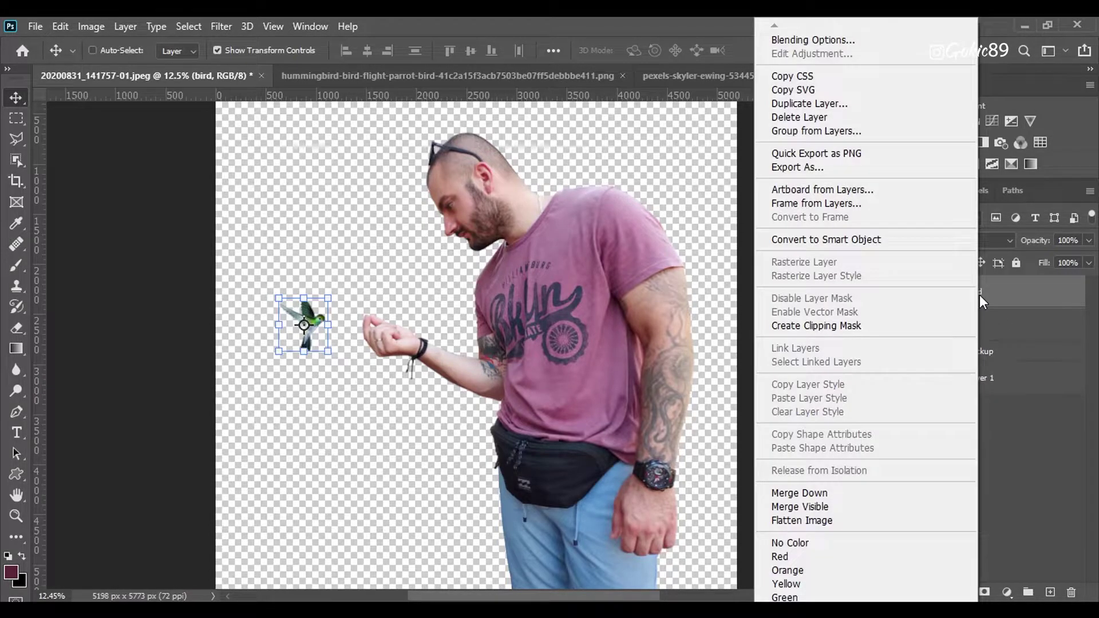
click(870, 239)
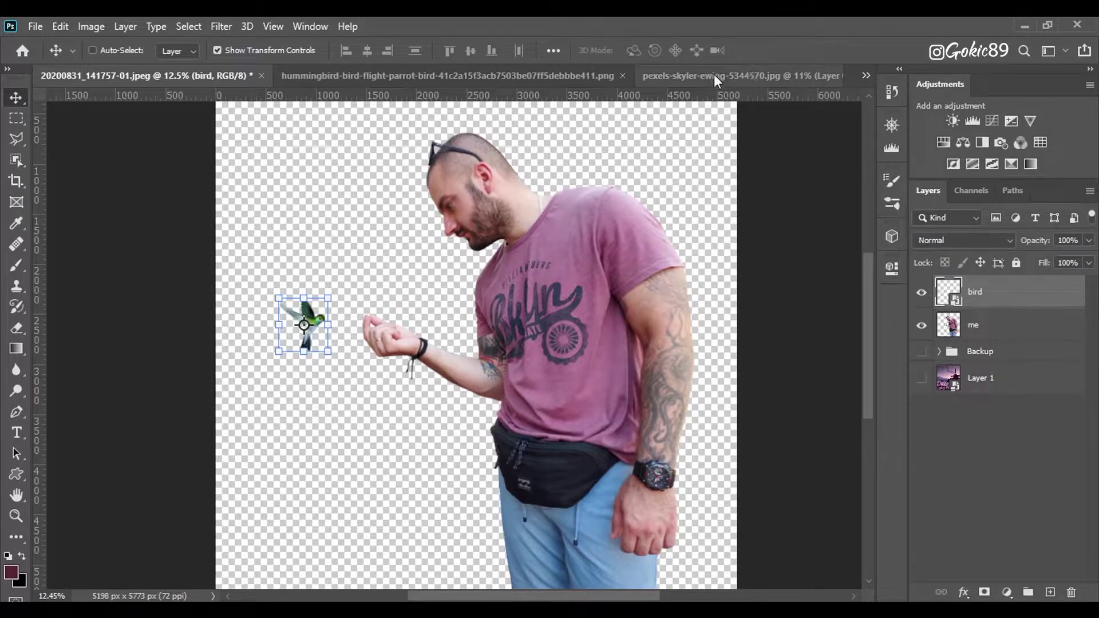
- Close the hummingbird PNG document and copy the masked bird-and-flower layer from pexels-skyler-ewing-5344570.jpg into the man's composite
click(623, 75)
click(504, 75)
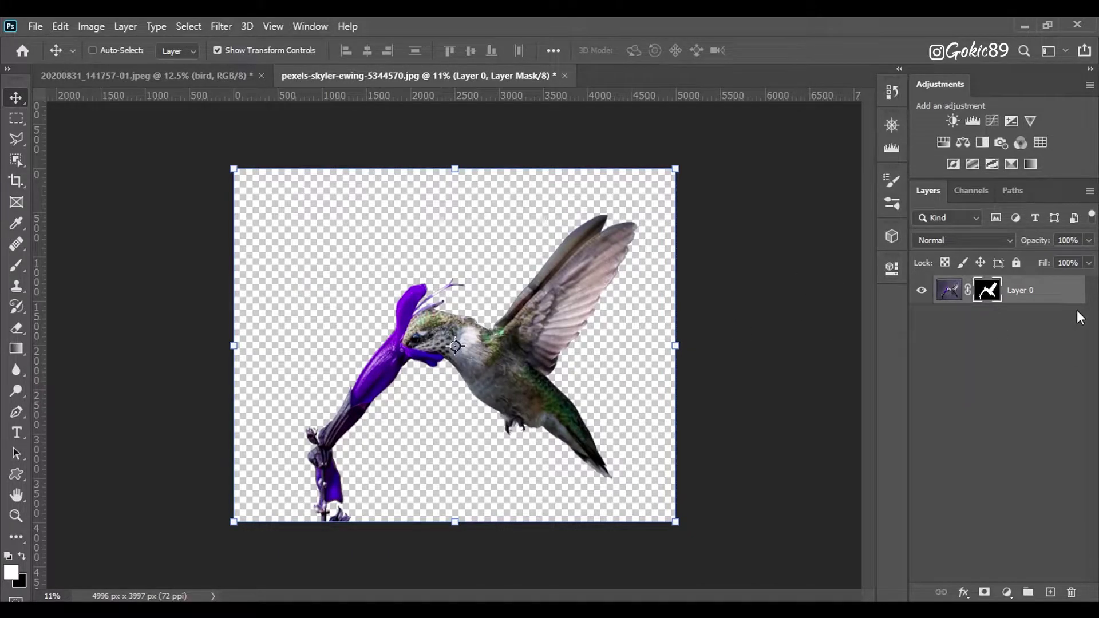
shift+click(983, 292)
shift+click(988, 293)
drag(448, 236, 373, 276)
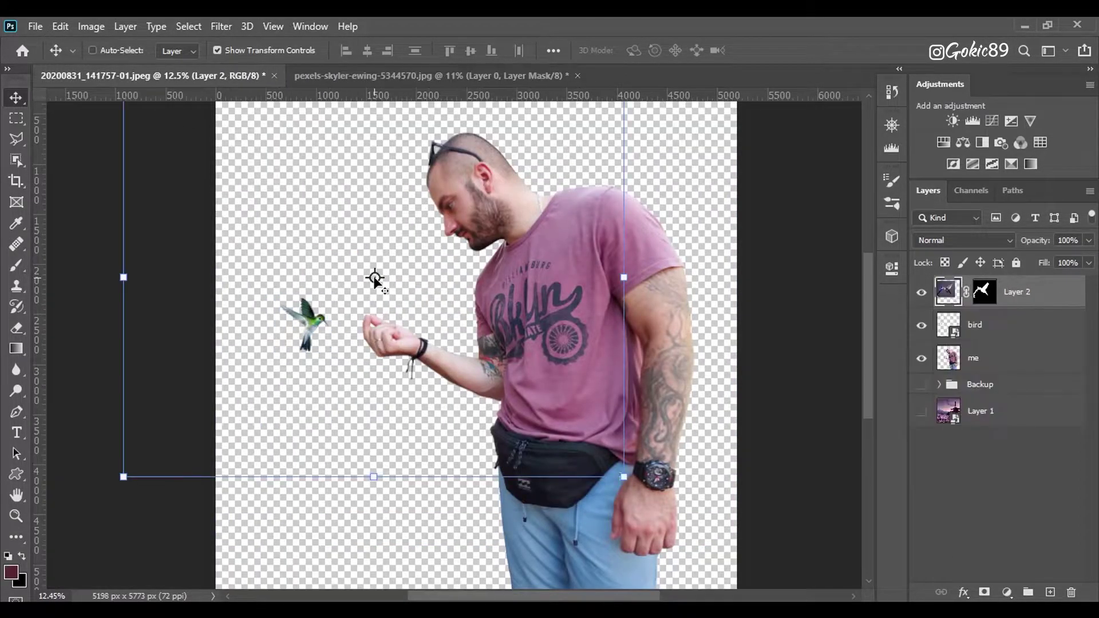
- Apply the bird-and-flower layer's mask and convert the layer to a smart object
right_click(992, 301)
click(977, 342)
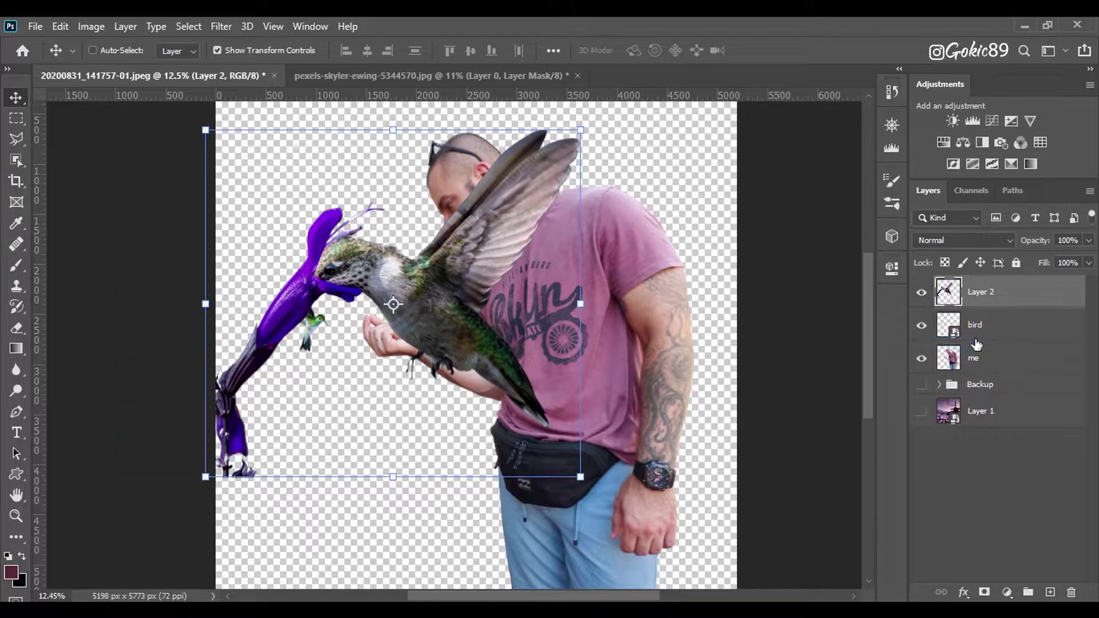
drag(460, 250, 583, 256)
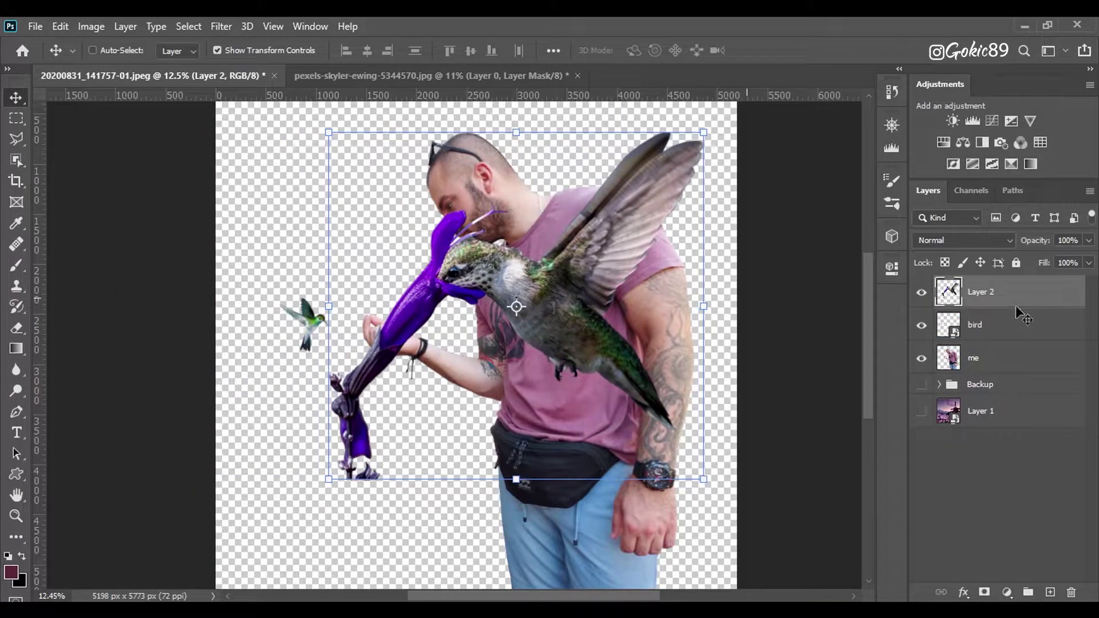
right_click(975, 291)
click(867, 242)
- Scale the bird-and-flower layer to about 12.84%, rotate it about -28.13°, and place the flower stem between the man's fingertips
drag(703, 132, 400, 368)
drag(377, 406, 393, 281)
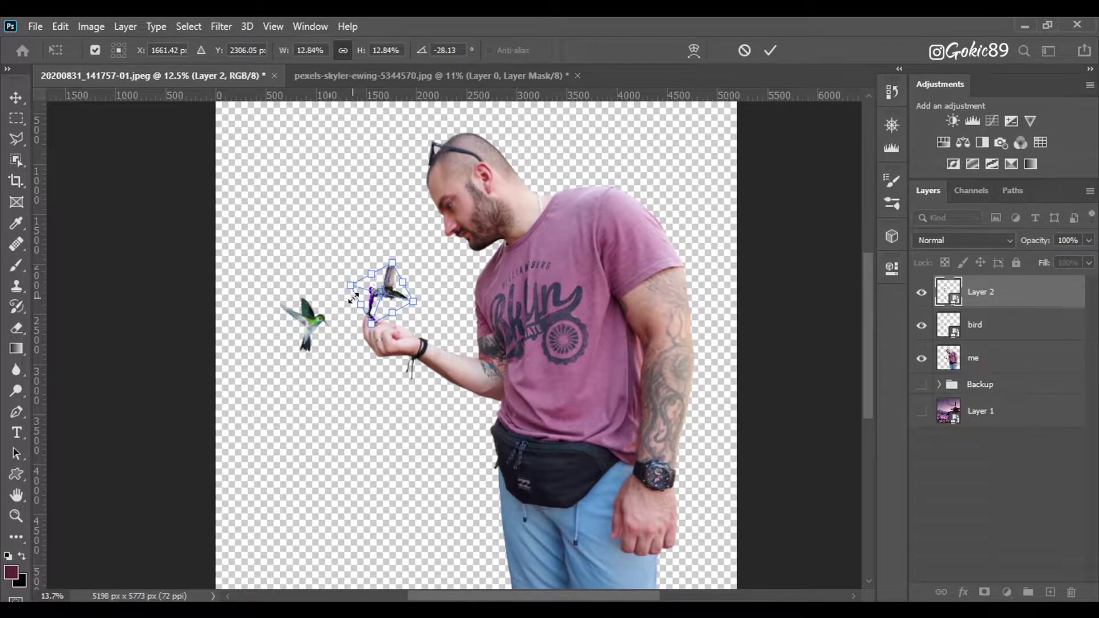
scroll(354, 298, up, 6)
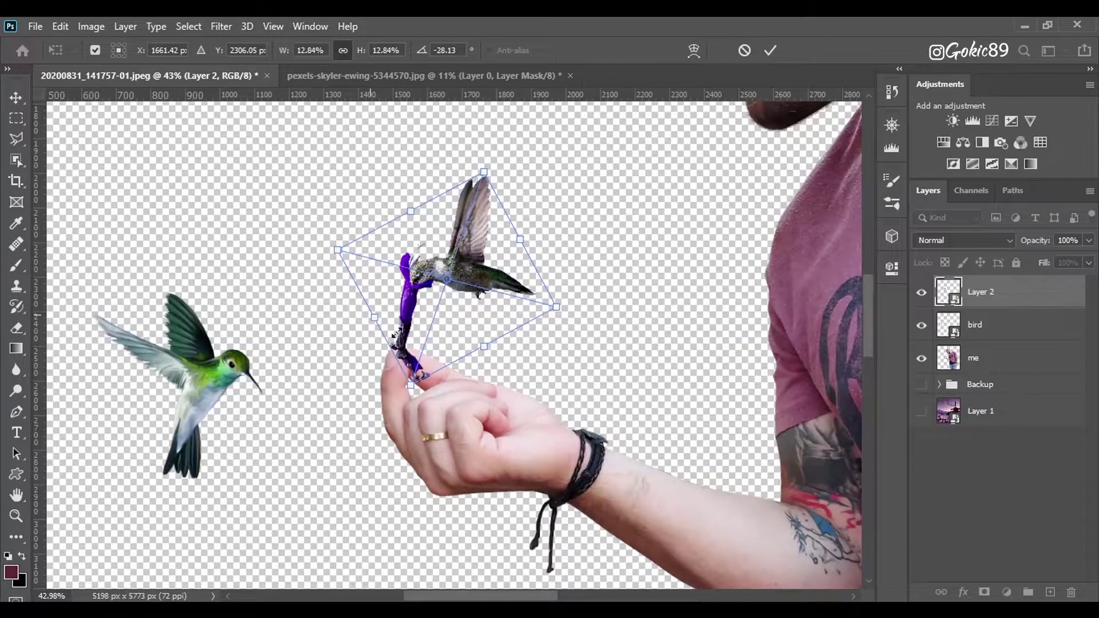
scroll(422, 350, up, 4)
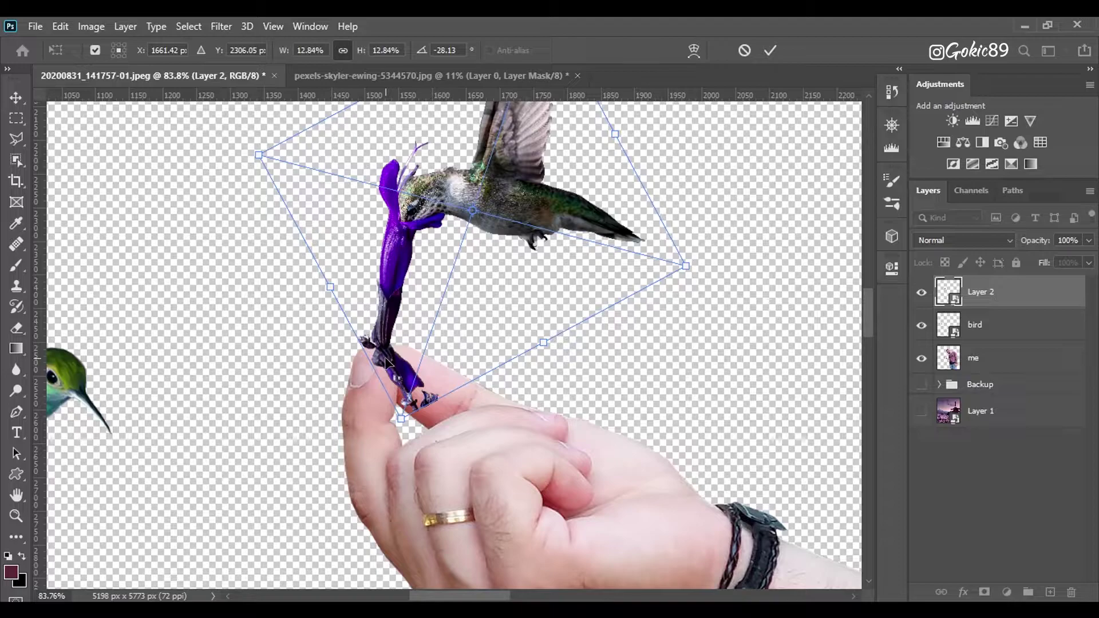
drag(389, 362, 389, 362)
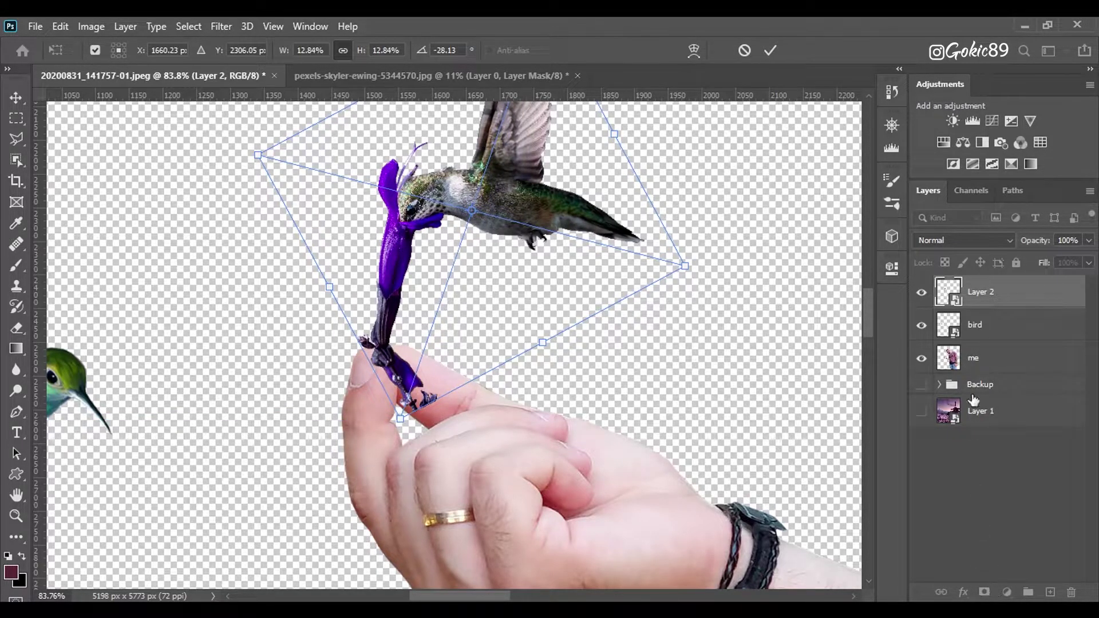
click(764, 51)
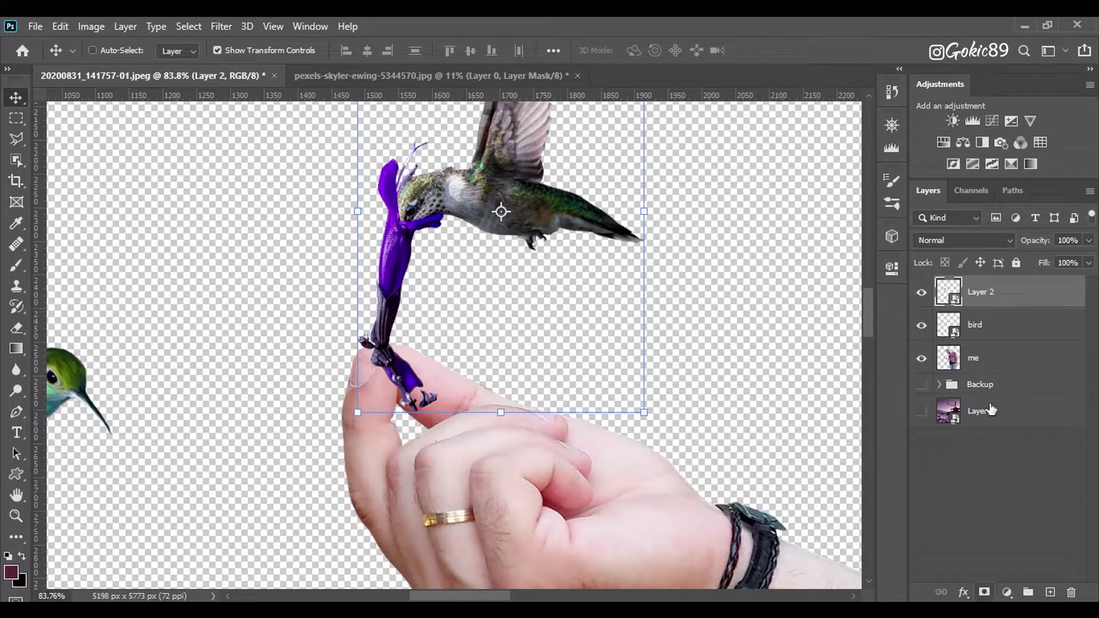
- Rasterize the bird-and-flower layer and add a layer mask to it
right_click(981, 304)
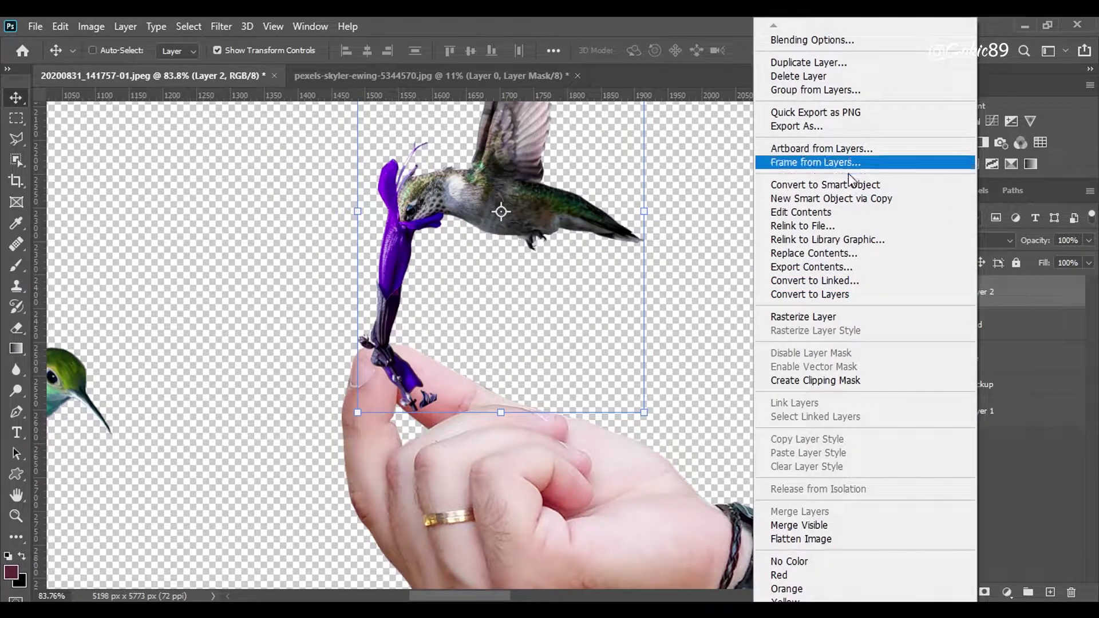
click(828, 317)
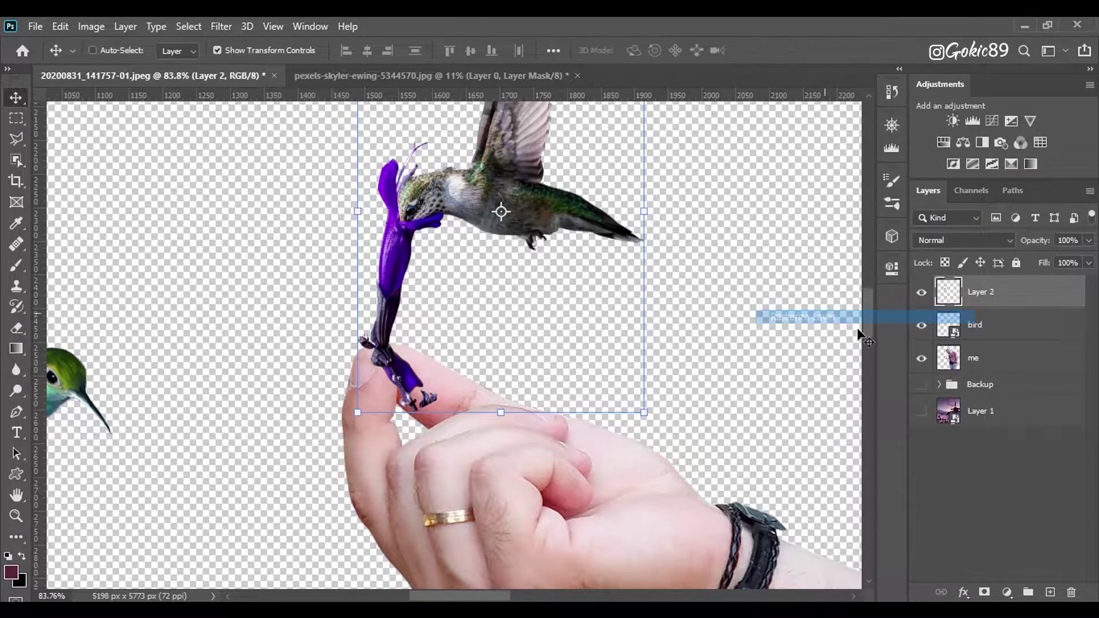
click(985, 592)
- Mask out the loose stem fragment and the stem part over the thumb with a black Hard Round brush at size 23
click(19, 256)
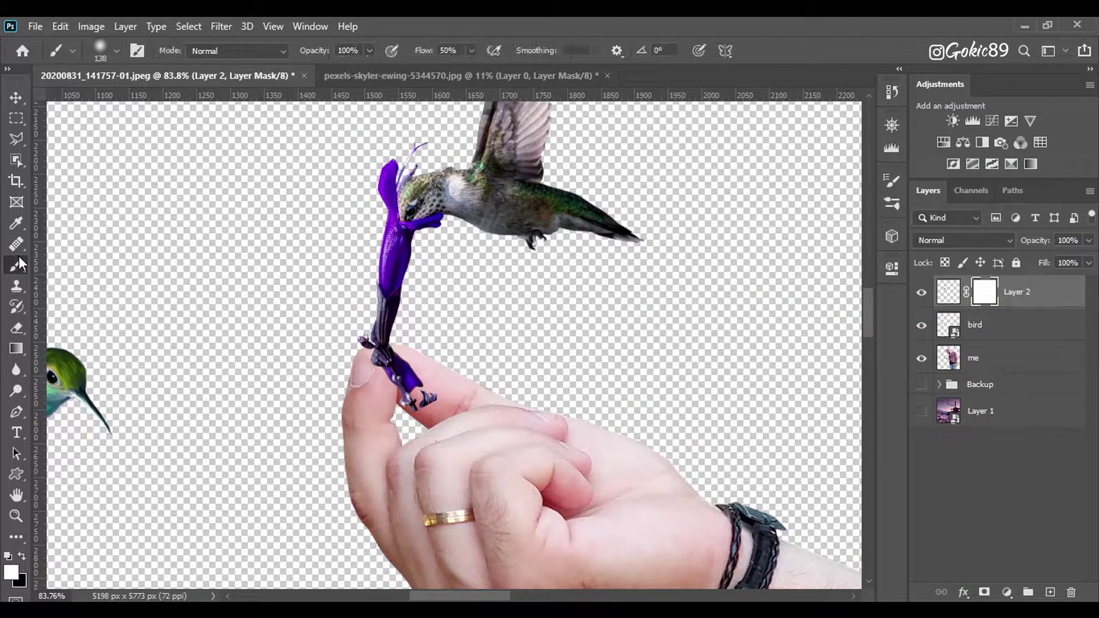
click(117, 51)
click(133, 227)
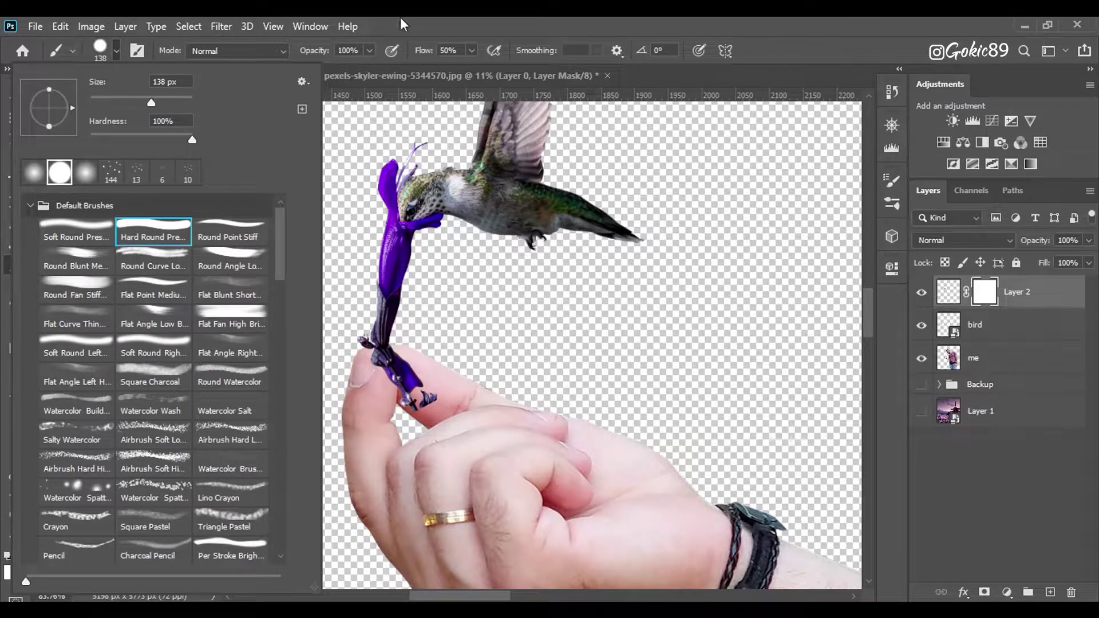
key(Return)
scroll(376, 391, up, 5)
scroll(376, 391, up, 2)
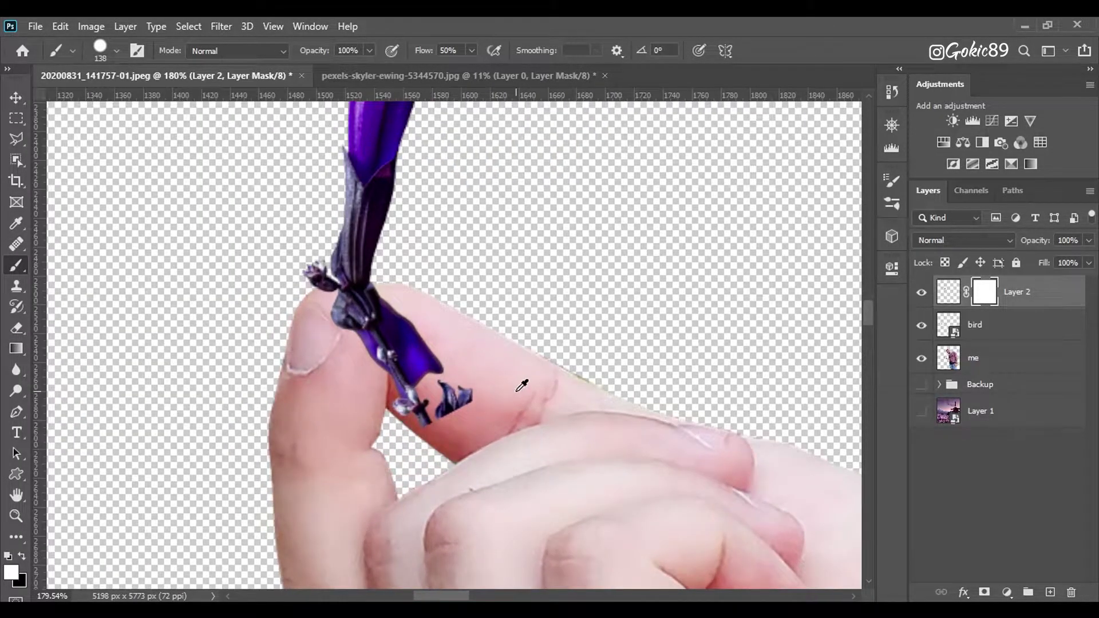
drag(498, 319, 459, 327)
mouse_move(482, 388)
mouse_down()
mouse_move(444, 397)
mouse_move(450, 407)
mouse_up()
key(x)
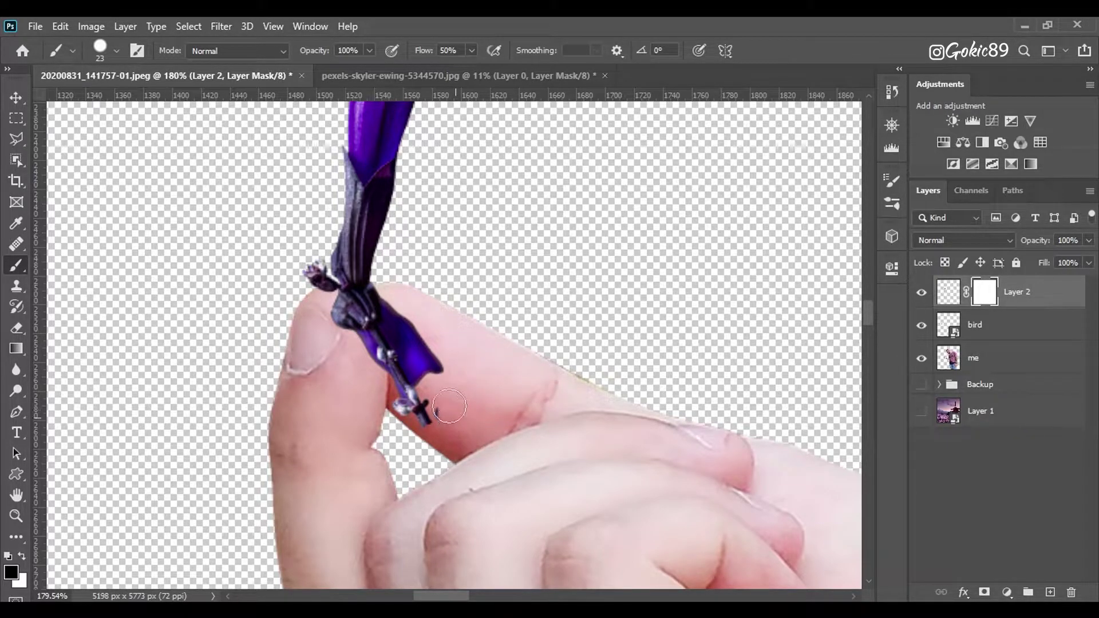
mouse_move(363, 383)
mouse_down()
mouse_move(335, 307)
mouse_move(369, 371)
mouse_move(344, 313)
mouse_move(364, 338)
mouse_move(371, 368)
mouse_move(348, 313)
mouse_move(364, 338)
mouse_move(365, 350)
mouse_move(337, 309)
mouse_move(364, 347)
mouse_move(341, 311)
mouse_up()
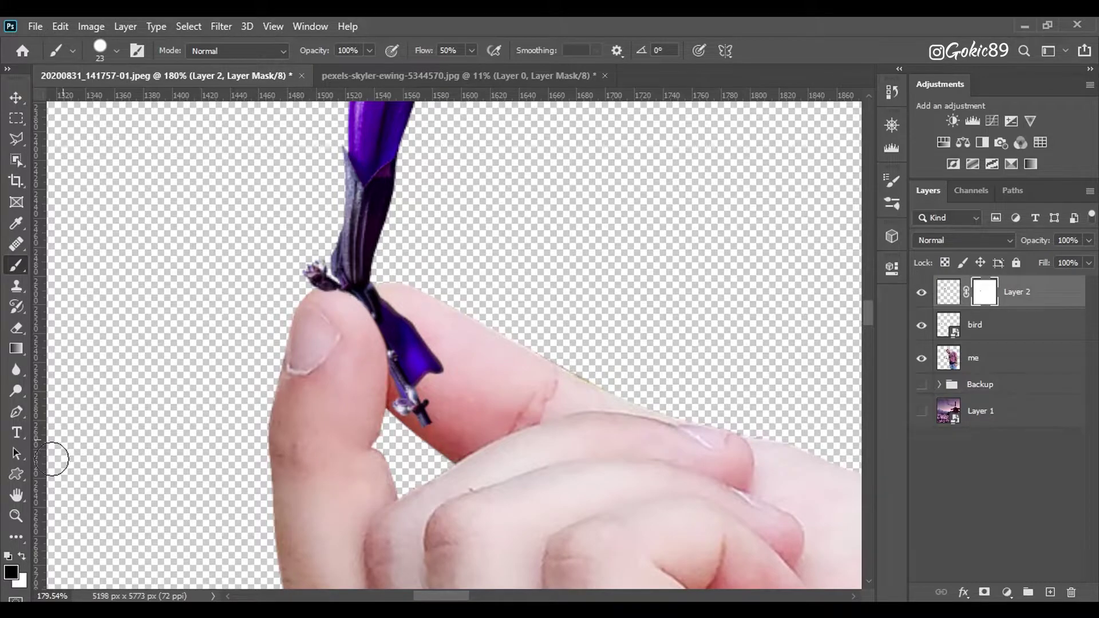
- Apply the painted mask on the bird-and-flower layer and convert the layer back to a smart object
right_click(986, 301)
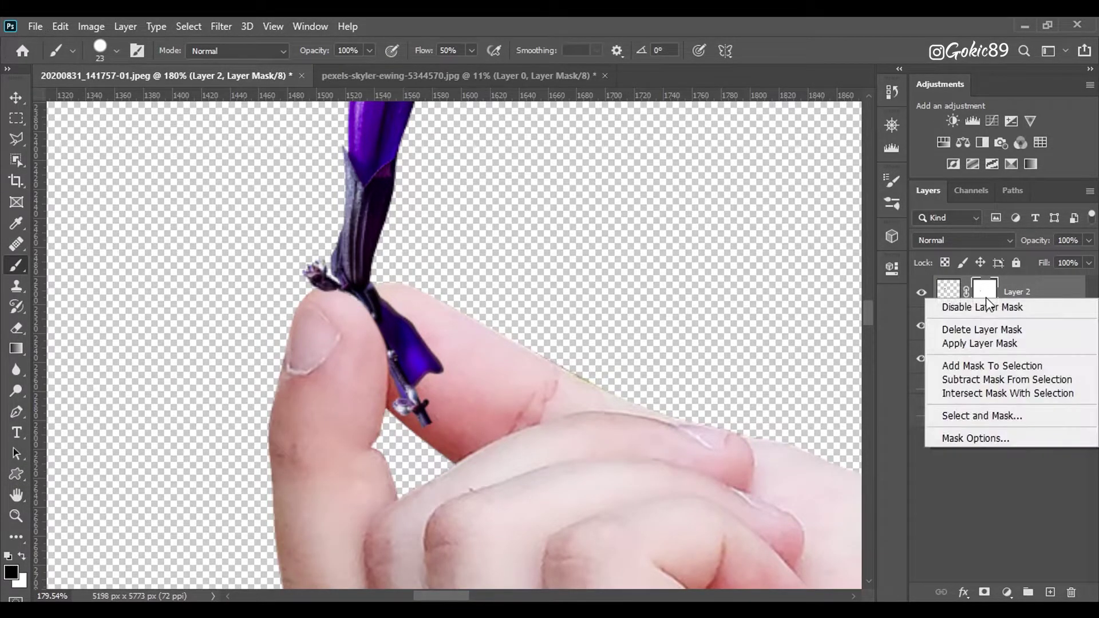
click(1009, 342)
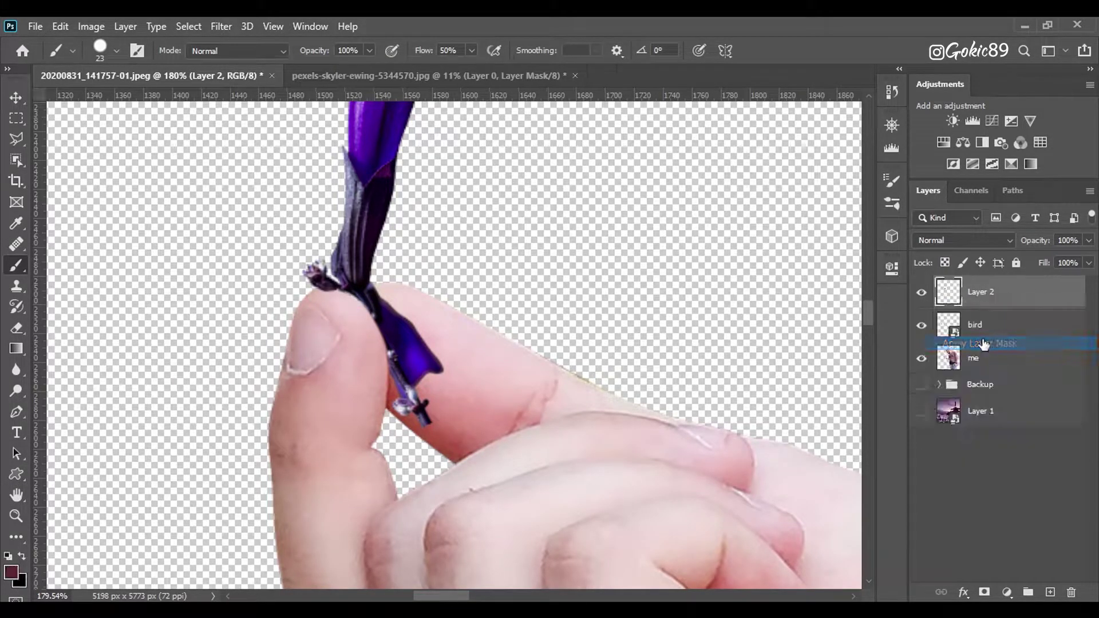
double_click(16, 496)
scroll(359, 319, down, 1)
scroll(359, 319, up, 2)
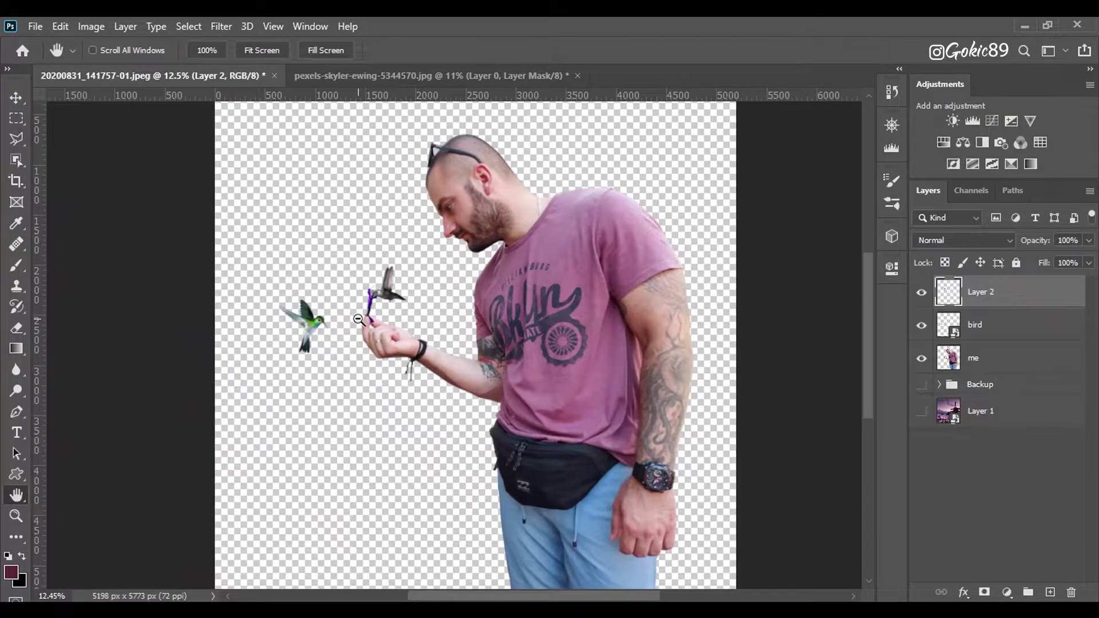
right_click(984, 298)
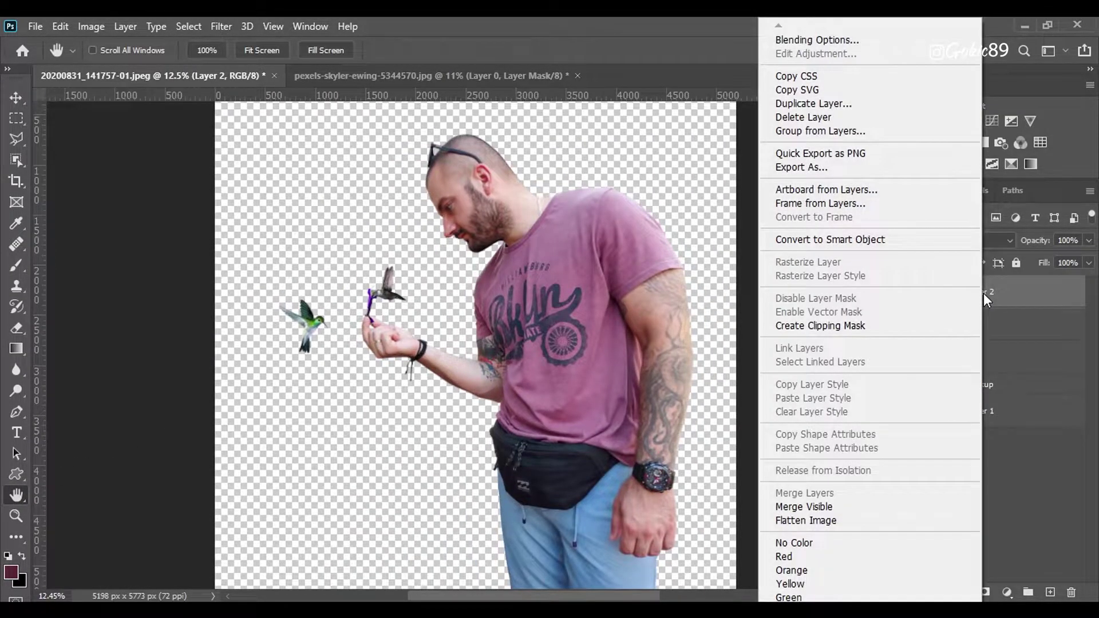
click(844, 241)
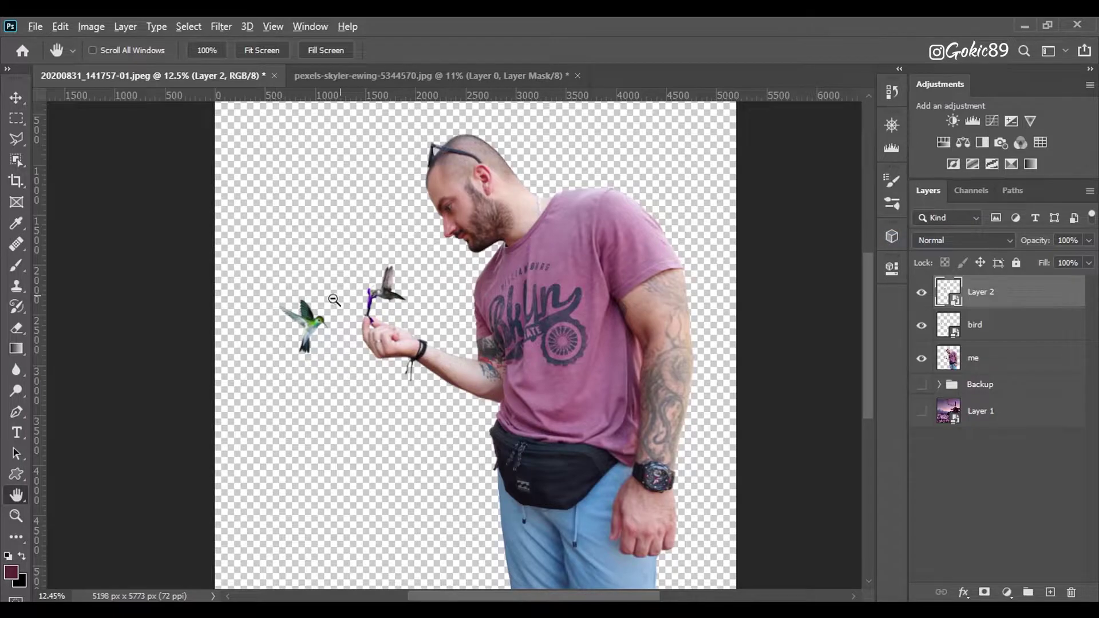
- Scale the bird layer to about 86.72%, rotate it about 12.53°, and move it up to the flower's height
scroll(334, 300, up, 2)
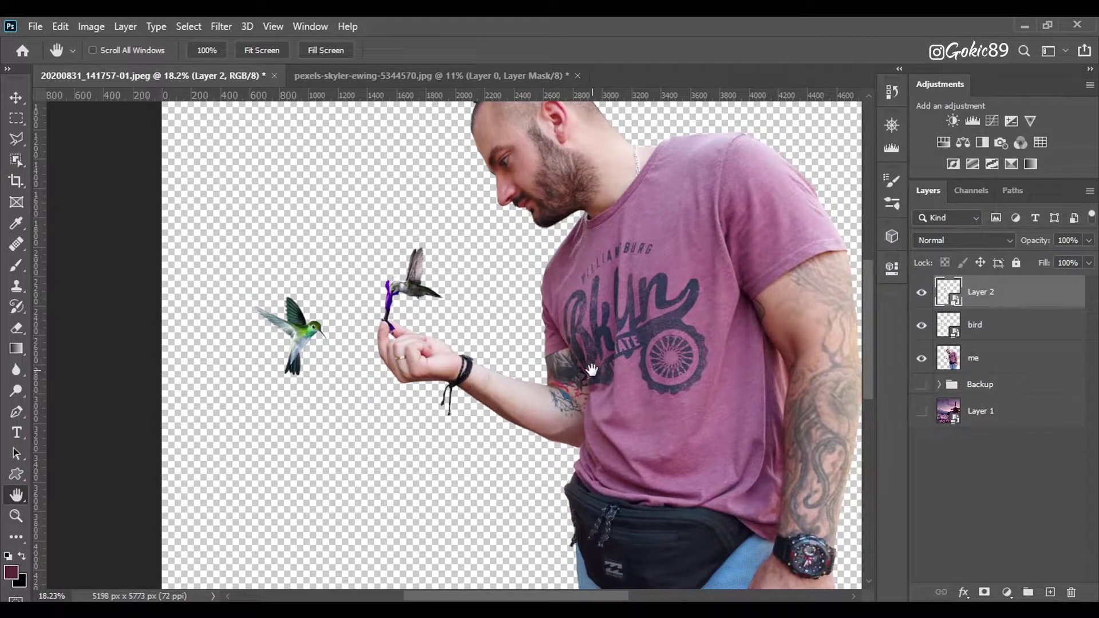
key(v)
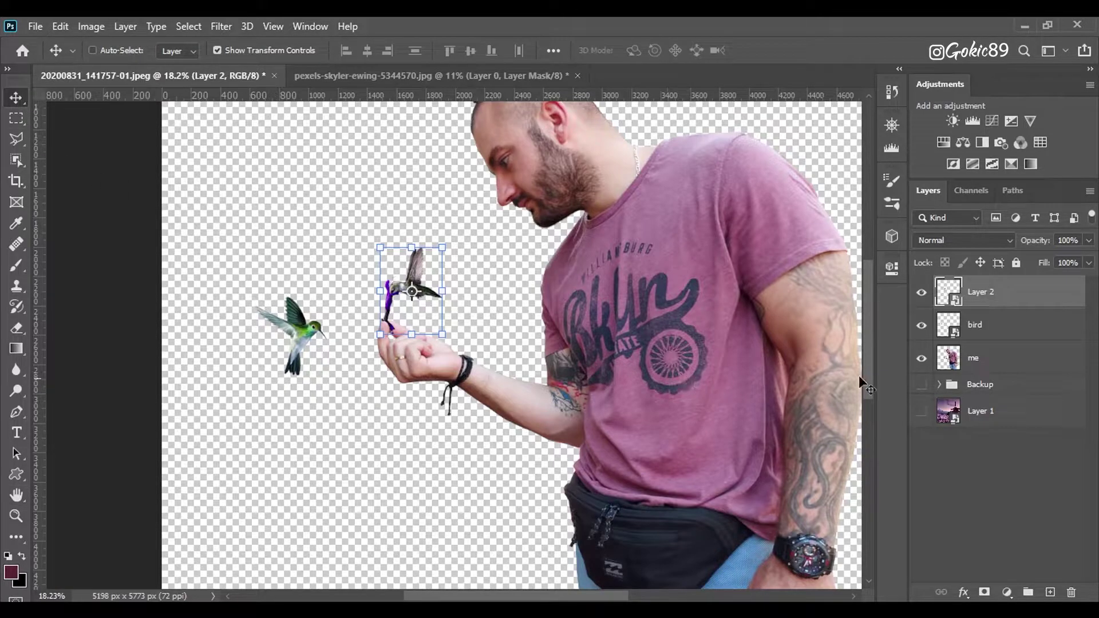
click(945, 331)
drag(303, 317, 307, 250)
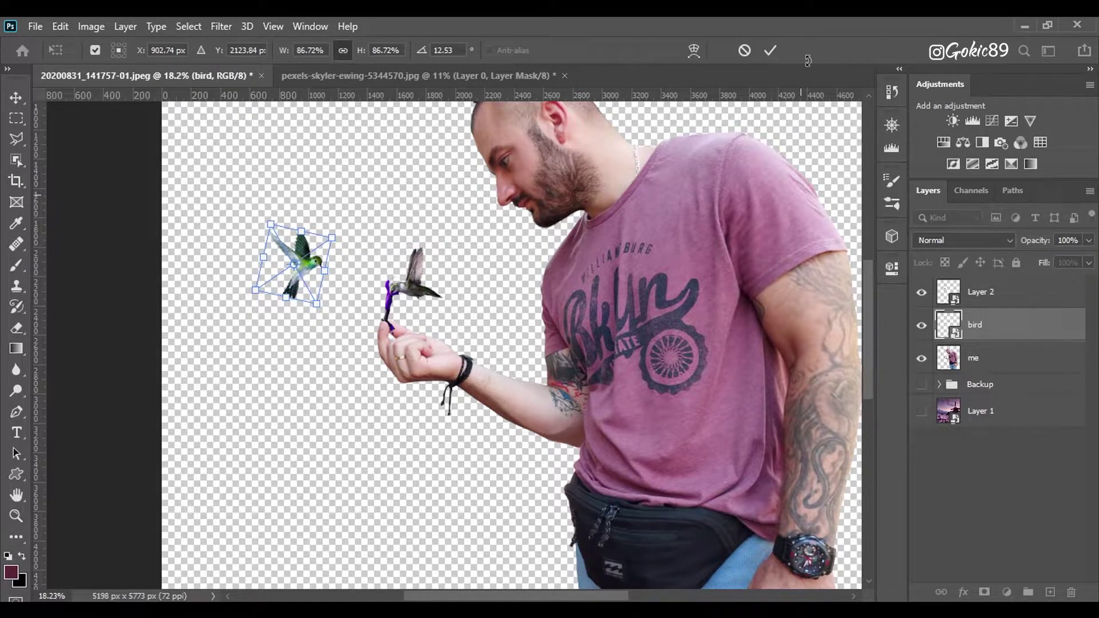
click(770, 51)
scroll(355, 224, up, 1)
scroll(355, 225, down, 1)
scroll(355, 224, up, 1)
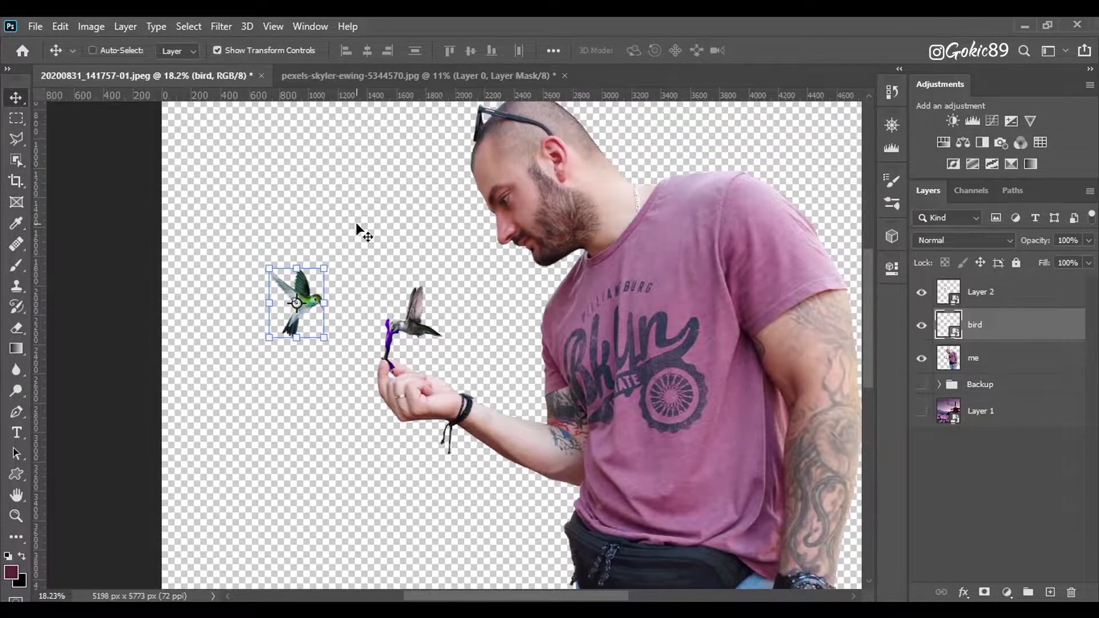
- Apply Motion Blur to the bird layer at a 47° angle and 60 pixels distance, and invert its filter mask to black
click(16, 118)
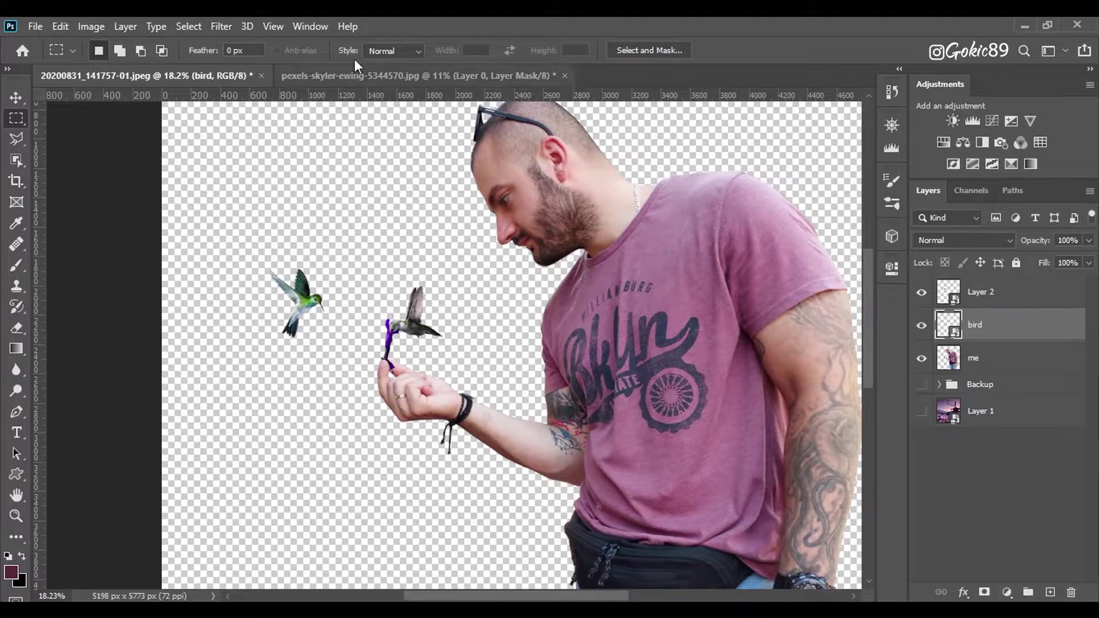
click(226, 29)
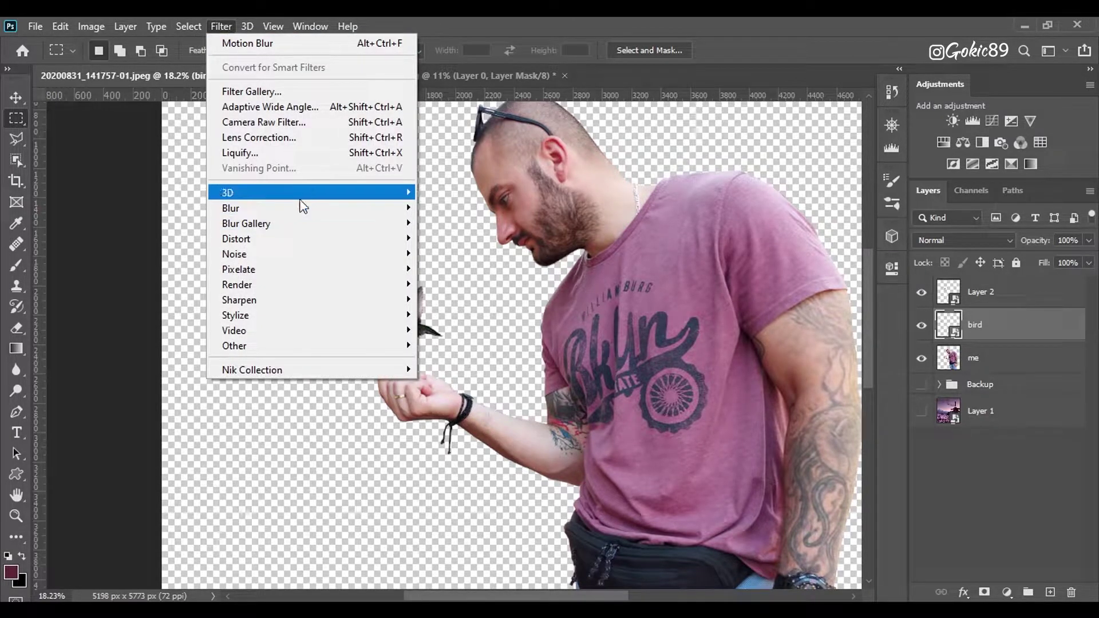
mouse_move(302, 212)
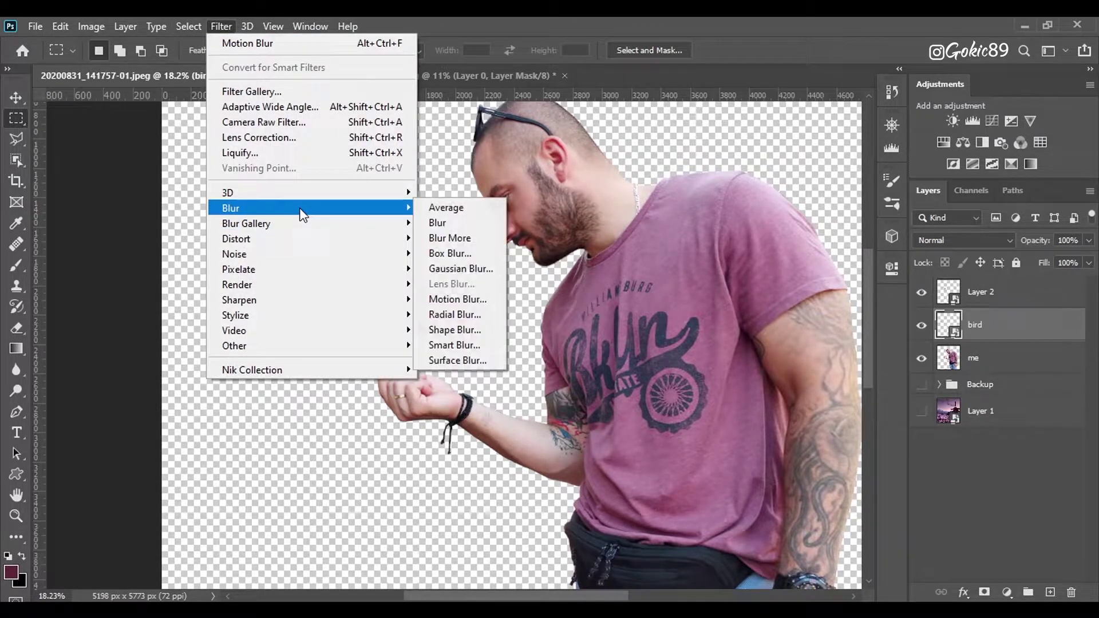
click(467, 299)
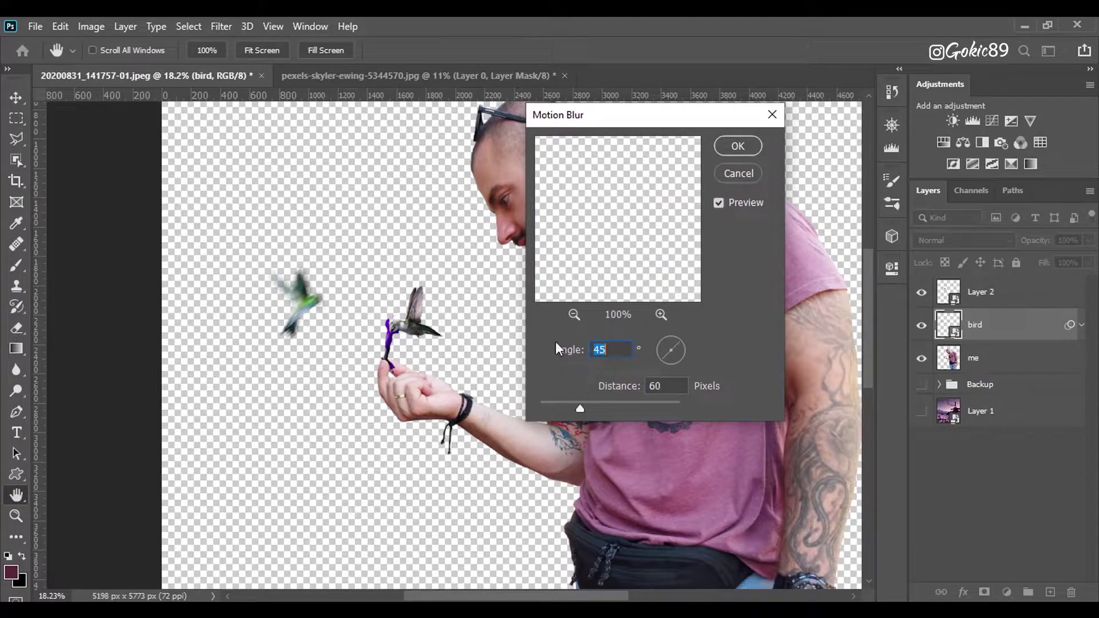
drag(679, 342, 681, 339)
click(747, 146)
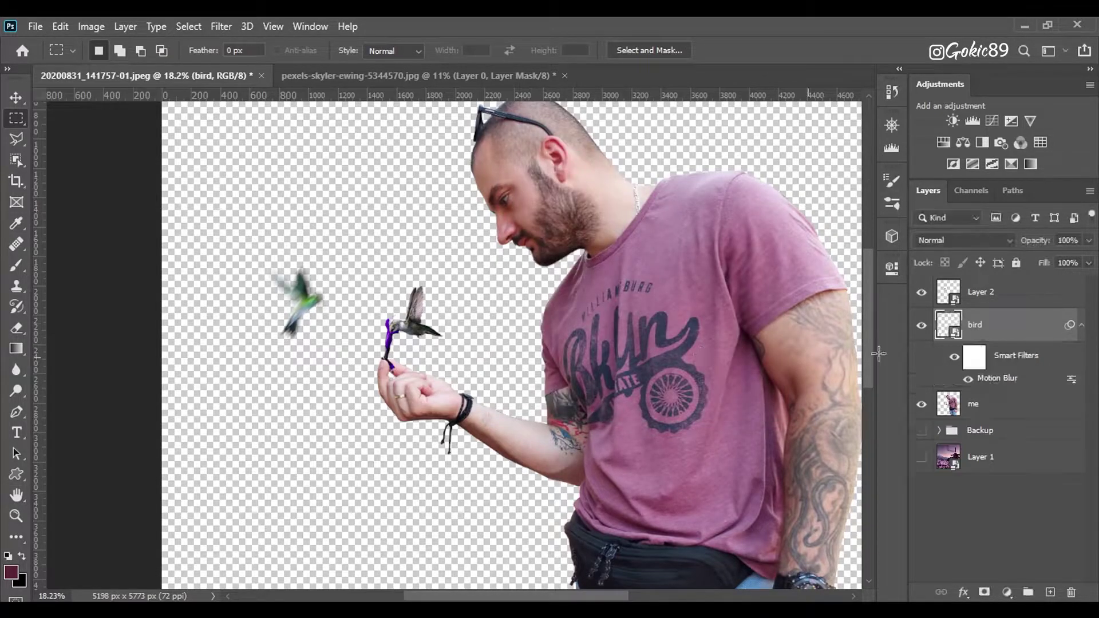
click(976, 359)
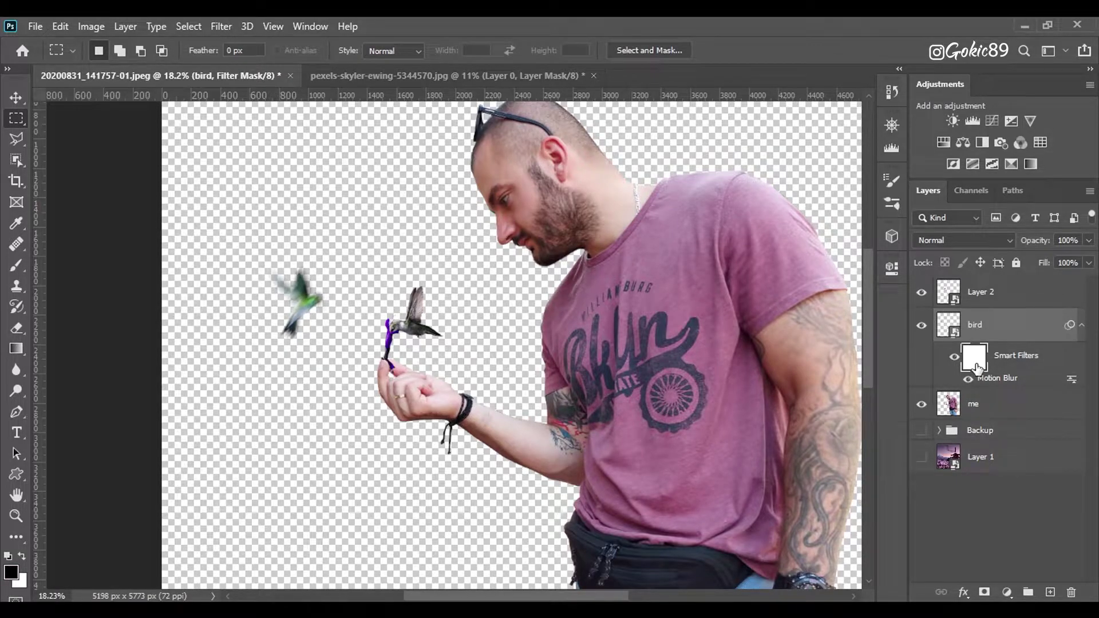
key(ctrl+i)
- Paint the motion blur onto the green hummingbird's wings in white on the filter mask with a Soft Round brush at 184 px
scroll(280, 240, up, 6)
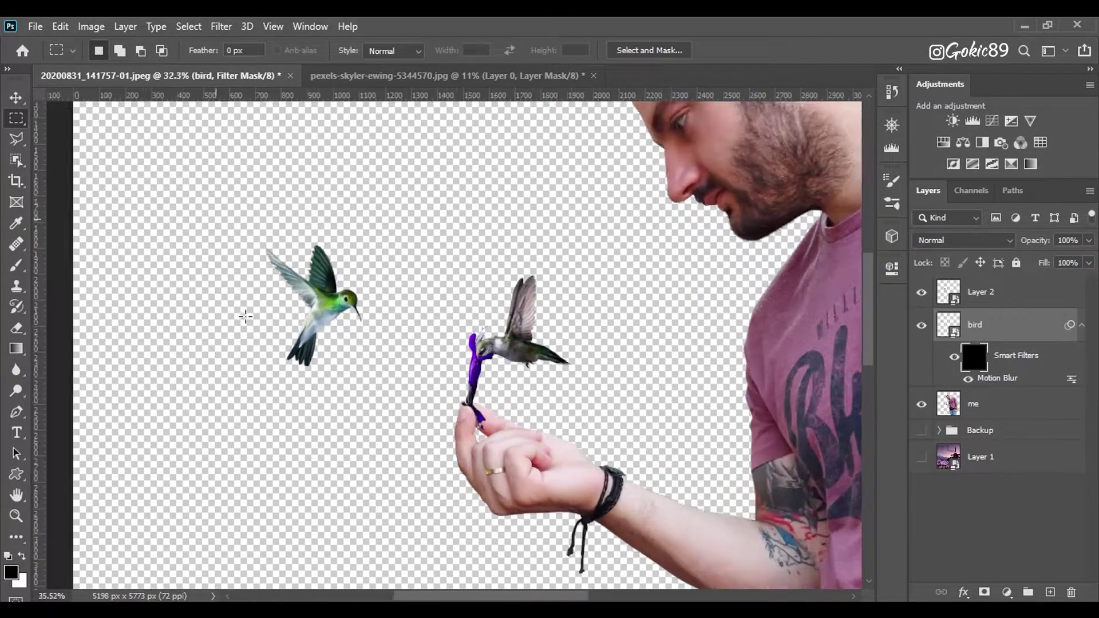
key(b)
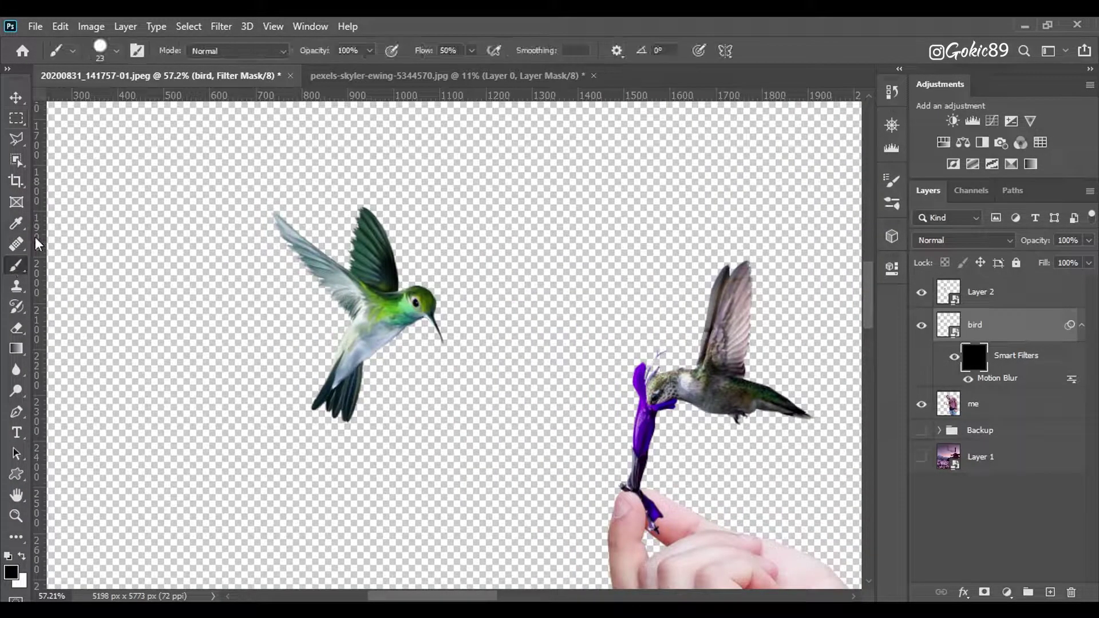
click(116, 51)
click(85, 175)
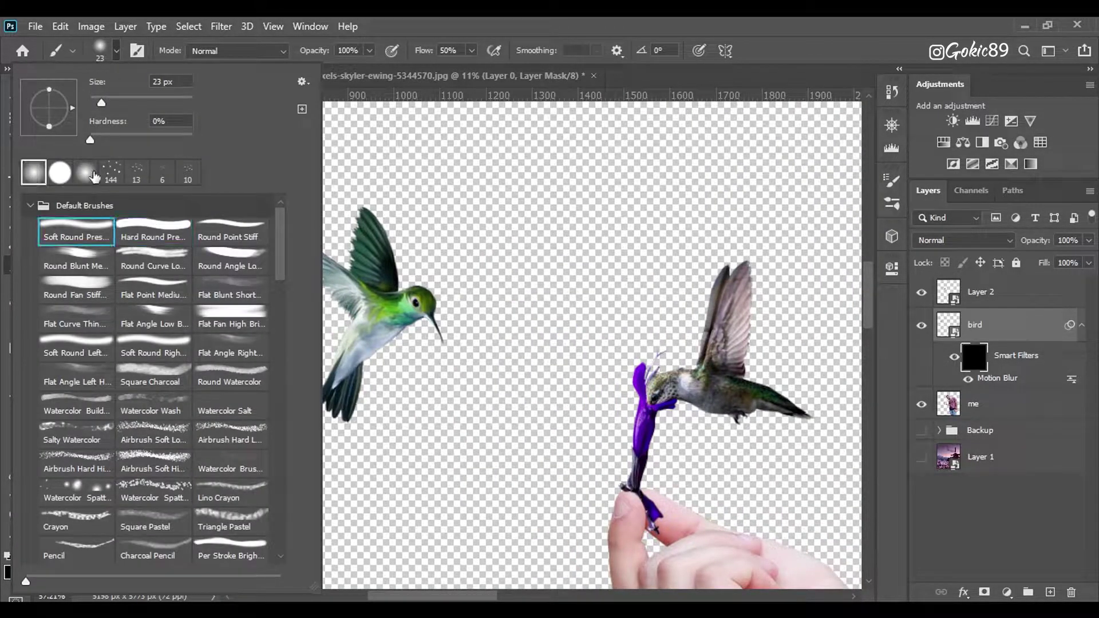
click(299, 23)
click(526, 24)
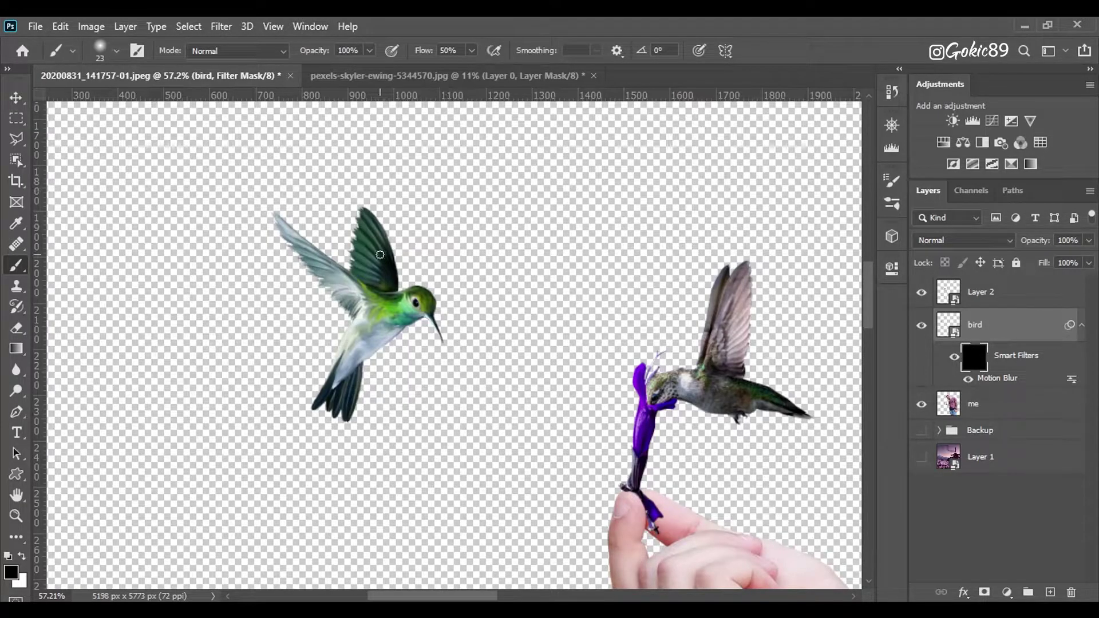
drag(393, 250, 444, 250)
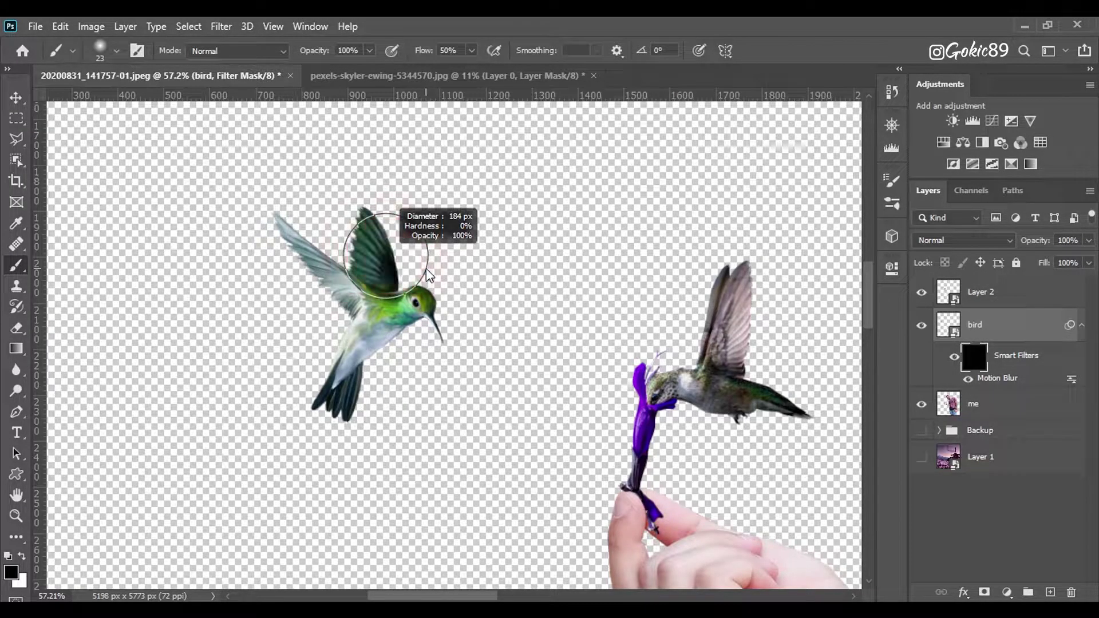
key(x)
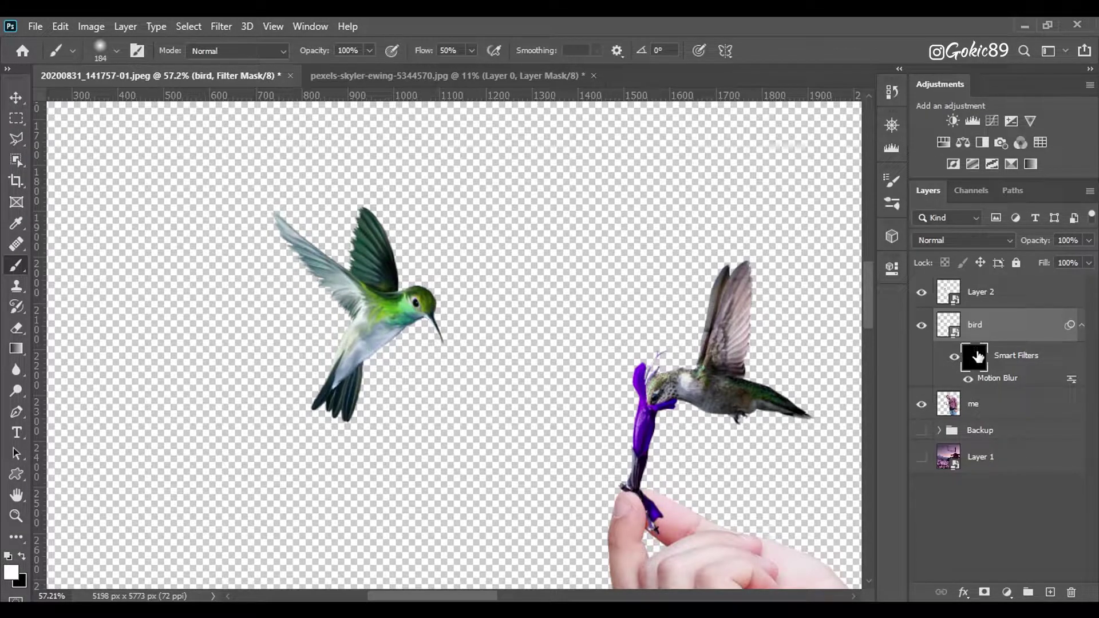
mouse_move(193, 265)
mouse_down()
mouse_move(217, 259)
mouse_move(290, 294)
mouse_move(268, 259)
mouse_move(317, 323)
mouse_move(222, 218)
mouse_up()
mouse_move(358, 214)
mouse_down()
mouse_move(360, 155)
mouse_move(401, 229)
mouse_up()
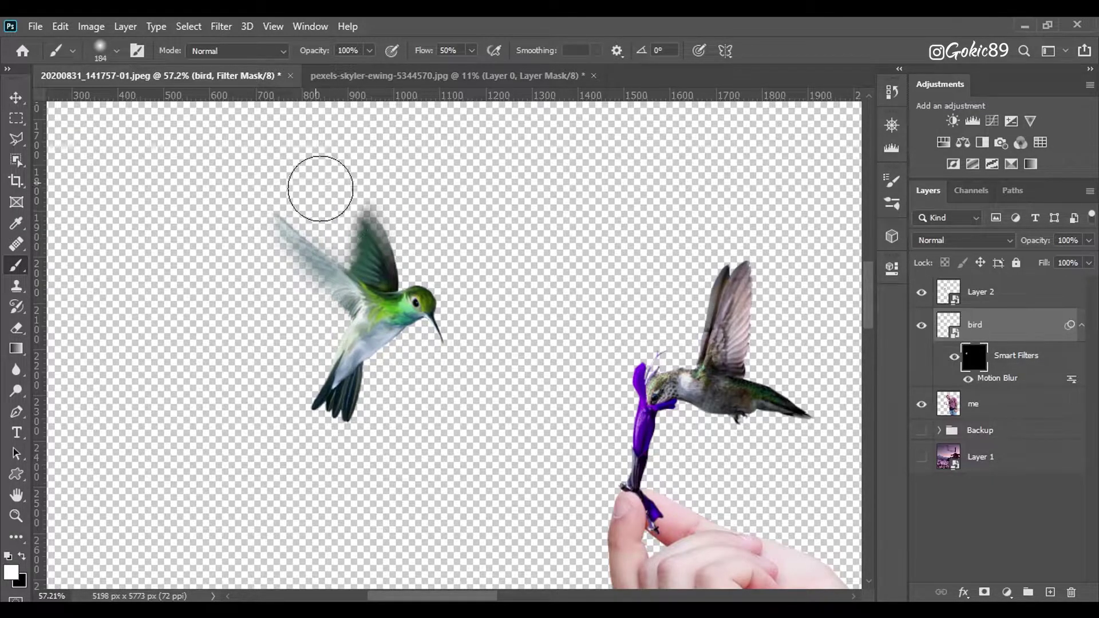
- Extend the blur along the green bird's upright wing at brush size 79, and over its tail at size 117
alt+right_click(407, 220)
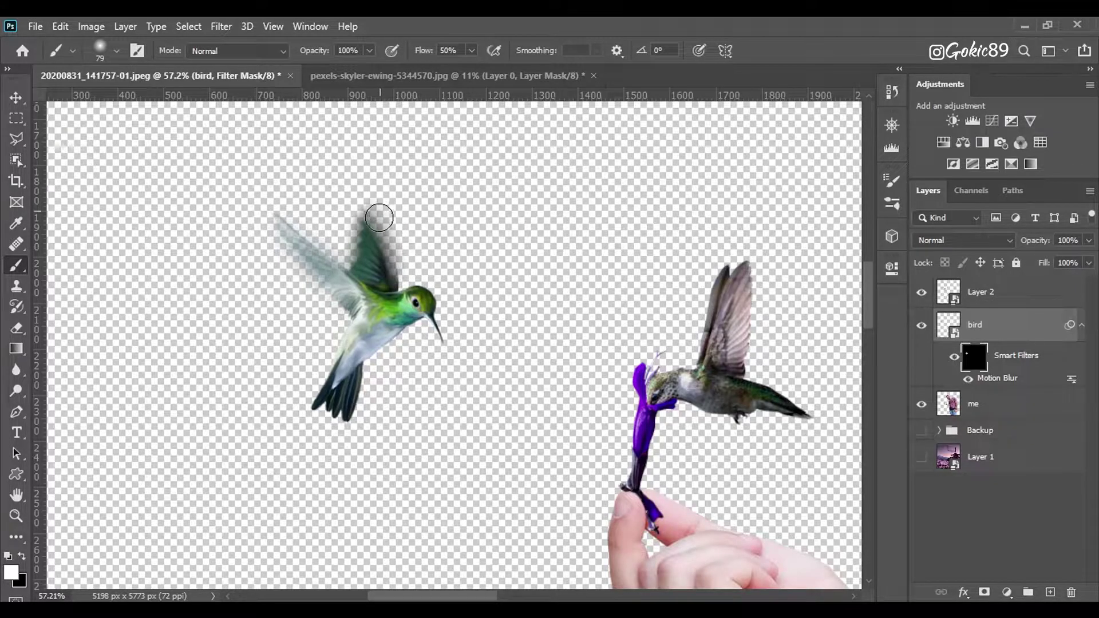
alt+right_click(248, 409)
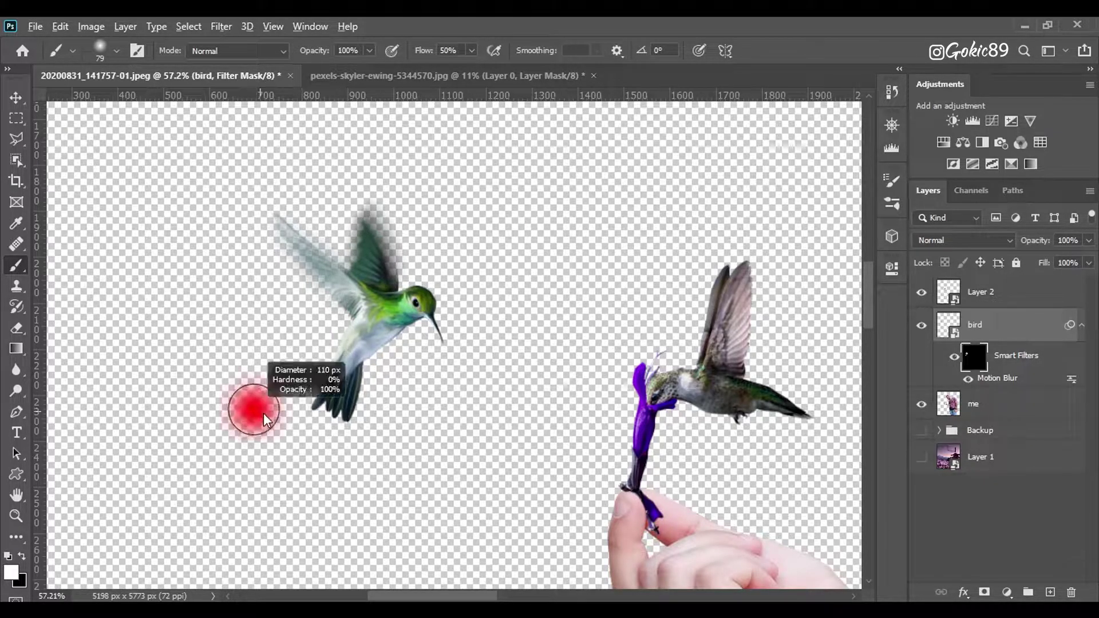
mouse_move(307, 386)
mouse_down()
mouse_move(360, 393)
mouse_move(286, 519)
mouse_move(343, 404)
mouse_up()
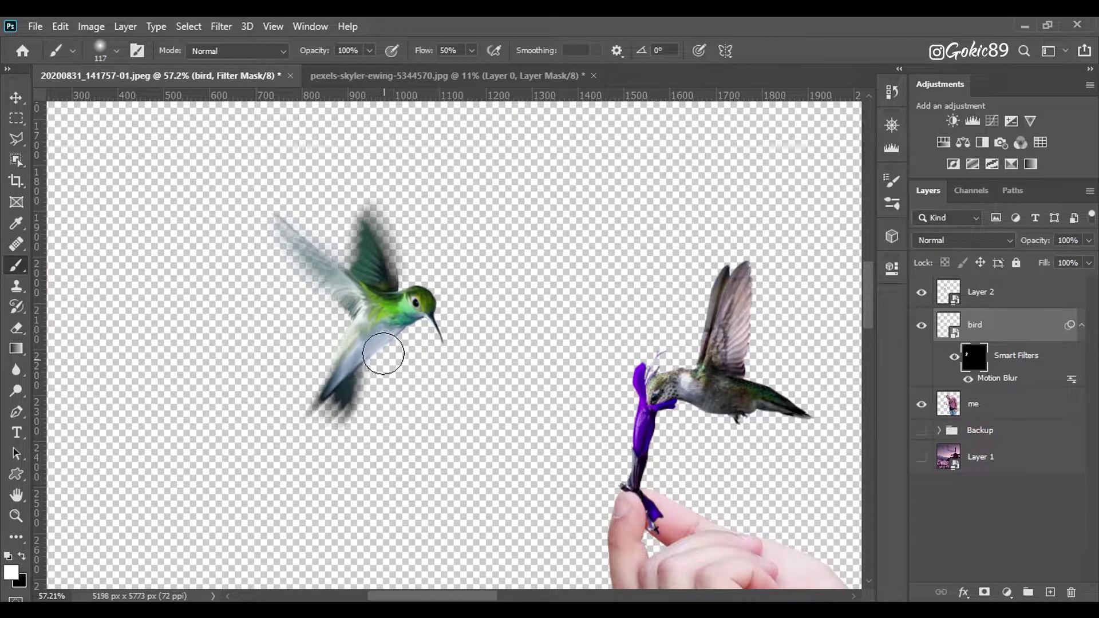
- Apply Motion Blur to Layer 2 at a -69° angle and 60 pixels distance, and invert its filter mask to black
double_click(16, 496)
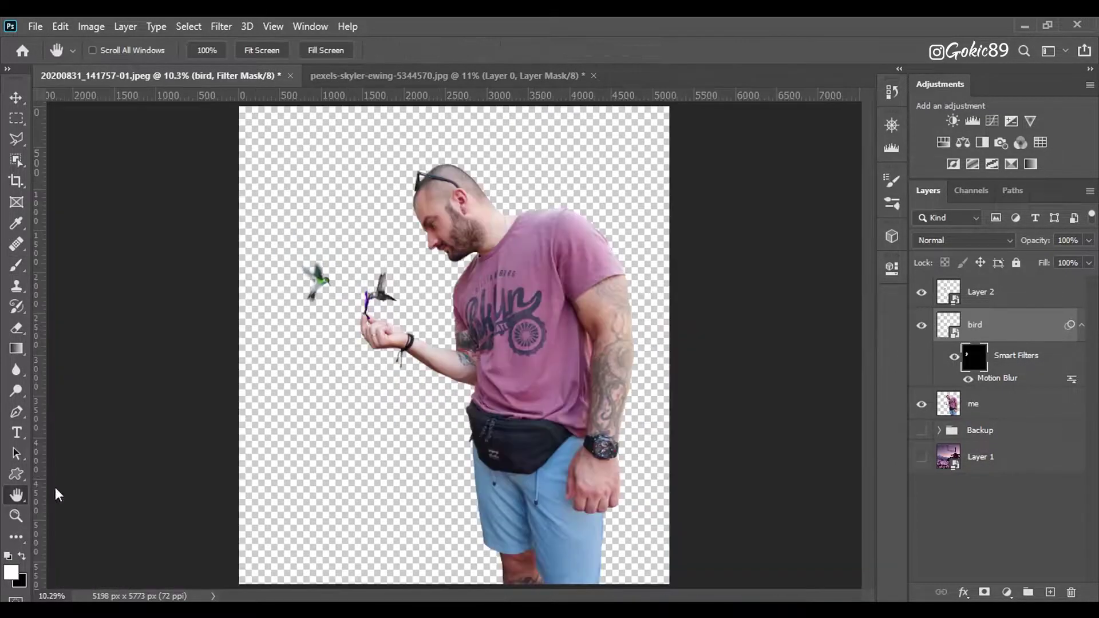
scroll(302, 285, up, 2)
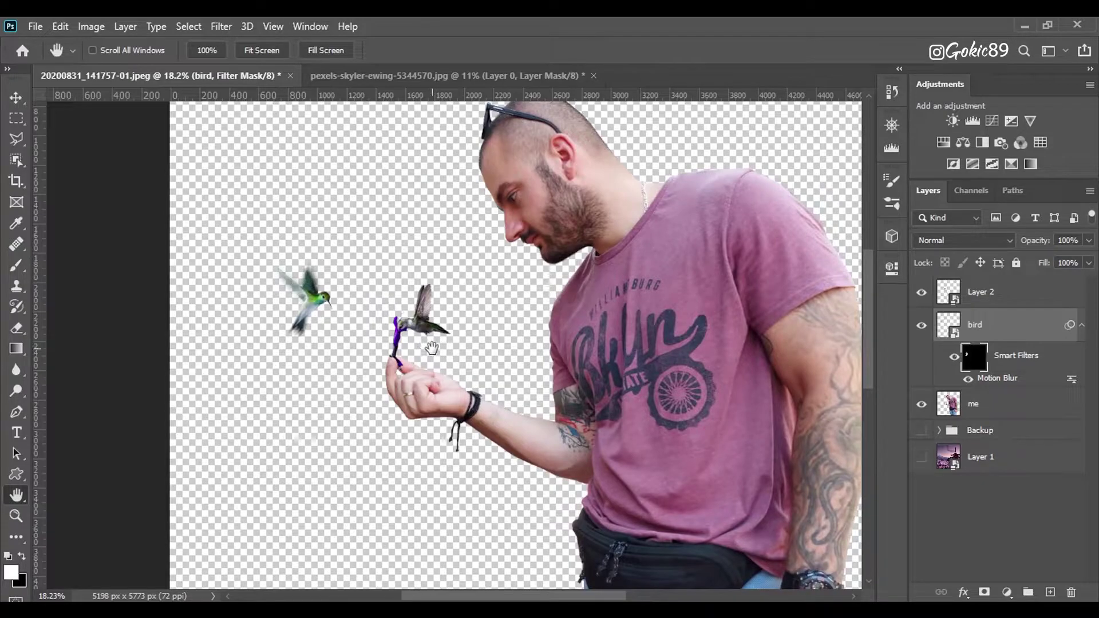
scroll(306, 312, up, 1)
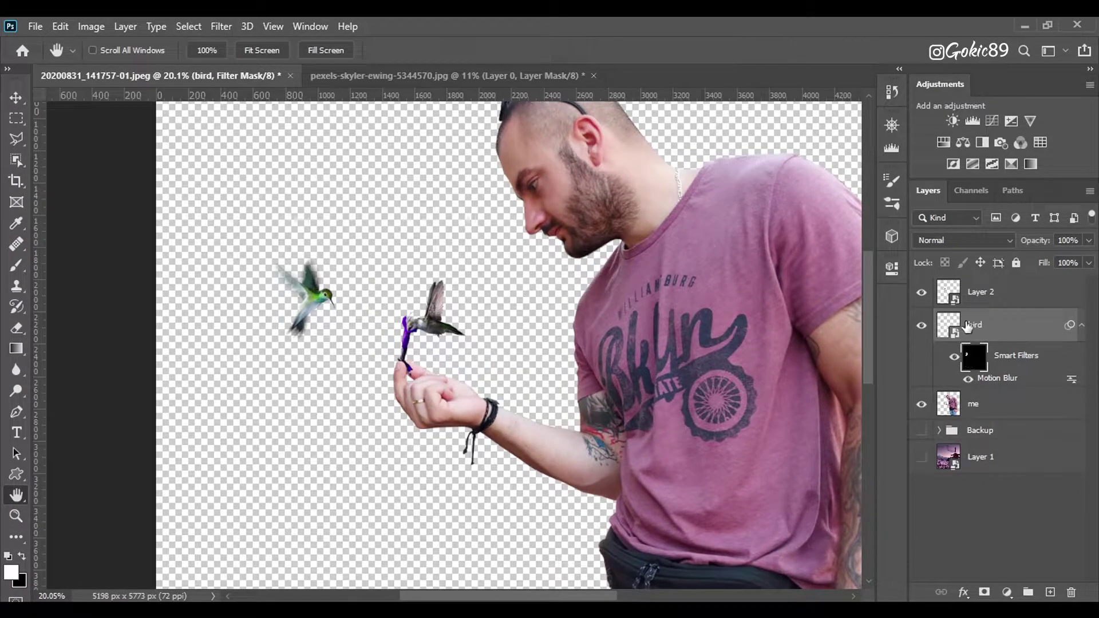
click(958, 302)
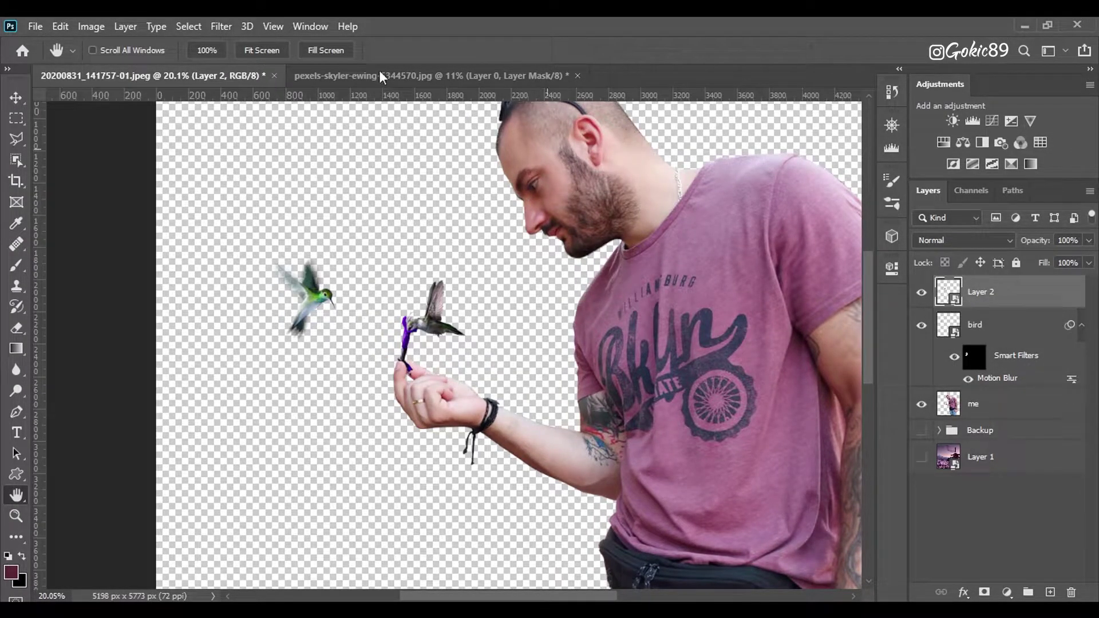
click(221, 27)
mouse_move(243, 214)
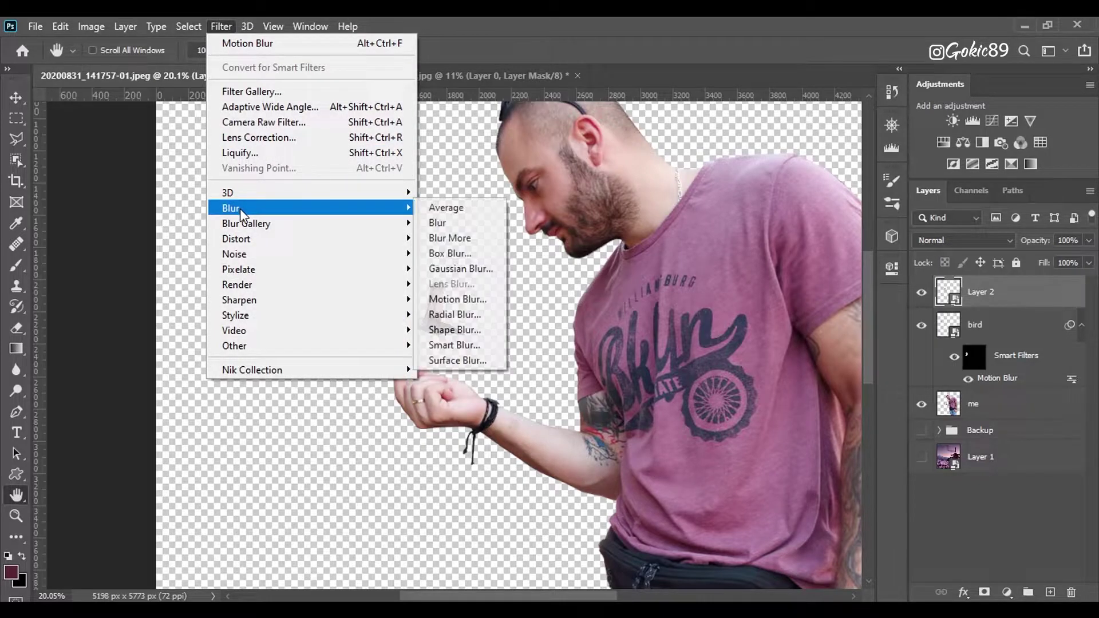
click(458, 299)
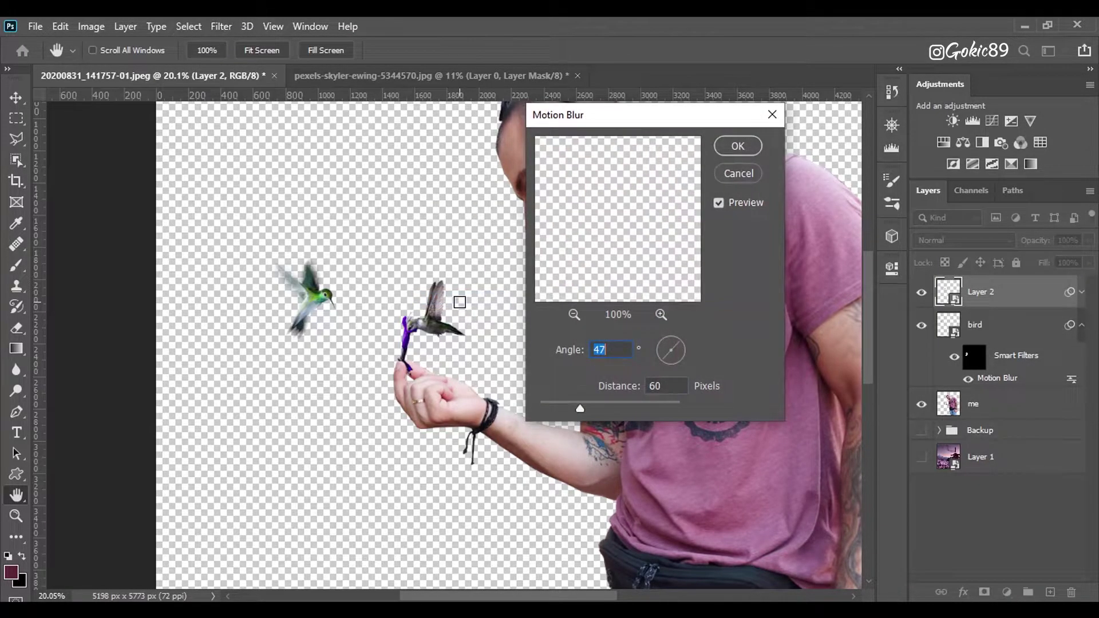
click(679, 341)
drag(678, 339, 670, 336)
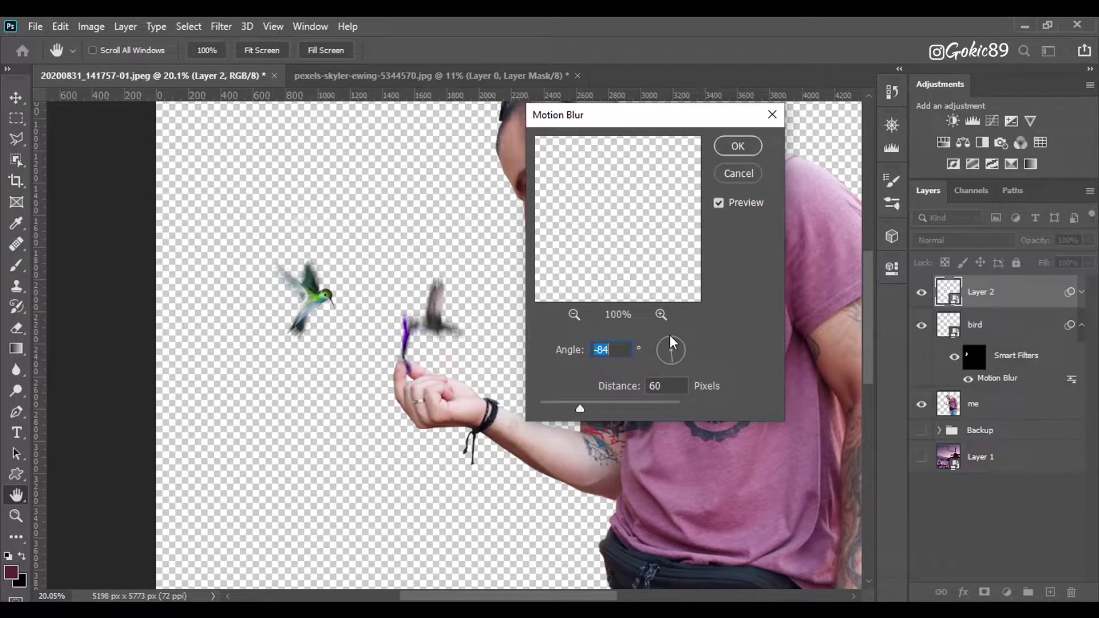
drag(672, 360, 676, 361)
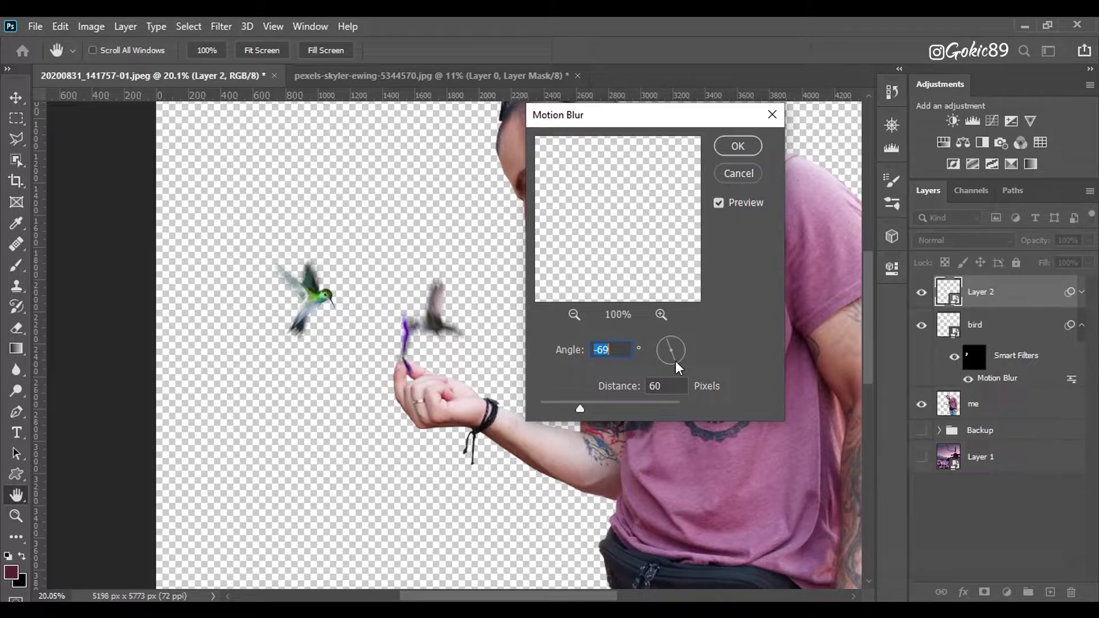
click(744, 146)
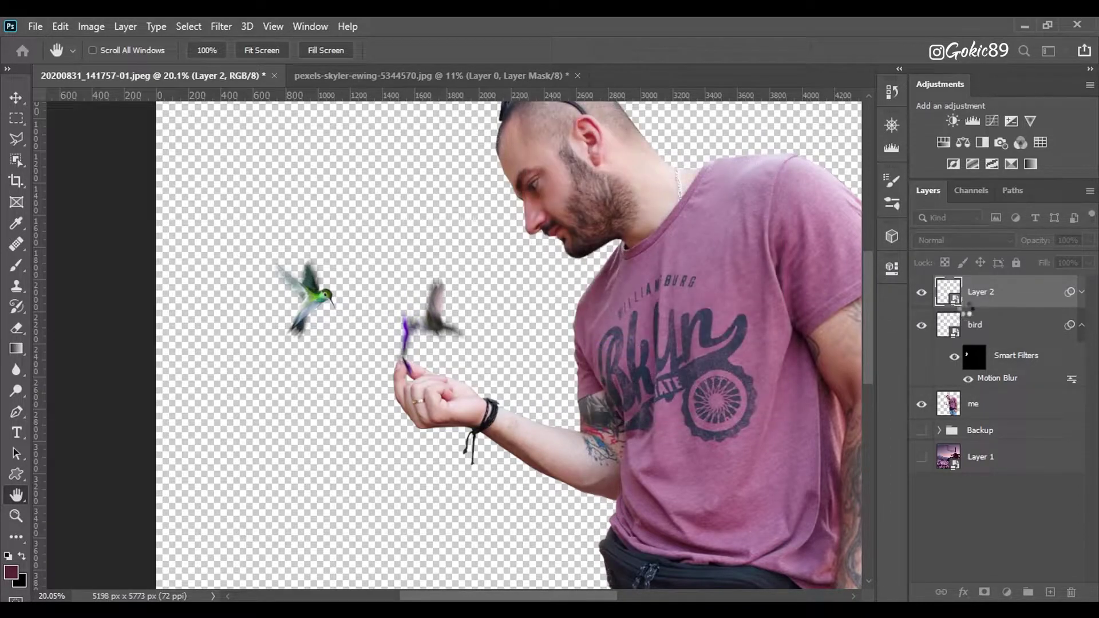
click(973, 327)
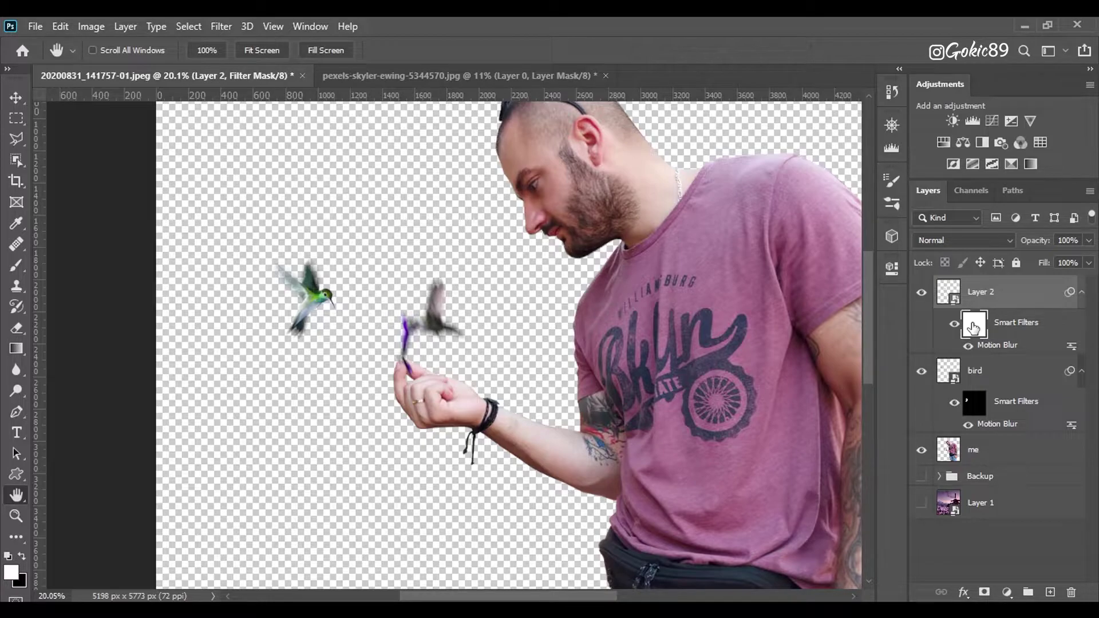
key(ctrl+i)
- Paint the blur onto the wings and tail of the bird at the flower with the white soft brush at size 117
scroll(503, 318, up, 8)
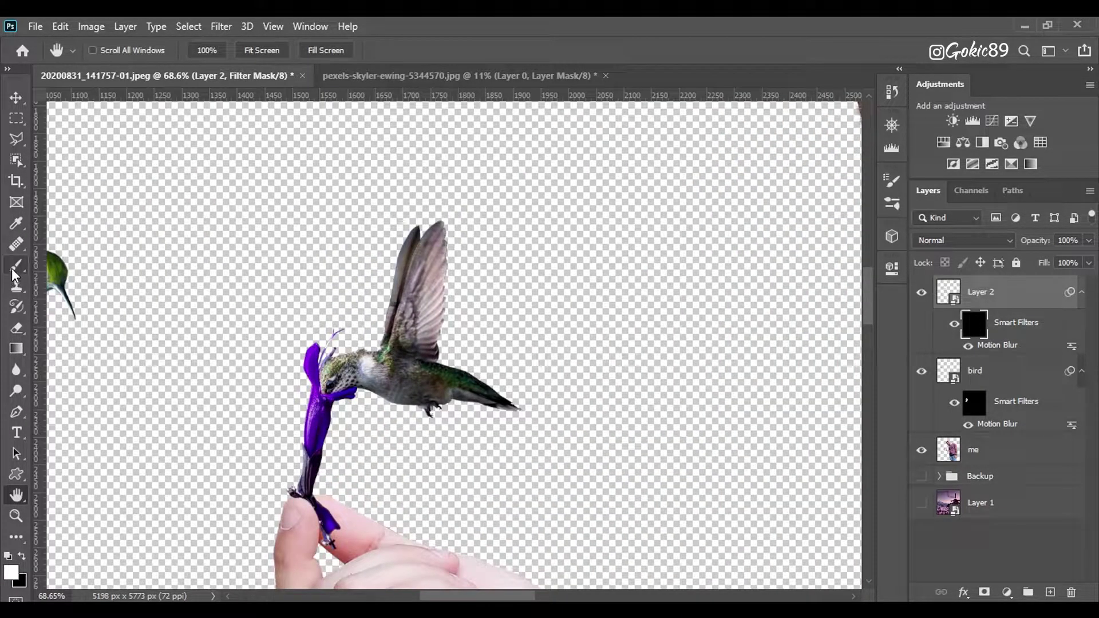
click(15, 267)
mouse_move(380, 245)
mouse_down()
mouse_move(393, 221)
mouse_move(401, 252)
mouse_up()
mouse_move(369, 309)
mouse_down()
mouse_move(393, 190)
mouse_move(504, 315)
mouse_move(444, 306)
mouse_move(443, 225)
mouse_move(498, 304)
mouse_move(452, 309)
mouse_move(496, 332)
mouse_move(482, 340)
mouse_move(446, 330)
mouse_move(450, 246)
mouse_move(489, 213)
mouse_move(442, 282)
mouse_move(479, 172)
mouse_move(439, 274)
mouse_move(461, 169)
mouse_move(425, 246)
mouse_move(469, 190)
mouse_move(429, 337)
mouse_move(441, 331)
mouse_move(547, 414)
mouse_move(515, 384)
mouse_move(609, 417)
mouse_move(498, 443)
mouse_move(461, 424)
mouse_move(577, 446)
mouse_up()
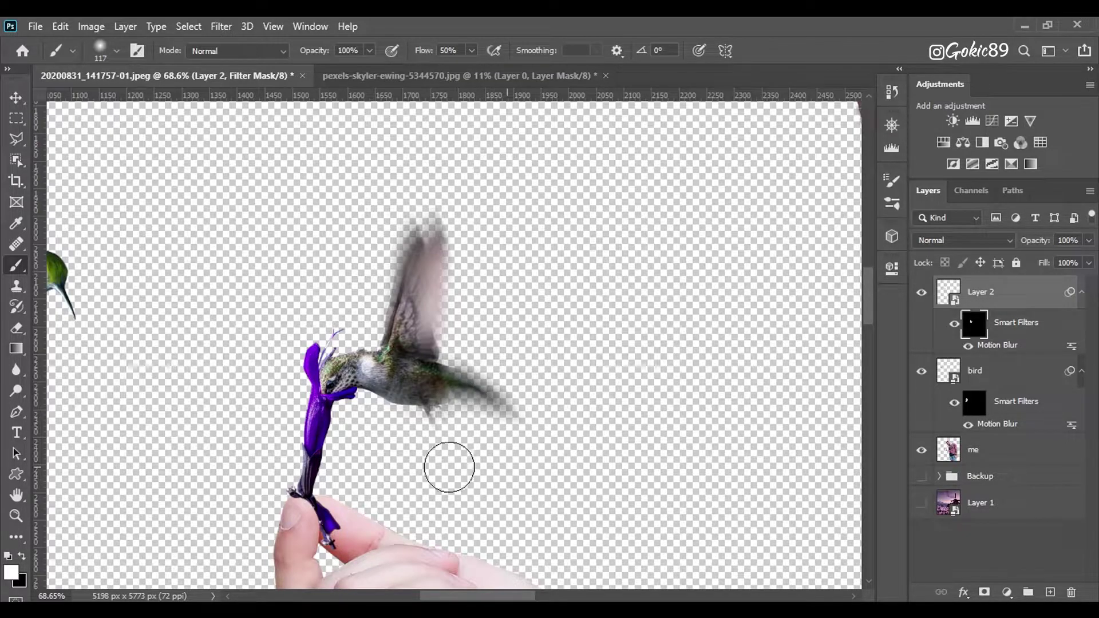
- Convert Layer 2, bird and me together into one smart object and rename it subject
double_click(16, 495)
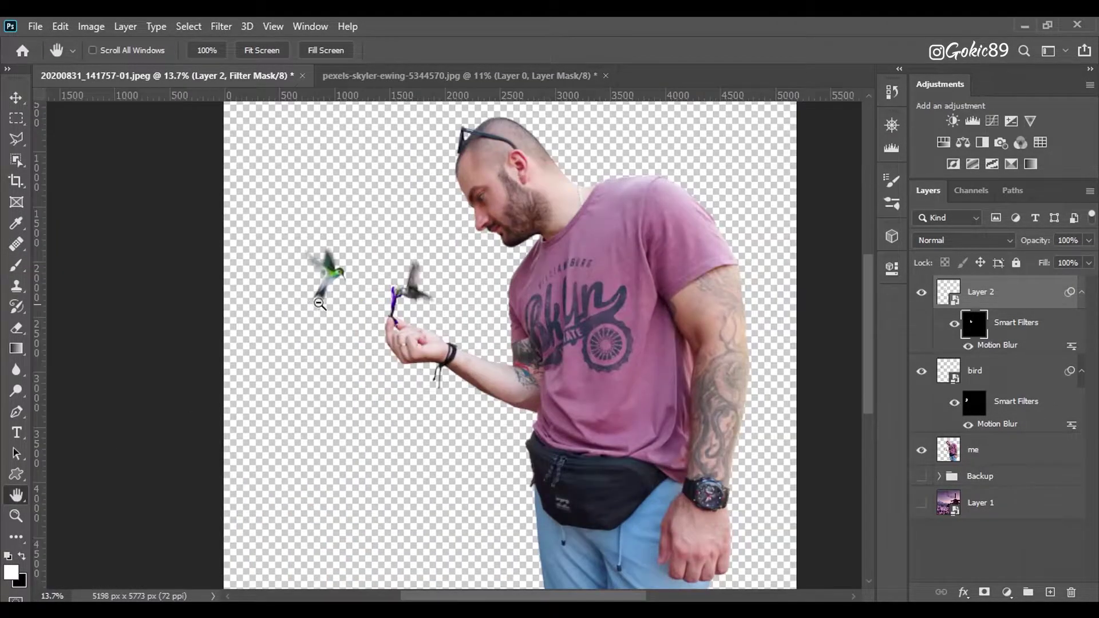
scroll(319, 304, up, 2)
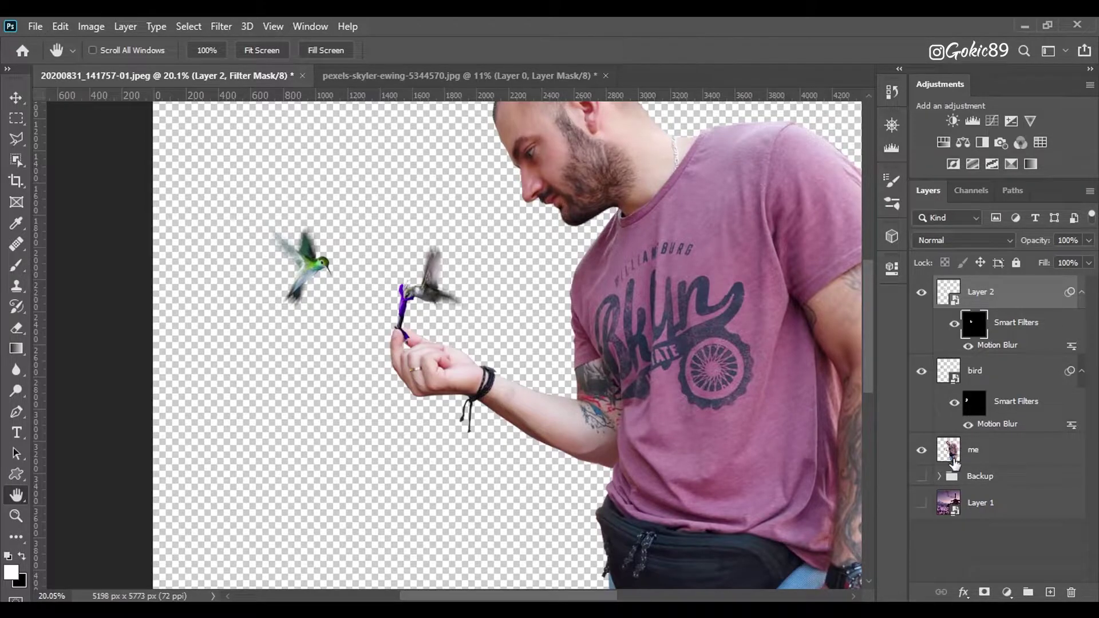
click(953, 457)
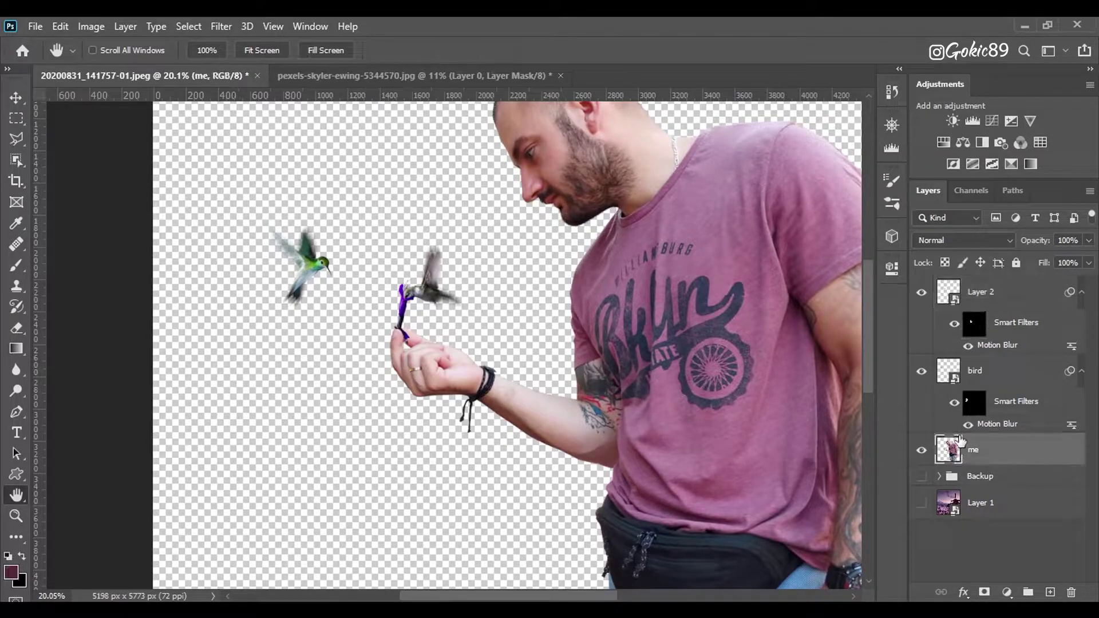
shift+click(950, 294)
right_click(948, 293)
right_click(1022, 301)
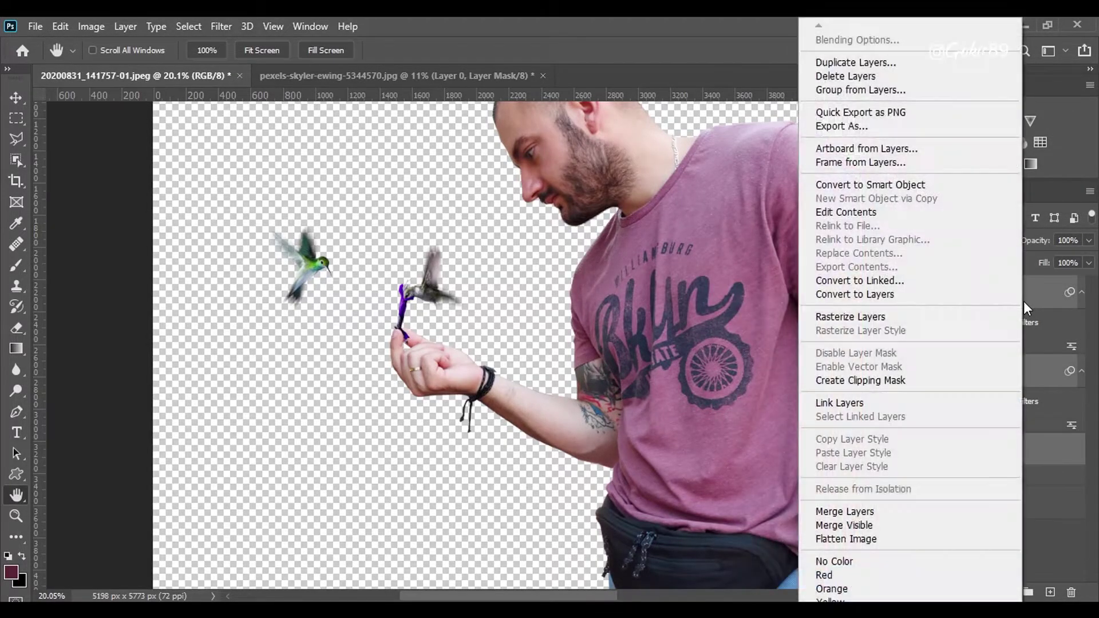
click(893, 184)
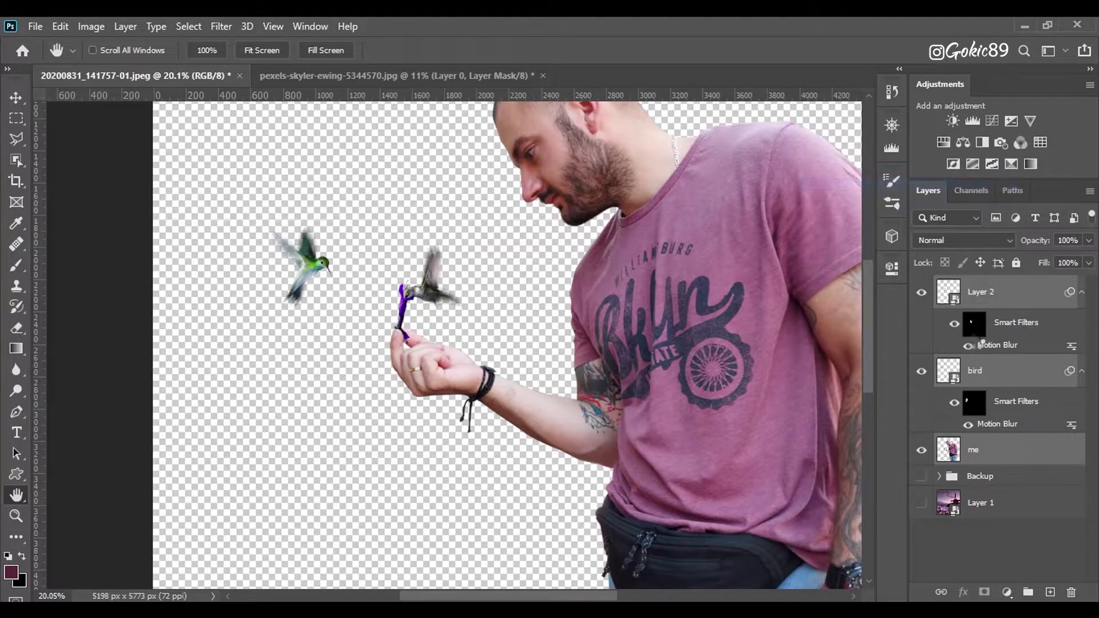
double_click(978, 293)
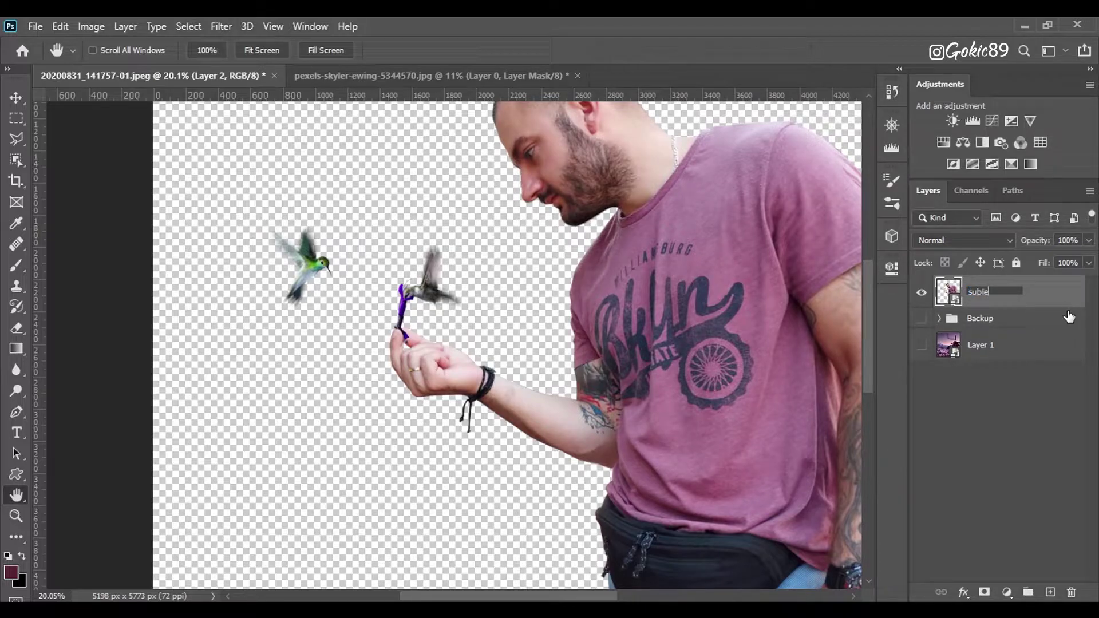
key(Return)
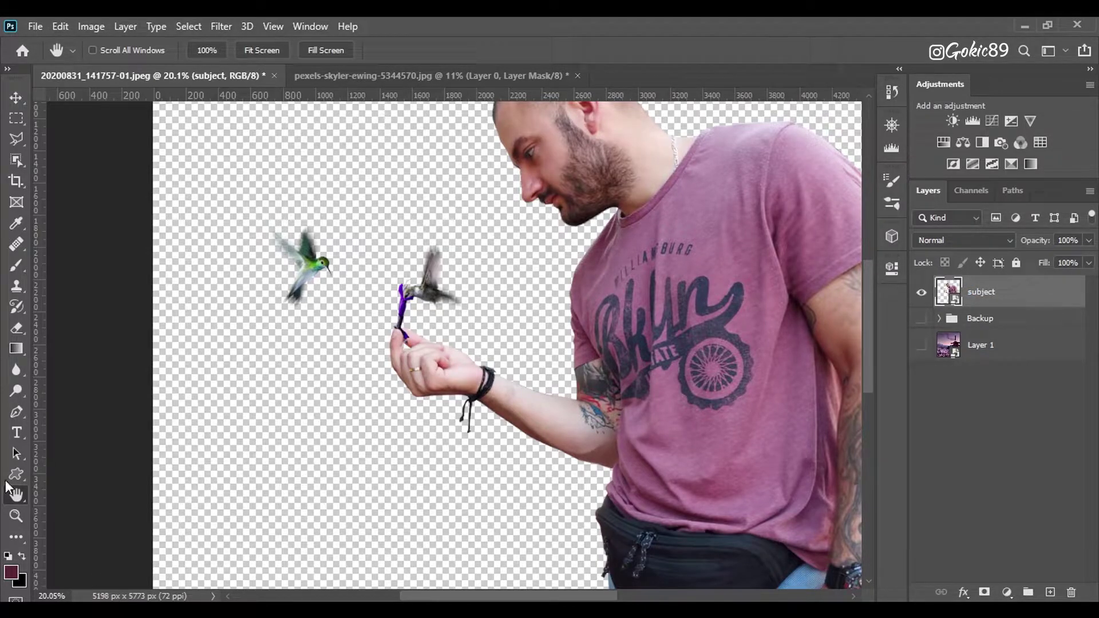
- Turn on the visibility of Layer 1 so the mountain and pagoda scene sits behind the subject
double_click(17, 496)
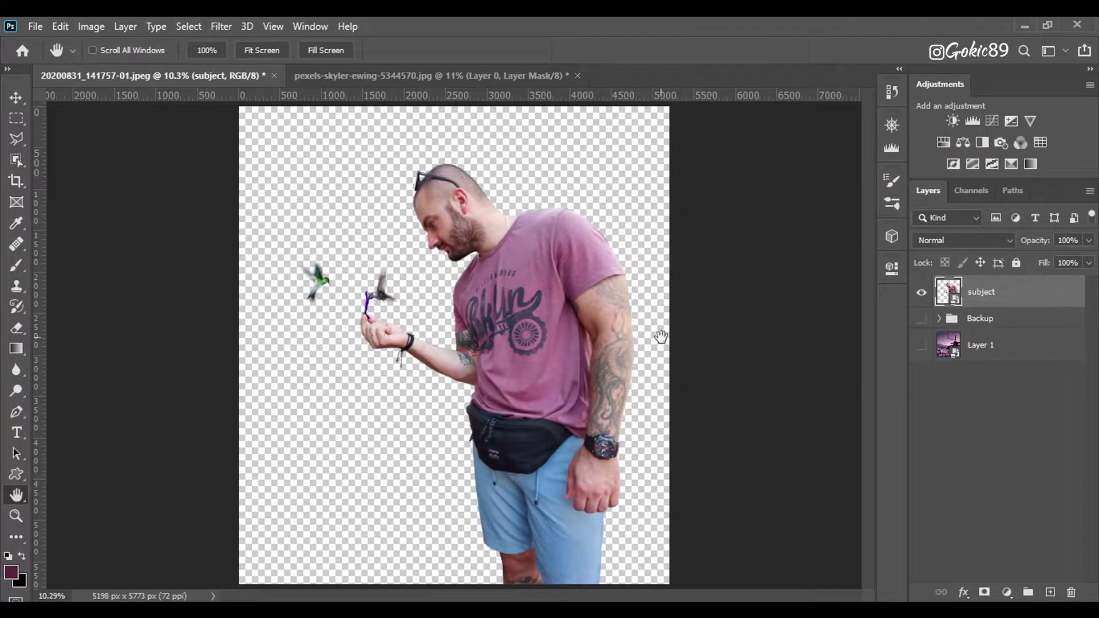
scroll(723, 350, down, 1)
click(922, 347)
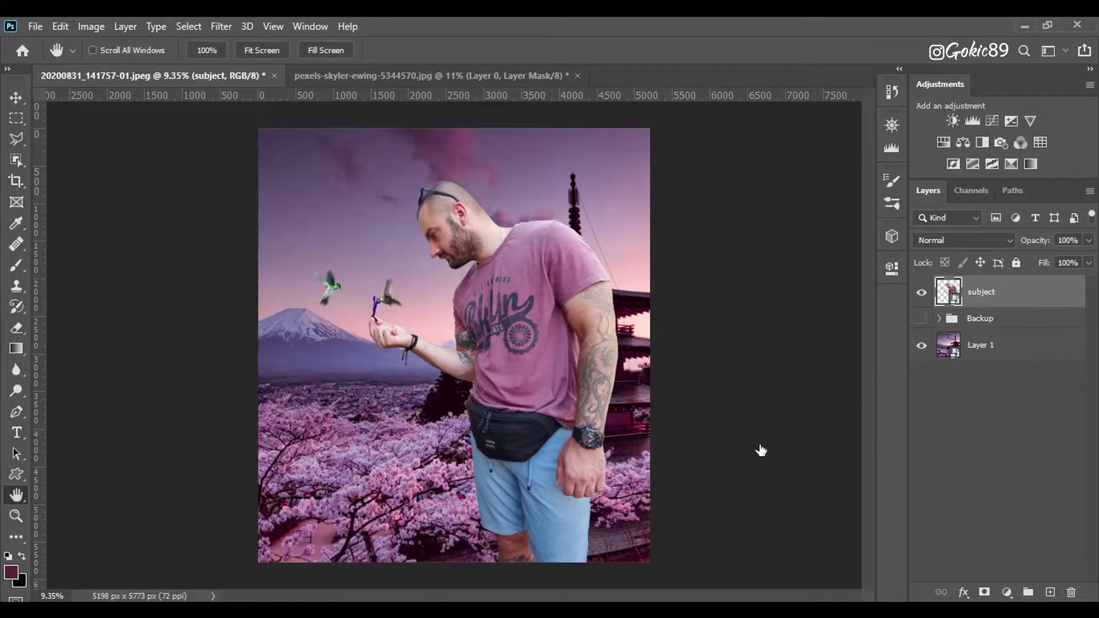
scroll(430, 319, up, 1)
scroll(430, 319, up, 1)
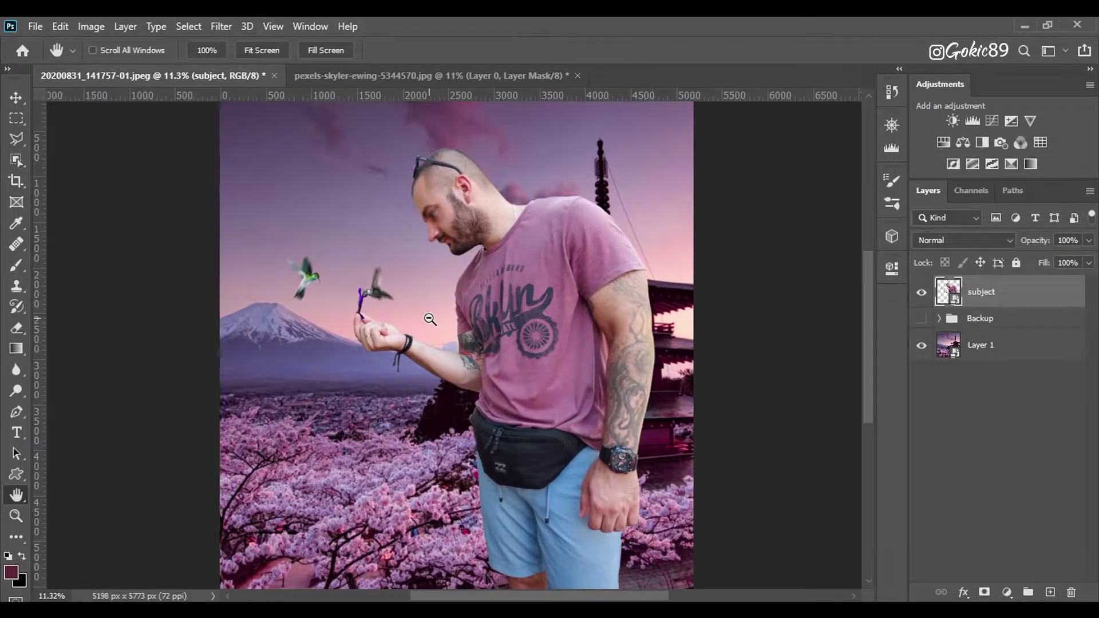
scroll(476, 346, down, 1)
scroll(476, 346, down, 1)
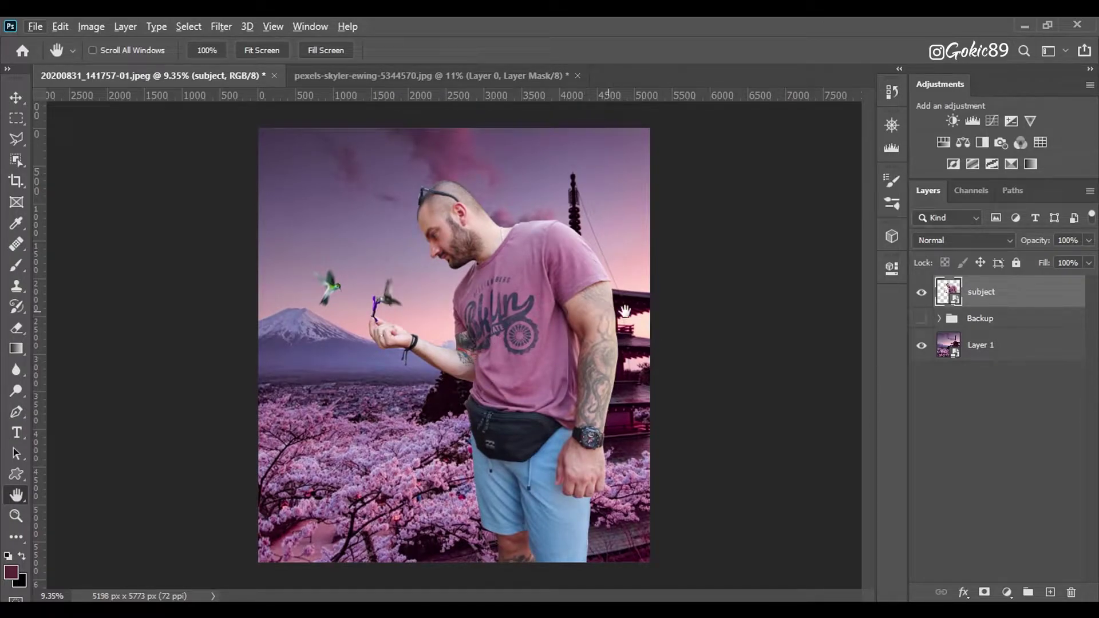
- Add a Curves adjustment layer above the subject layer and make its curve, not its mask, the active part
click(1007, 593)
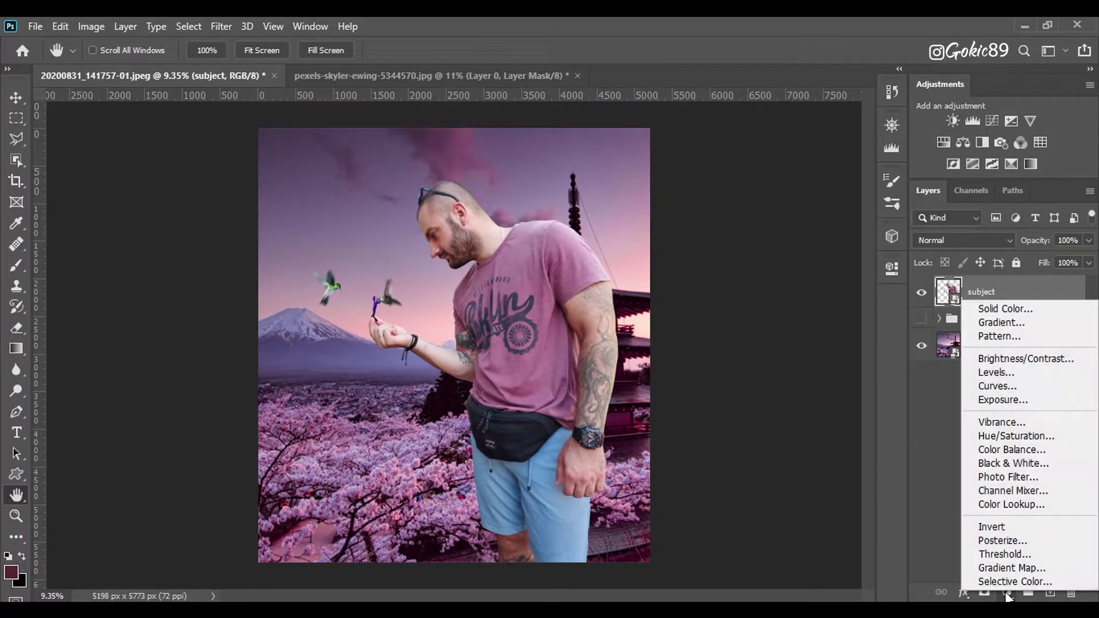
click(1015, 387)
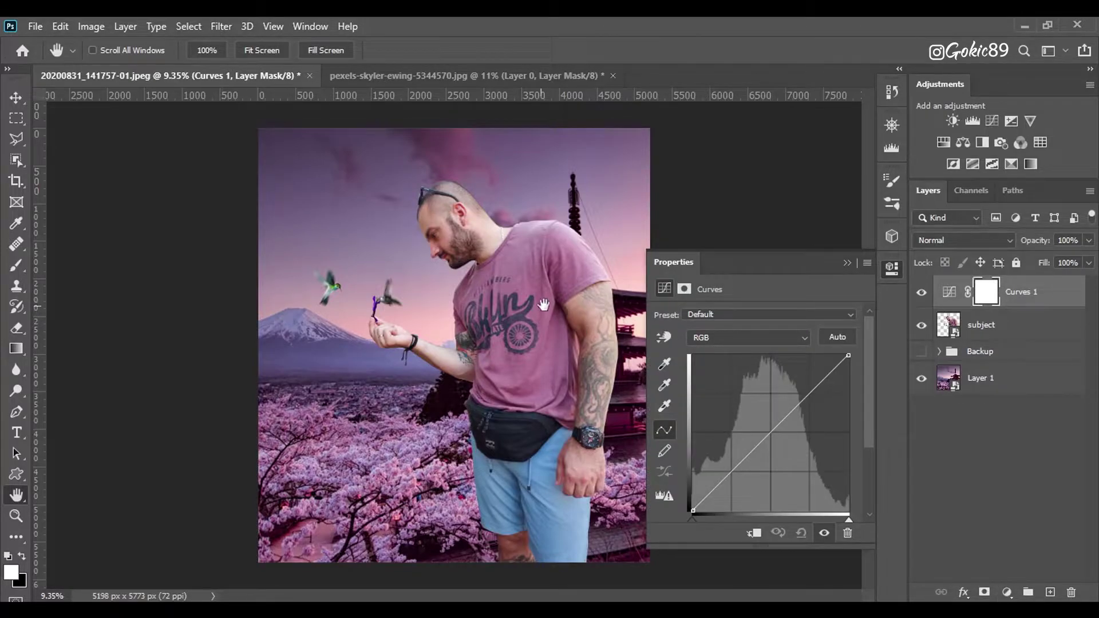
scroll(583, 293, up, 5)
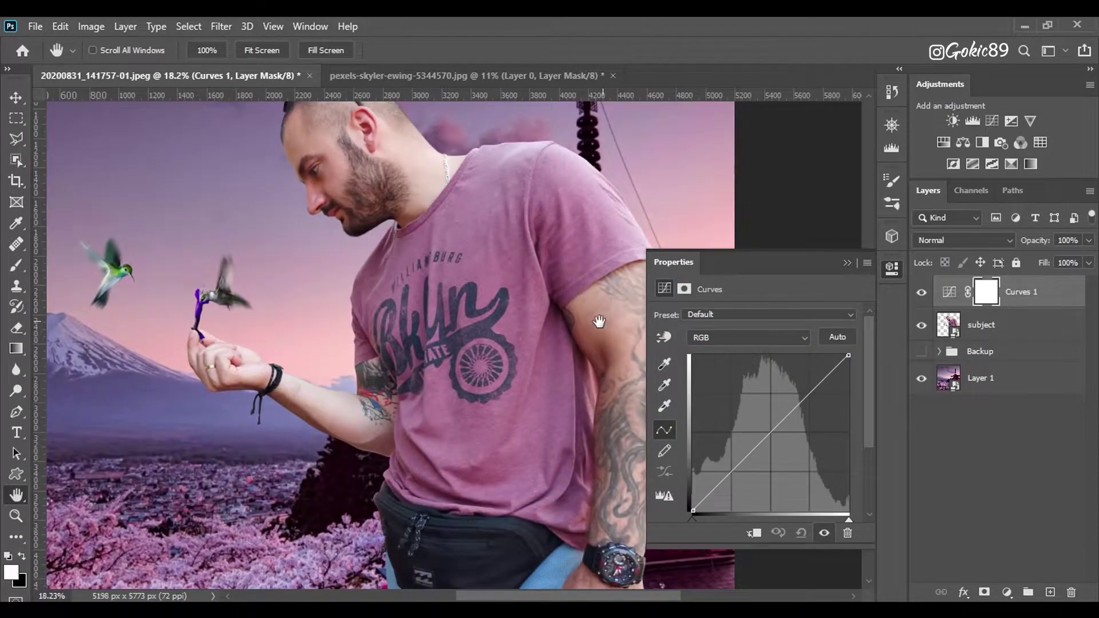
scroll(596, 314, up, 2)
drag(596, 314, 385, 321)
scroll(424, 309, down, 1)
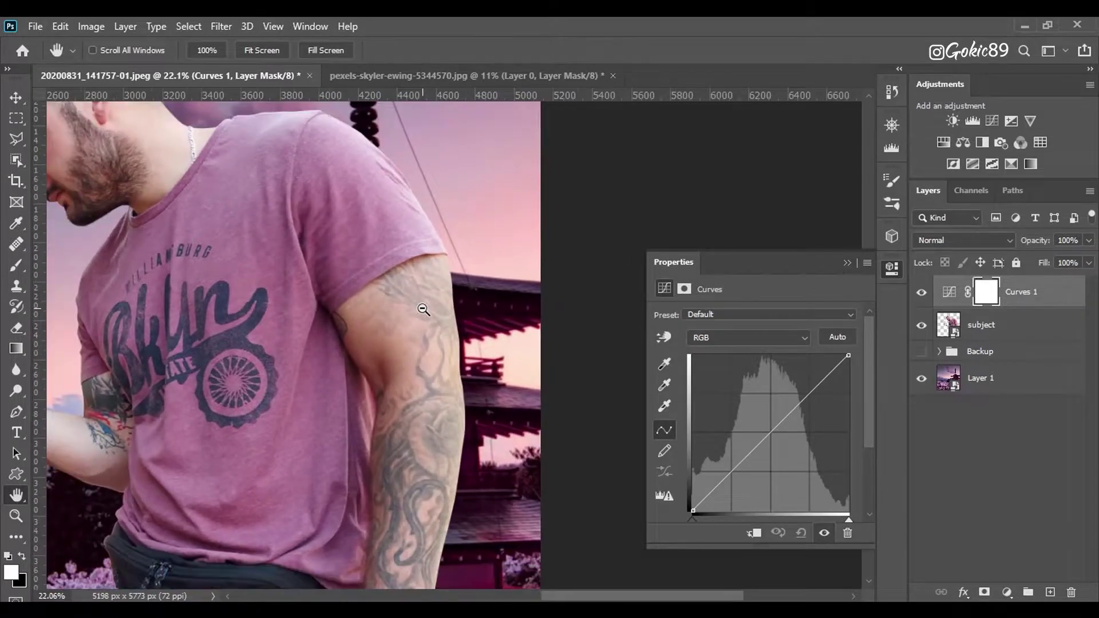
scroll(452, 216, up, 3)
scroll(461, 224, up, 2)
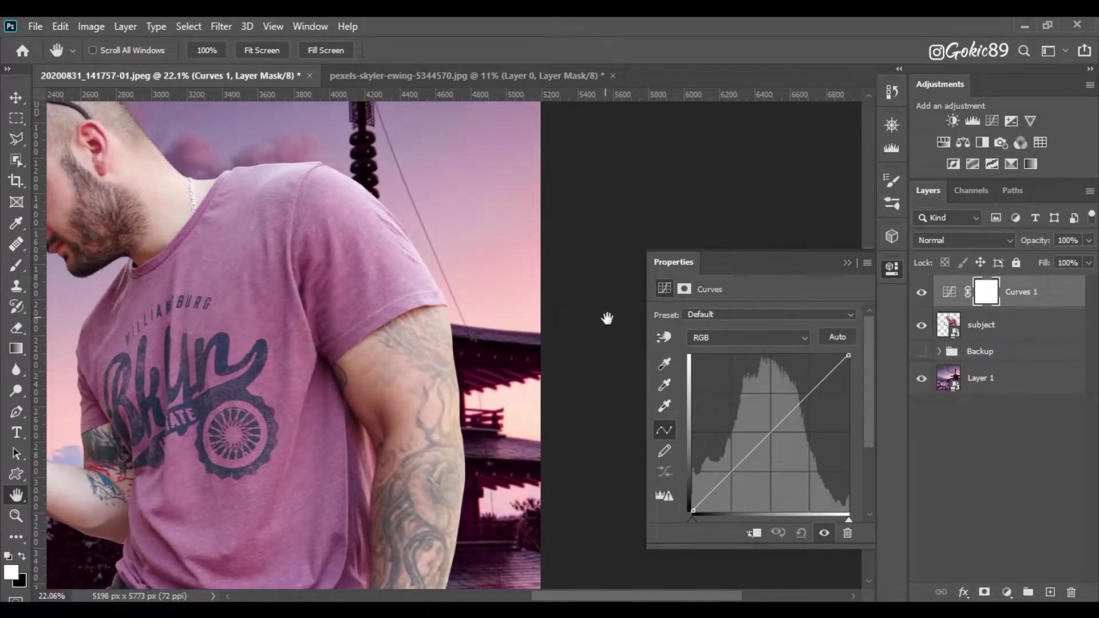
click(948, 295)
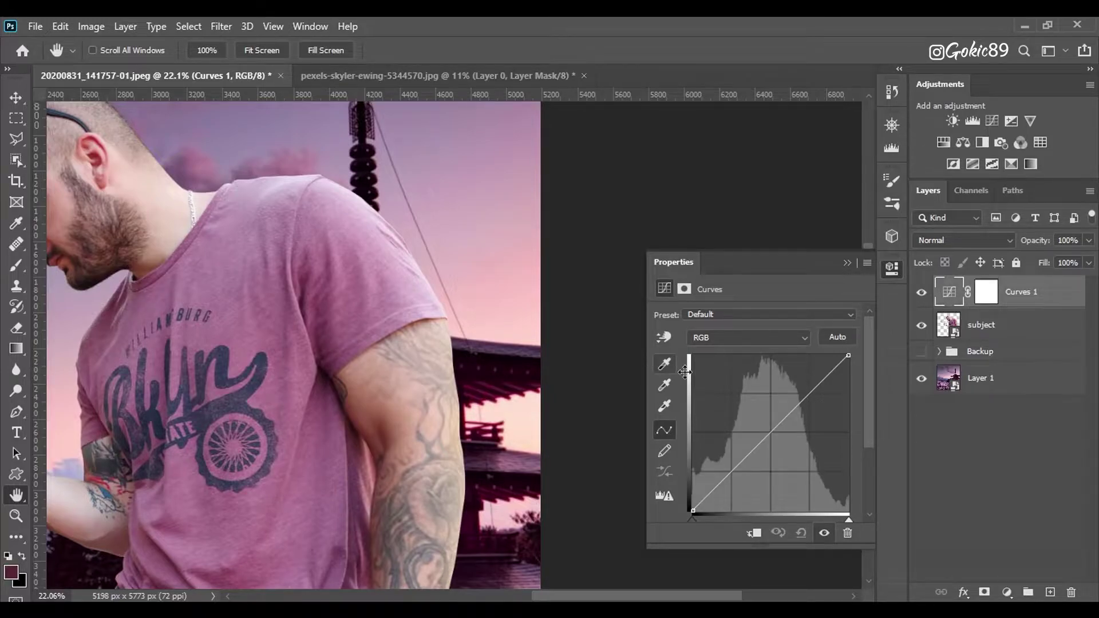
- Set the Curves target shadow color to 16060f, sampled from the dark pagoda spire, and save it as default
double_click(664, 364)
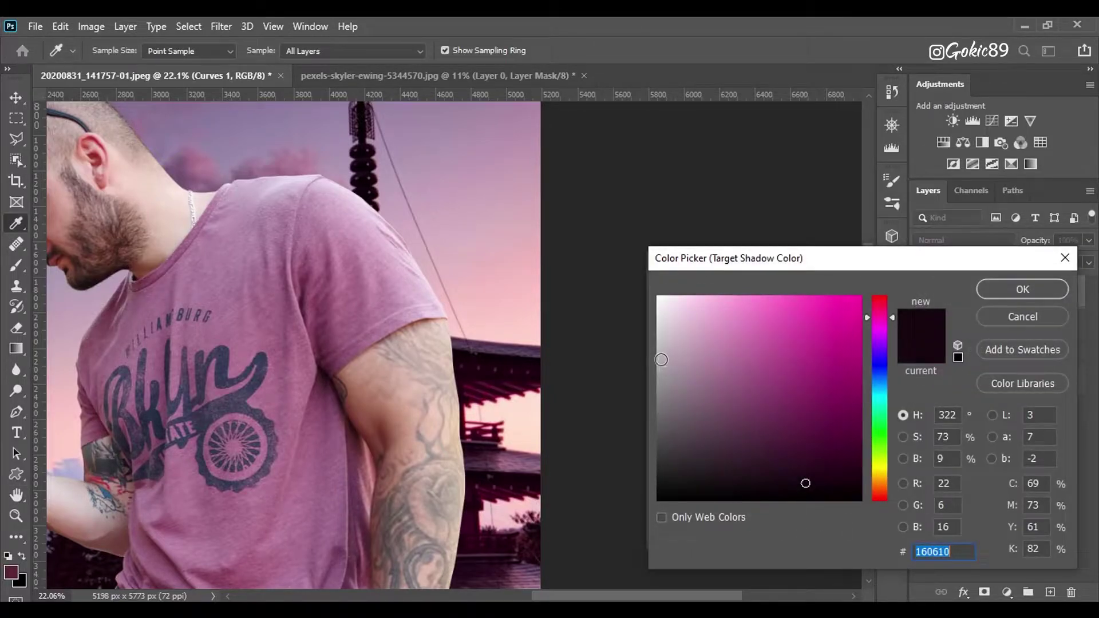
drag(378, 154, 369, 156)
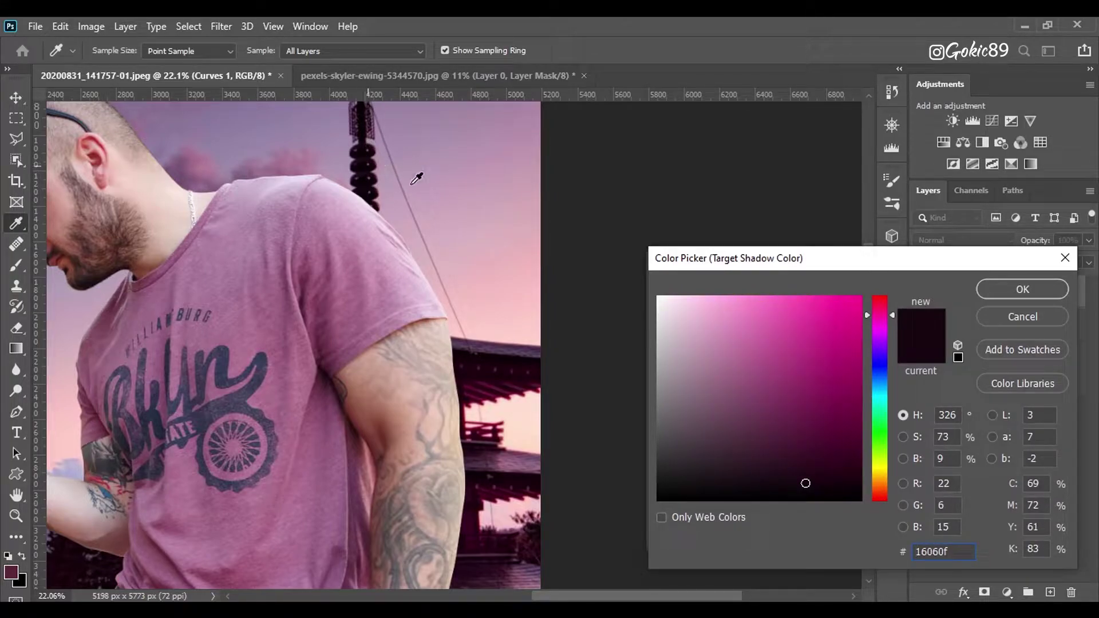
click(994, 285)
click(497, 253)
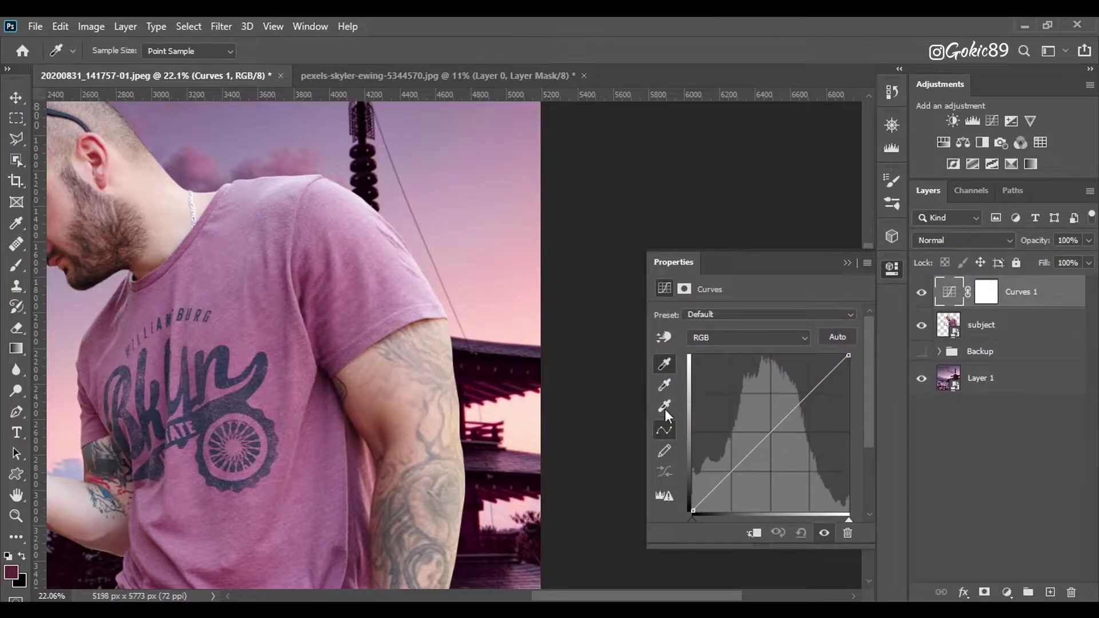
- Set the Curves target midtone color to 656291, sampled from the bluish haze below the mountain, and save it as default
double_click(666, 385)
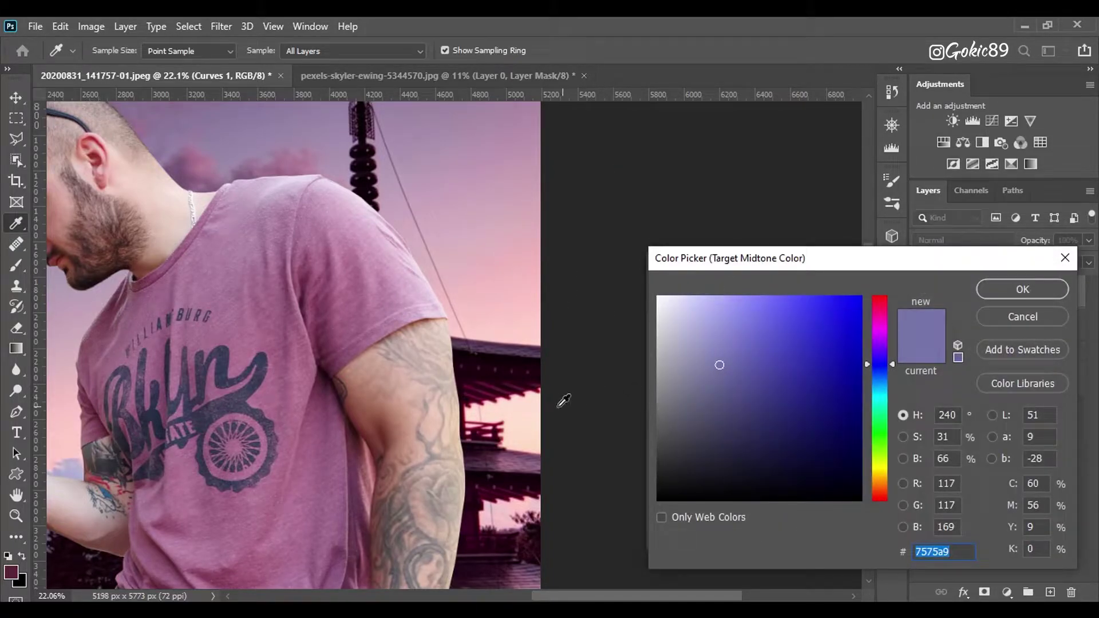
drag(143, 390, 542, 309)
drag(352, 360, 437, 294)
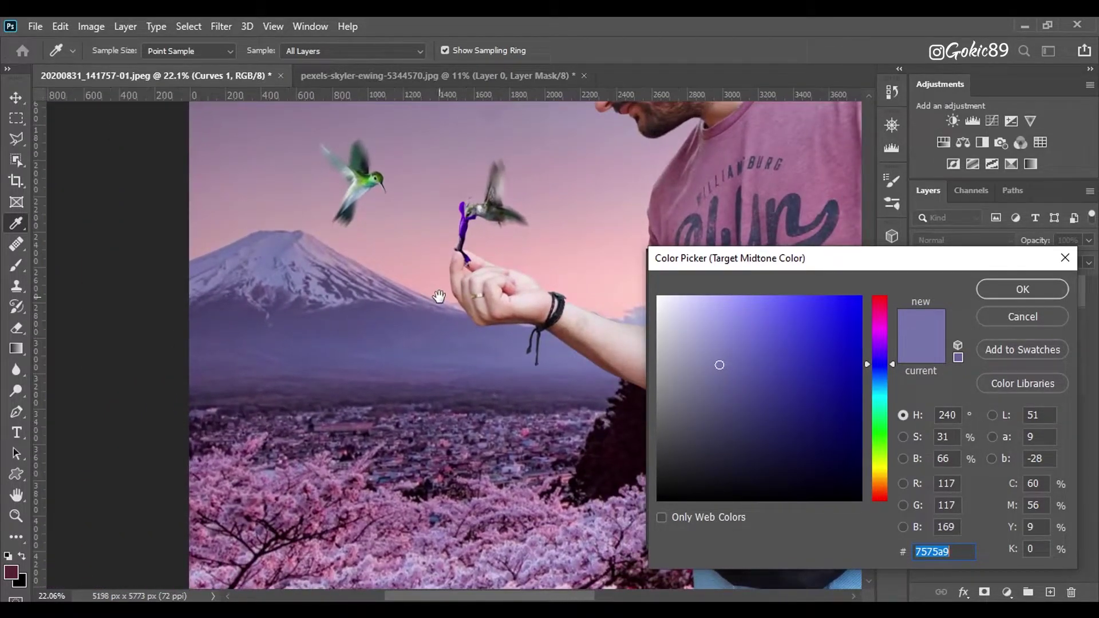
click(386, 351)
drag(387, 351, 476, 368)
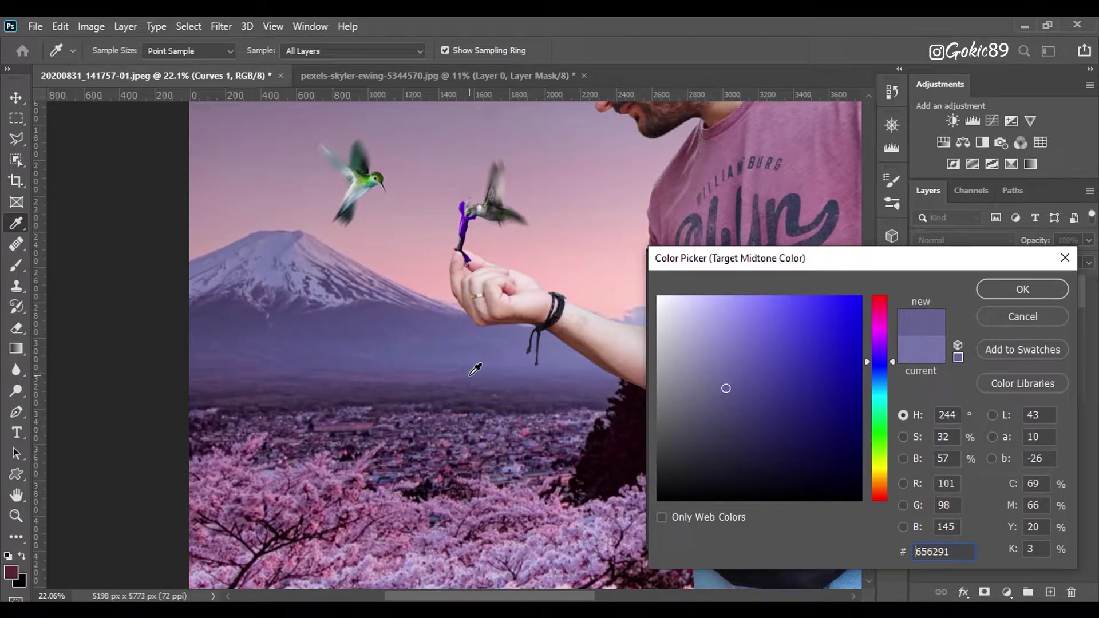
click(1000, 294)
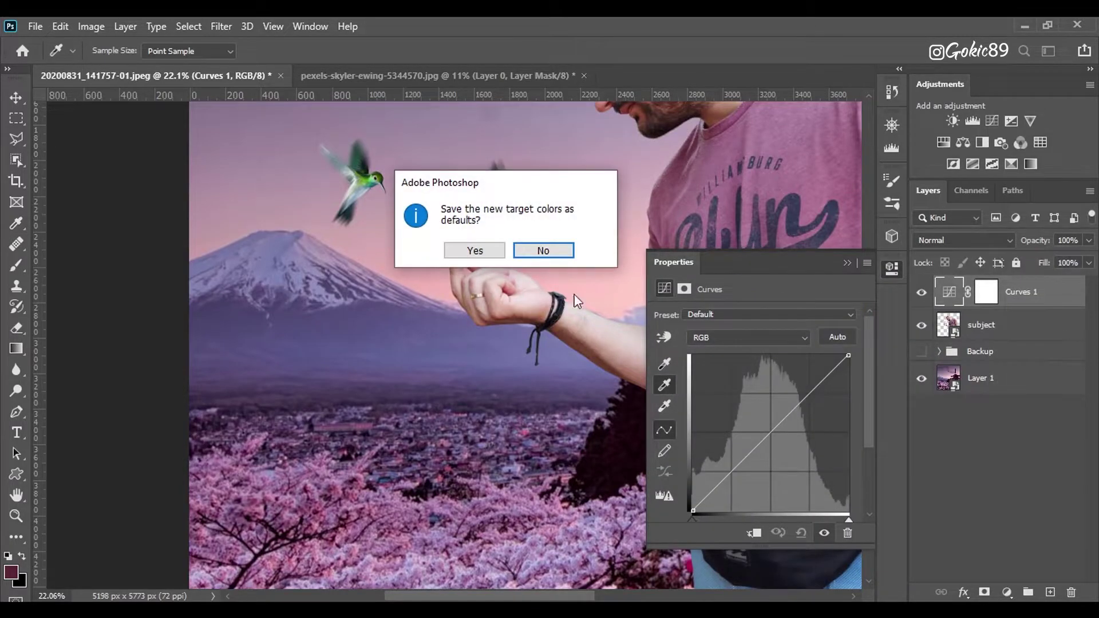
click(480, 250)
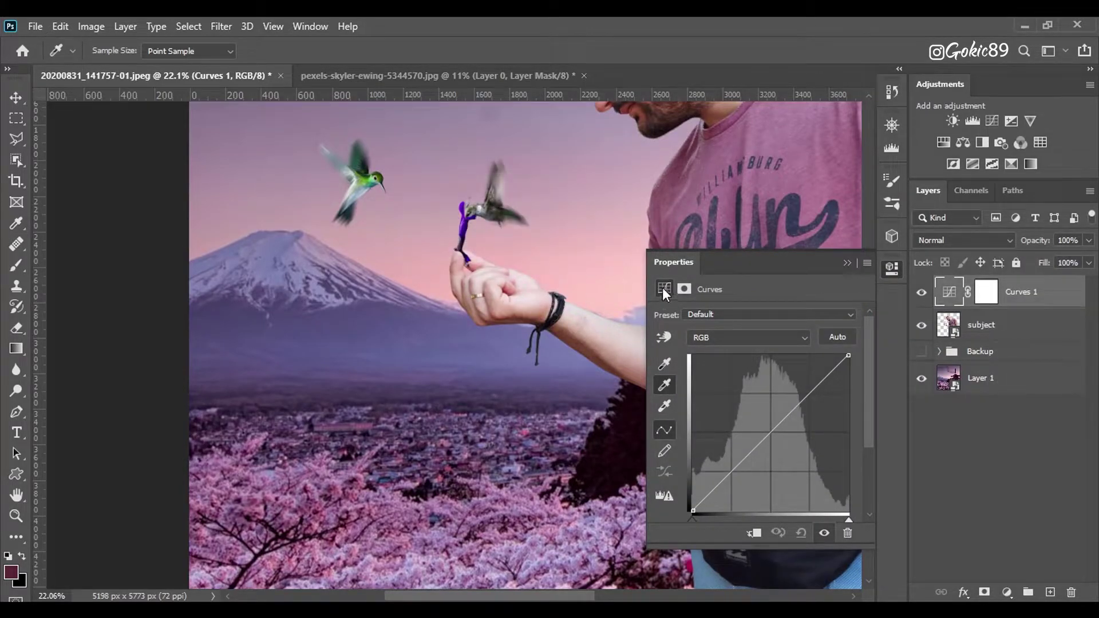
- Set the Curves target highlight color to fcdfd1, sampled from the bright sky beside the pagoda, and save it as default
double_click(665, 407)
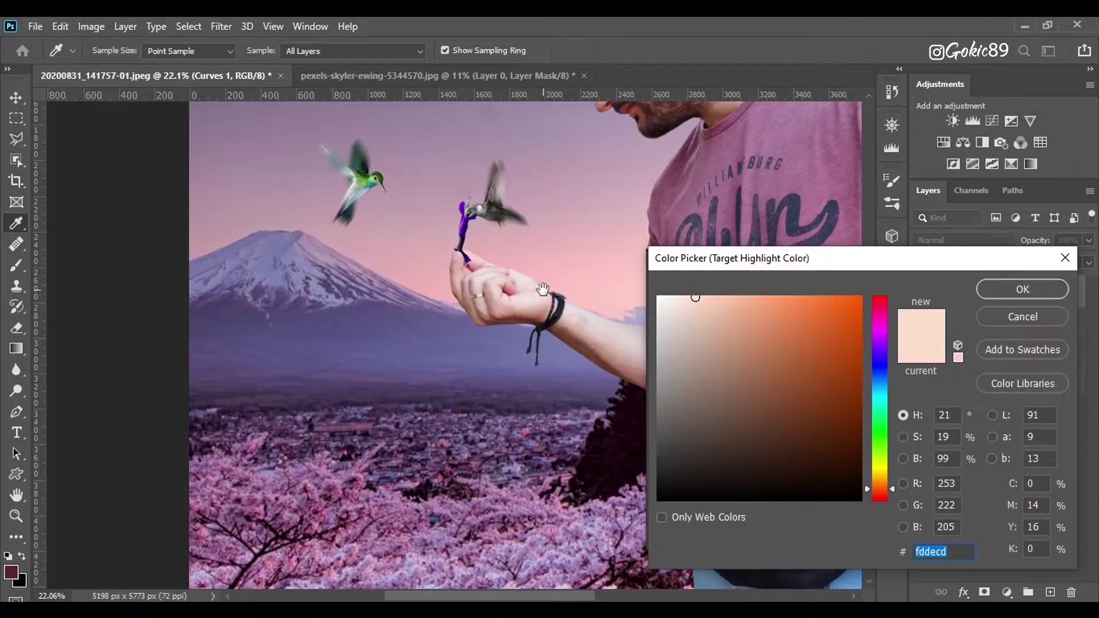
drag(542, 293, 435, 286)
drag(516, 275, 492, 326)
click(607, 401)
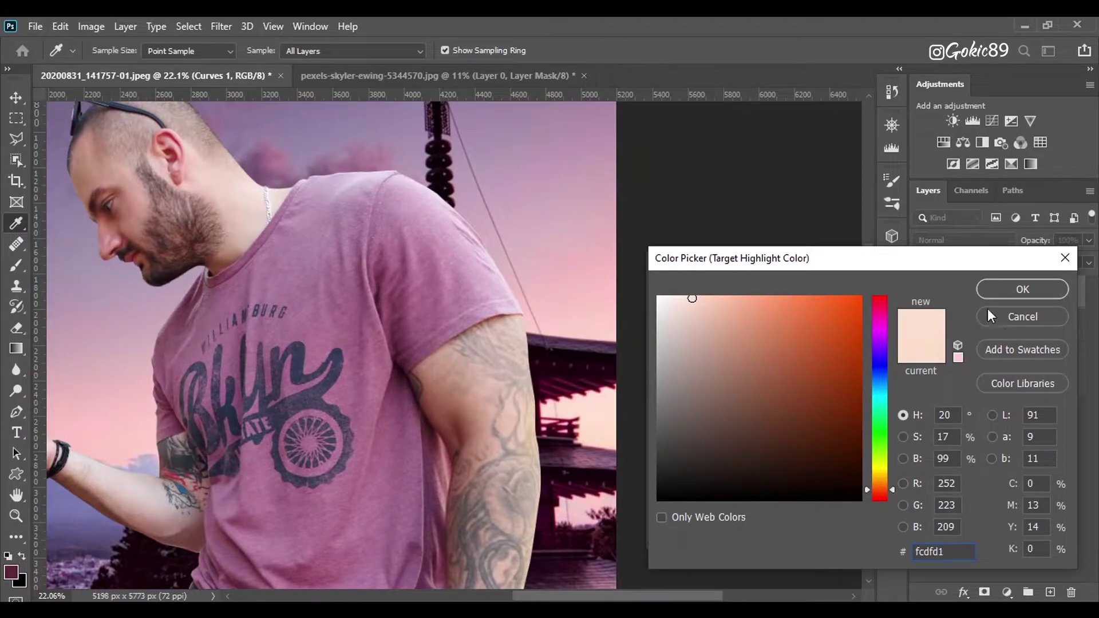
click(1000, 292)
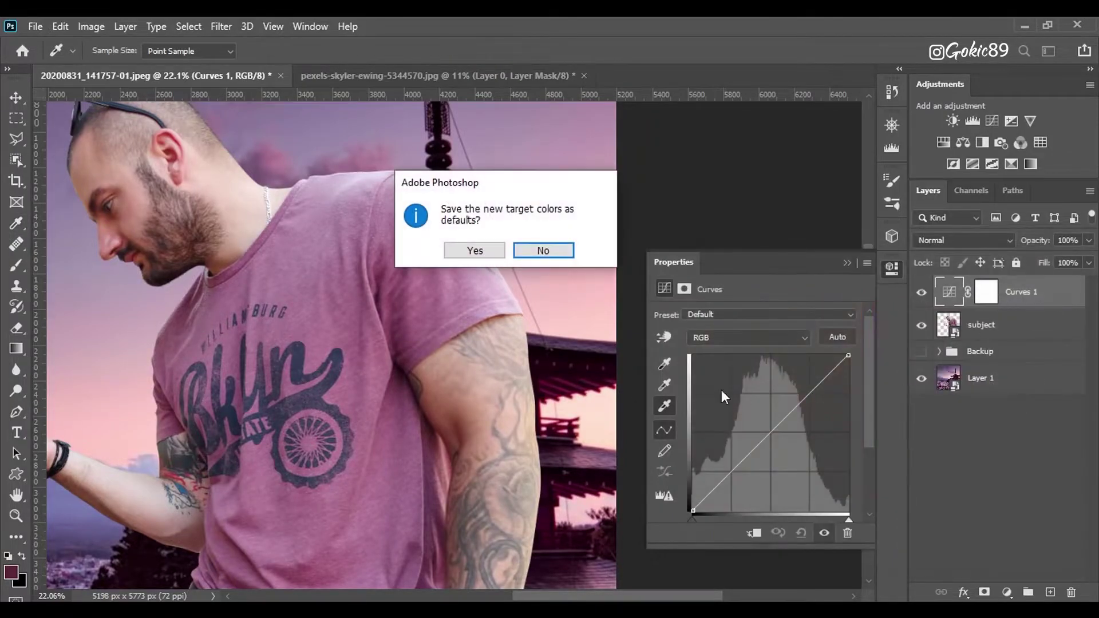
click(488, 252)
- Clip the Curves adjustment to the subject layer and set its white point from the bright necklace at the man's neck
key(alt)
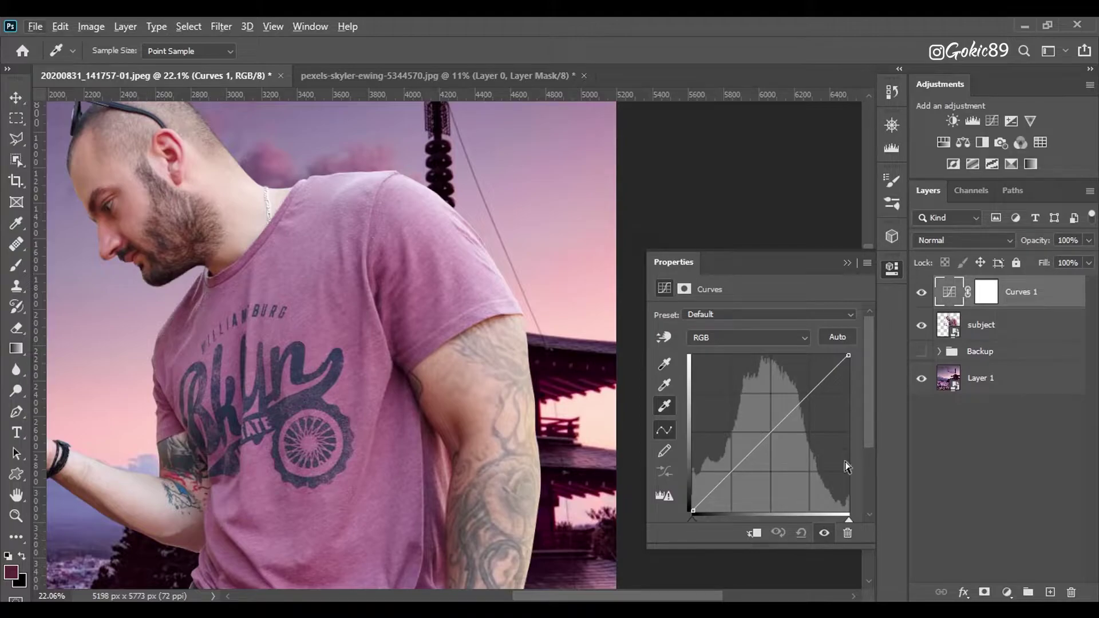
click(752, 536)
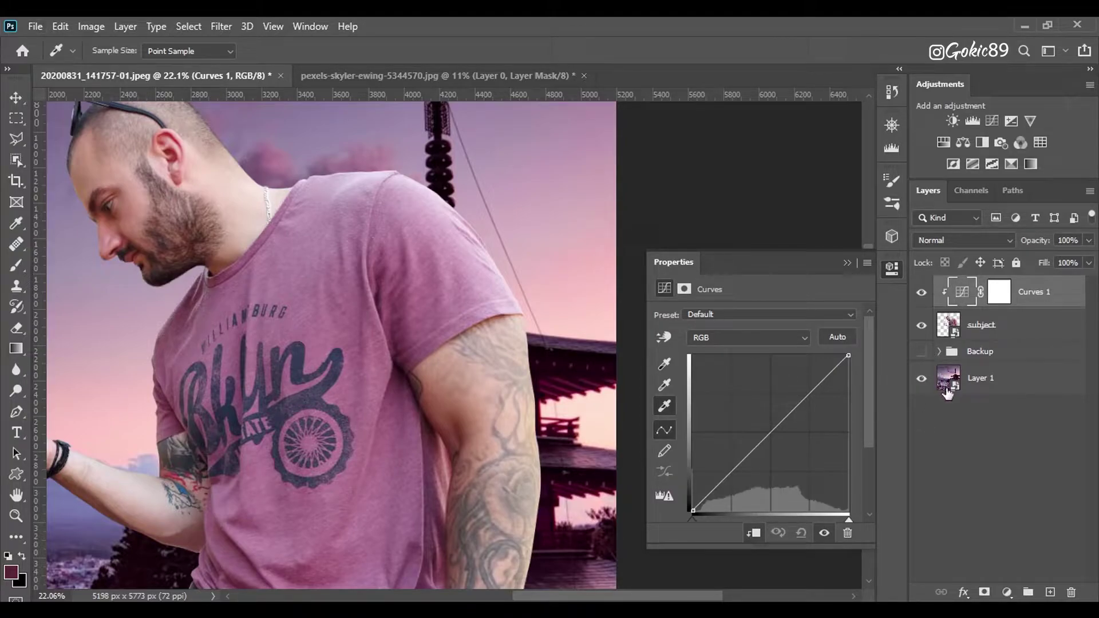
drag(274, 308, 482, 338)
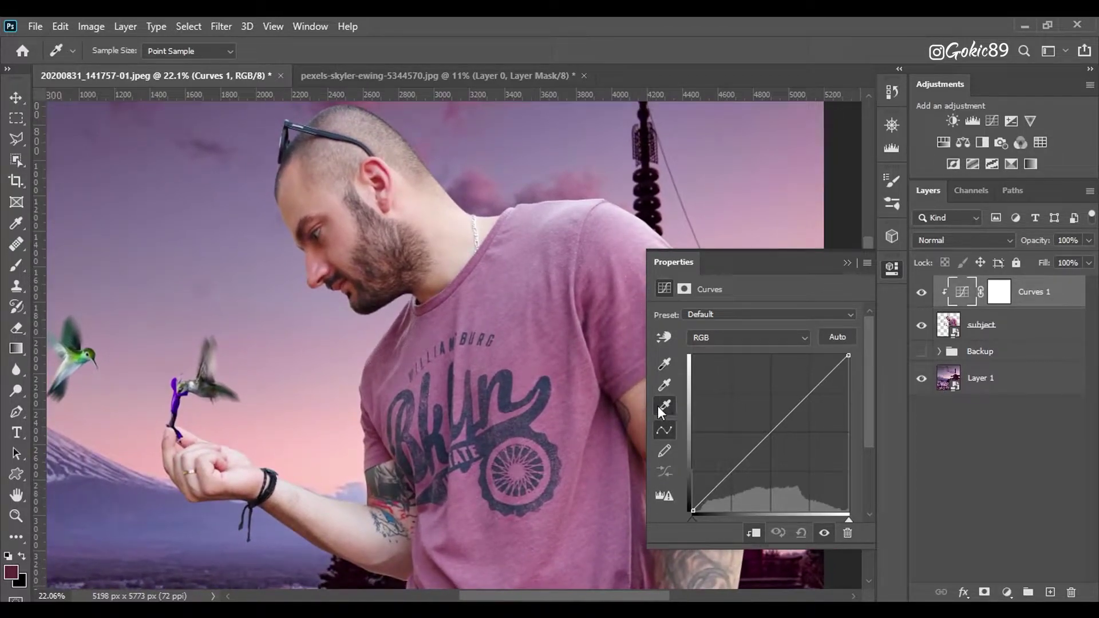
click(480, 228)
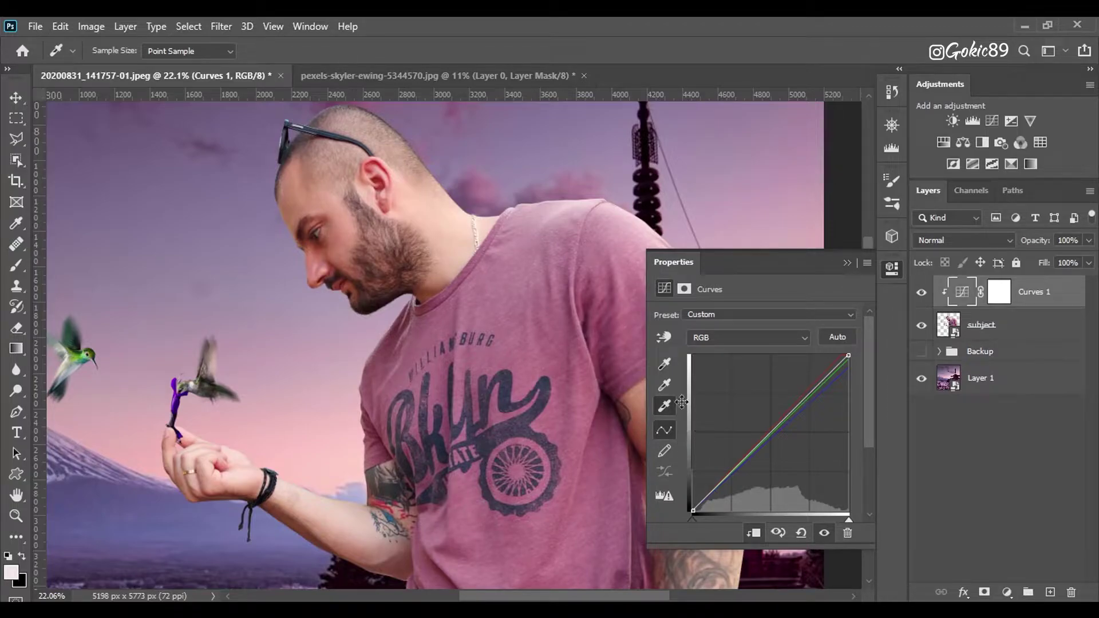
- Try setting the Curves gray point by sampling shirt fabric near the collar and in the sleeve folds
click(670, 389)
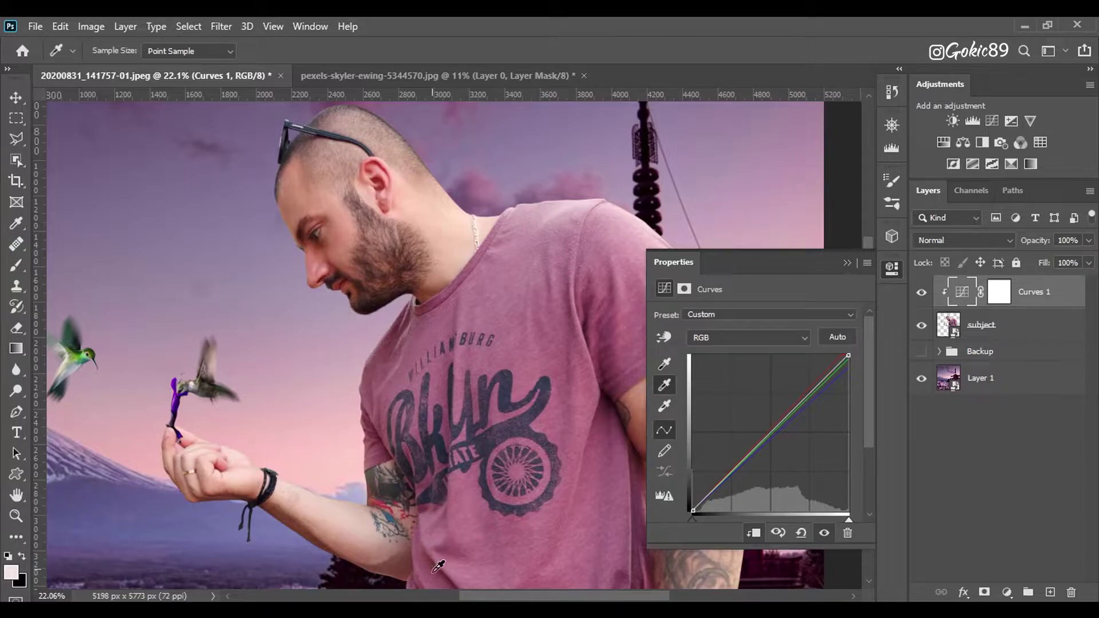
scroll(430, 532, down, 3)
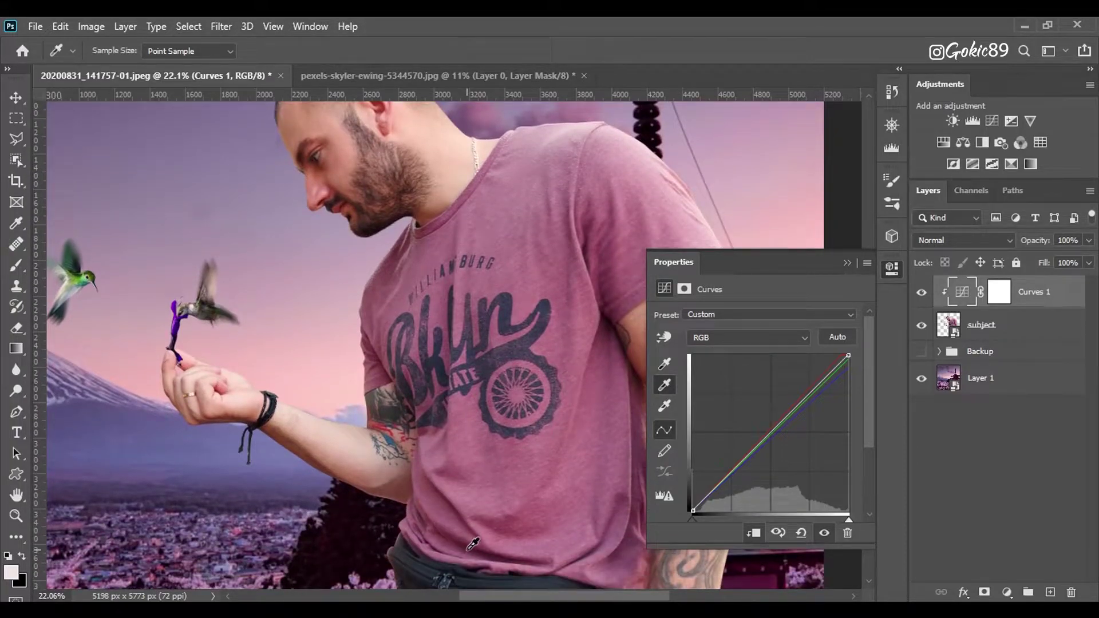
scroll(473, 544, down, 4)
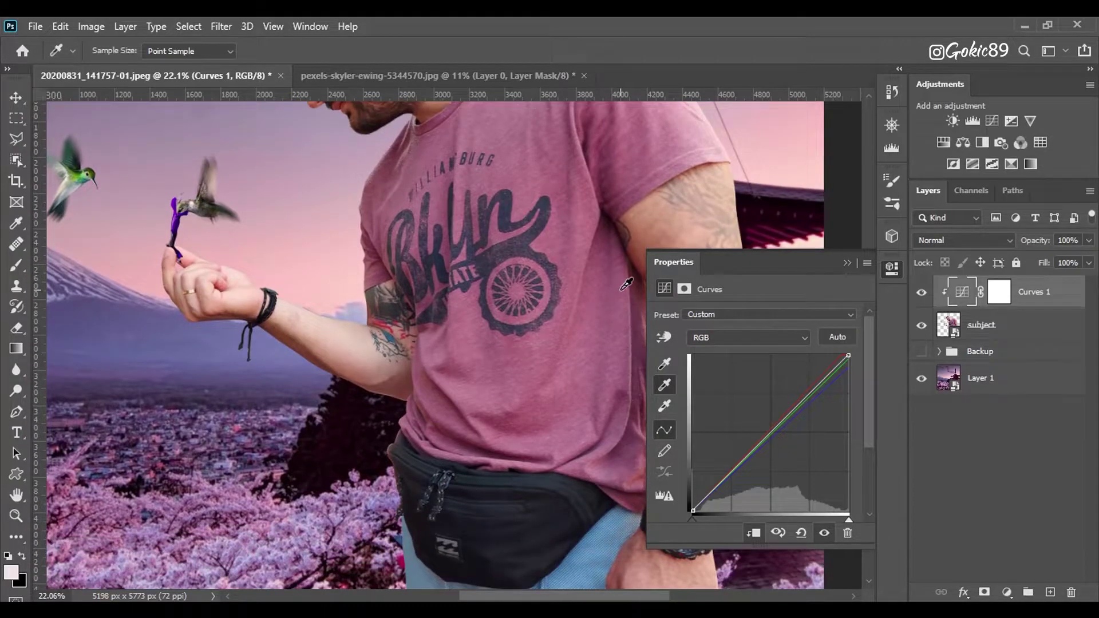
scroll(627, 285, up, 1)
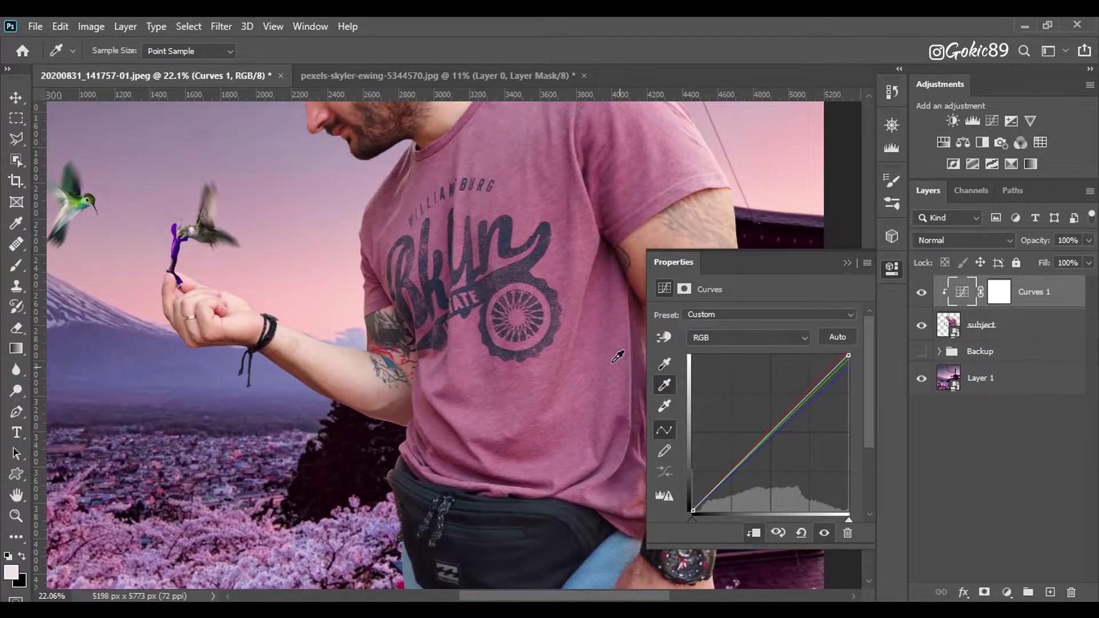
scroll(618, 357, up, 4)
click(448, 217)
click(404, 276)
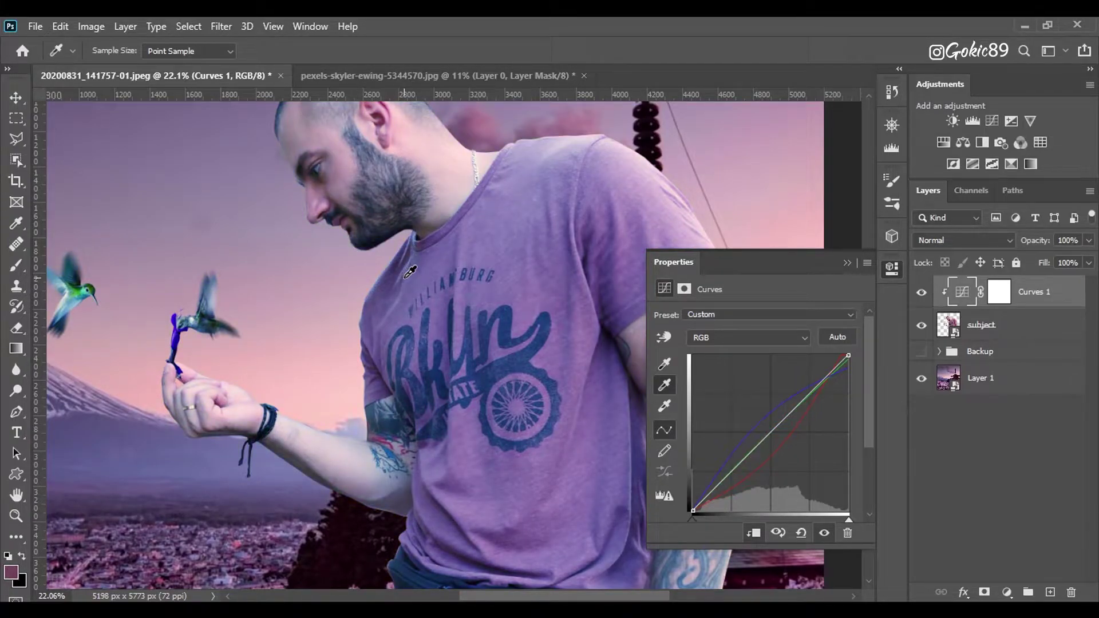
click(607, 266)
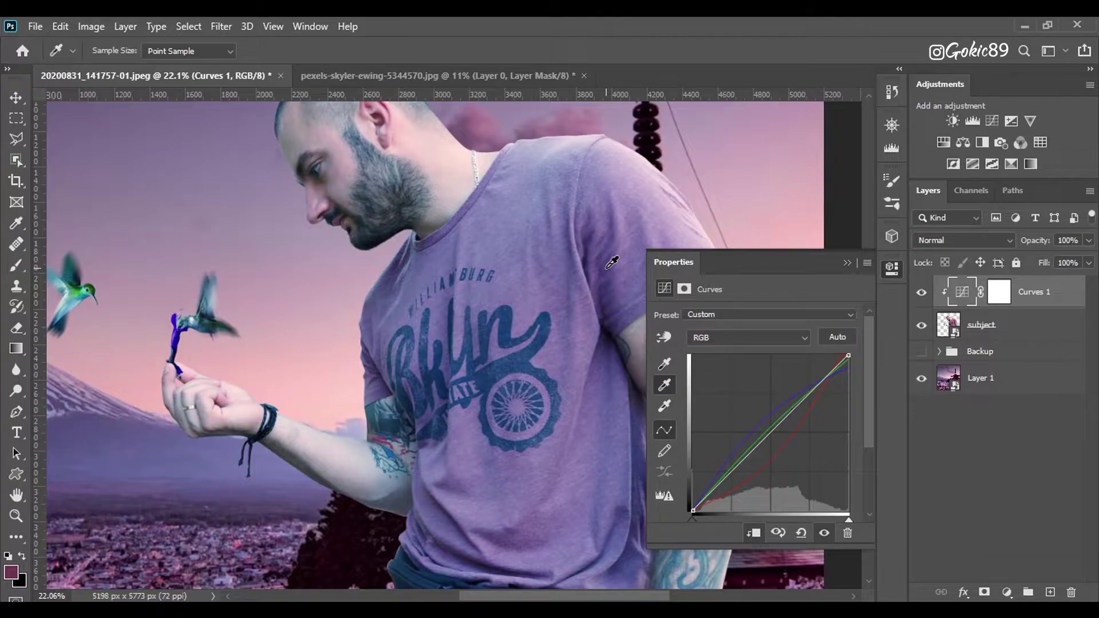
- Set the Curves black point by sampling the dark shirt fold under the man's near arm
click(665, 364)
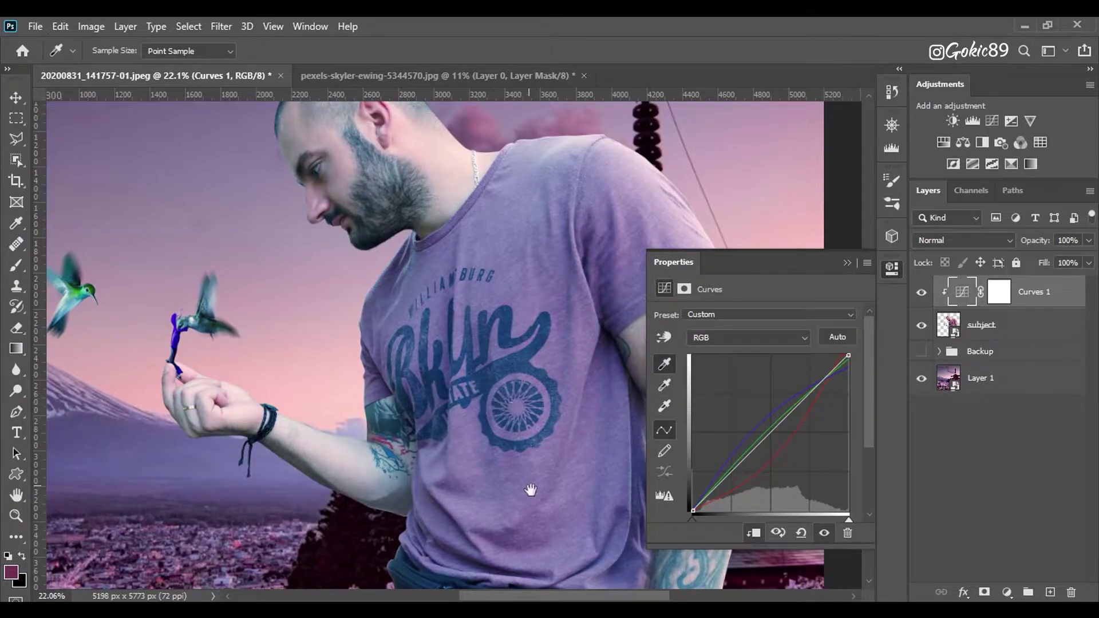
drag(541, 507, 512, 484)
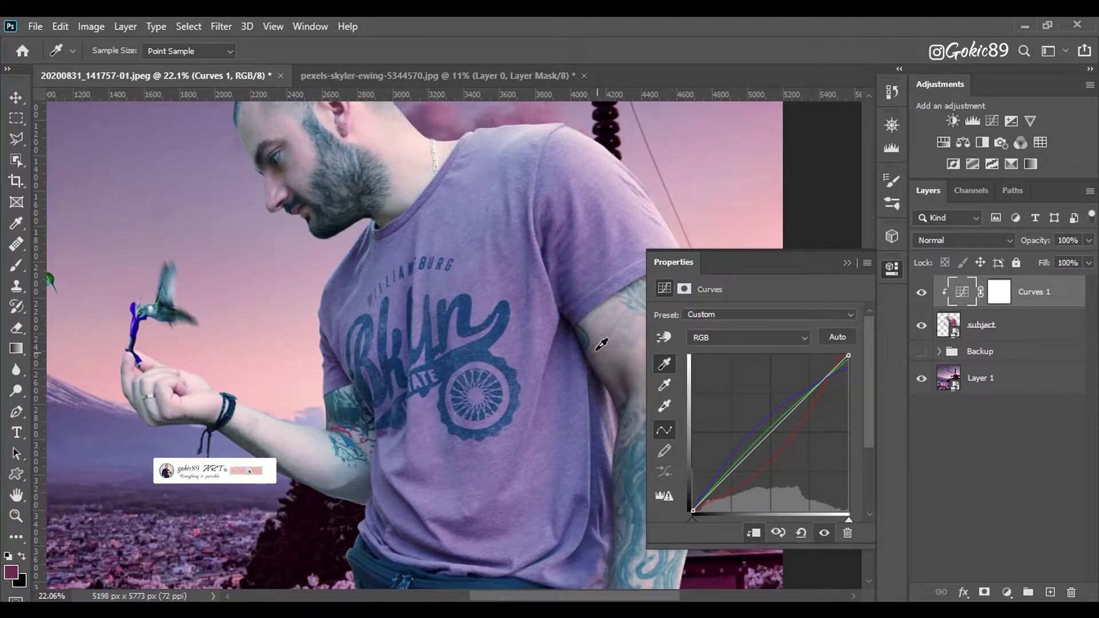
click(567, 315)
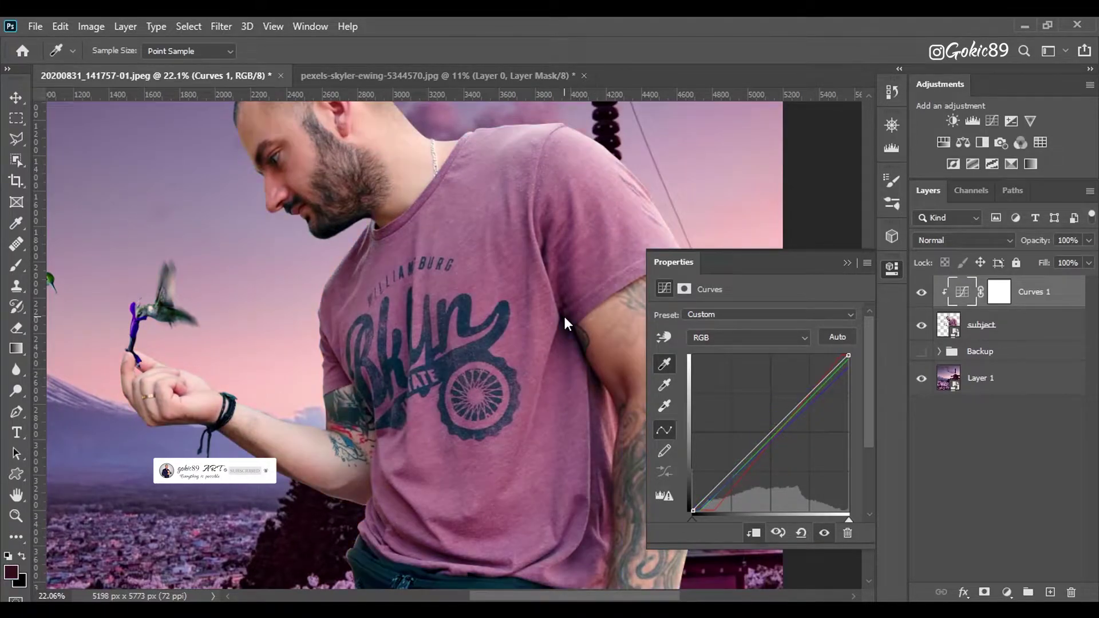
scroll(351, 411, down, 1)
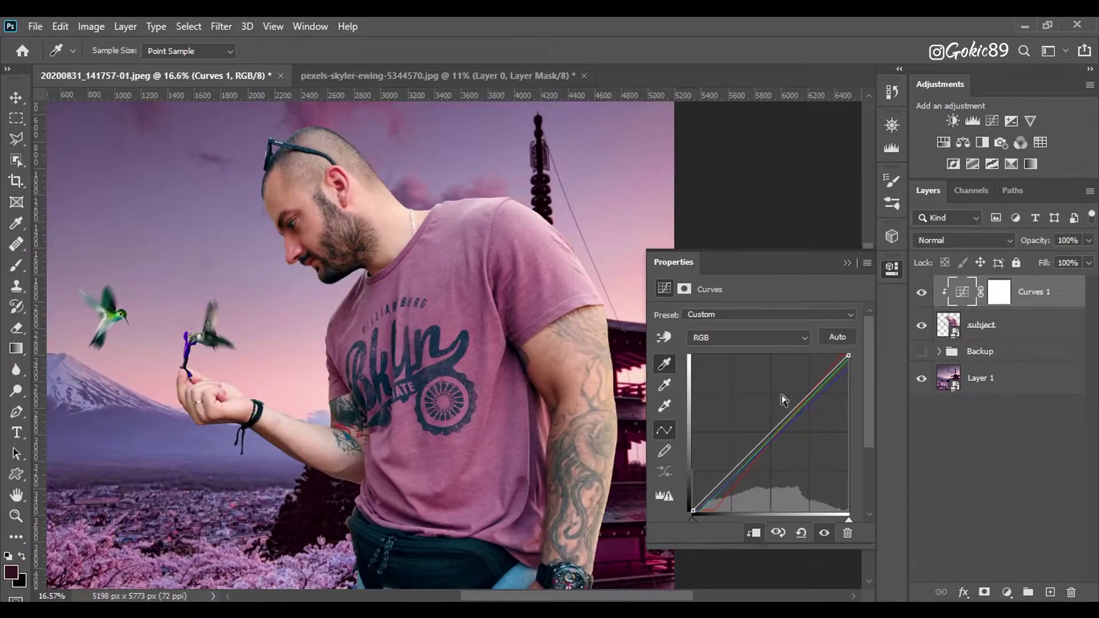
- Add a Color Lookup adjustment above the Curves layer and load the LateSunset.3DL 3D LUT
click(847, 263)
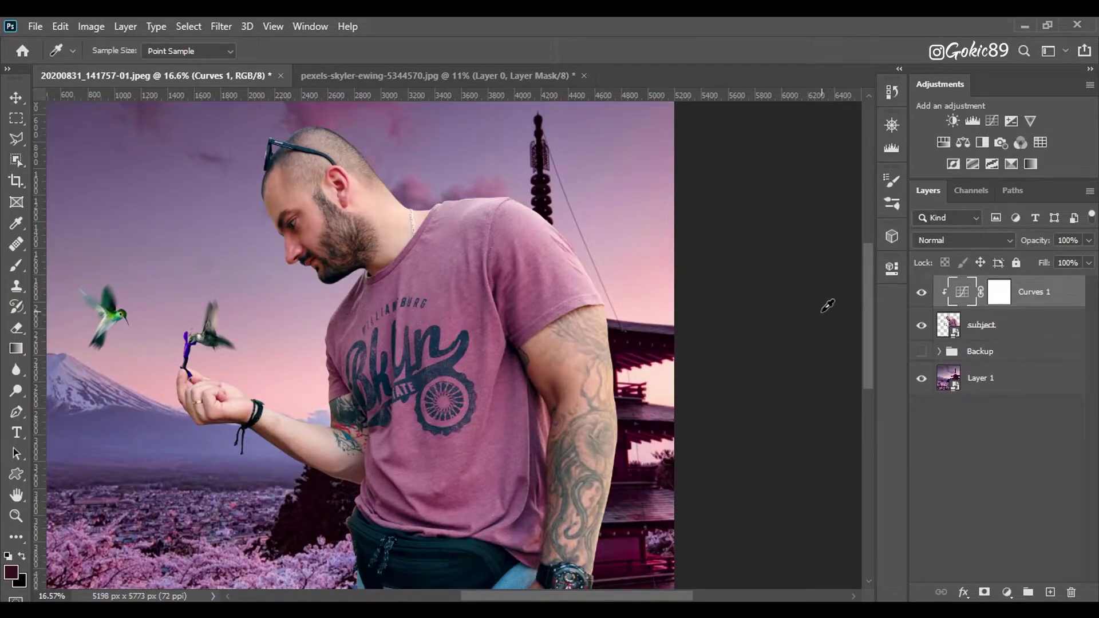
double_click(15, 494)
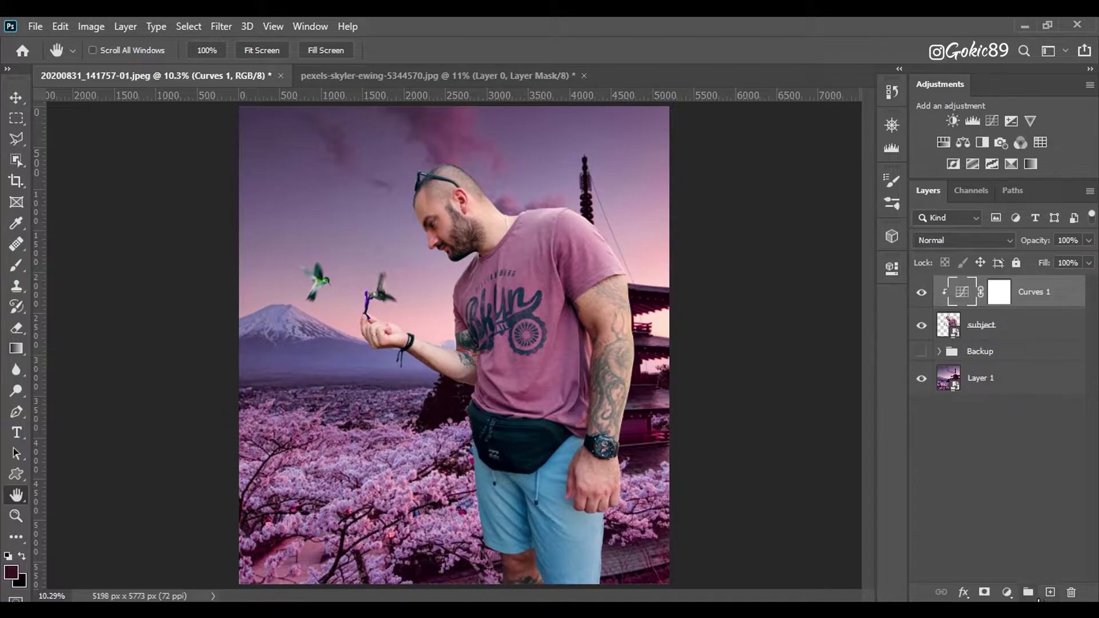
click(1041, 150)
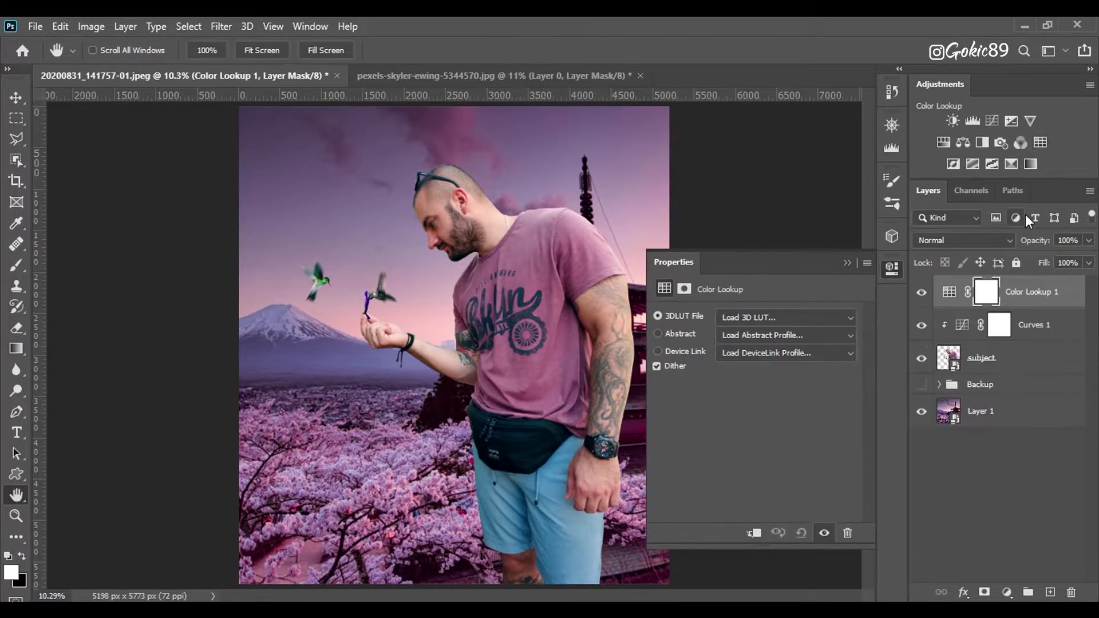
click(784, 313)
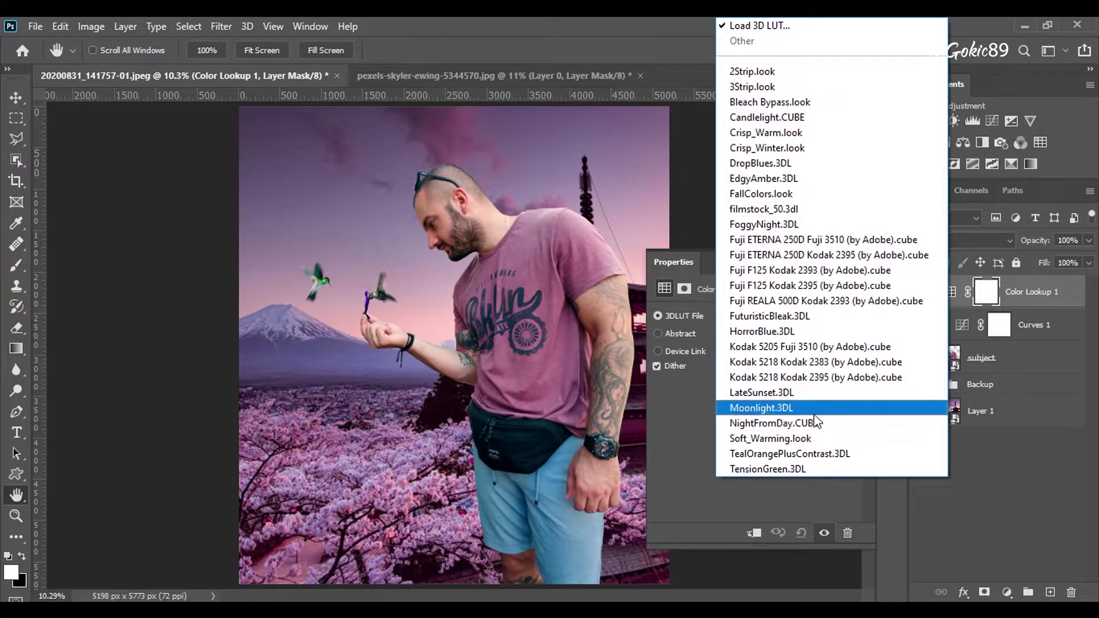
click(763, 392)
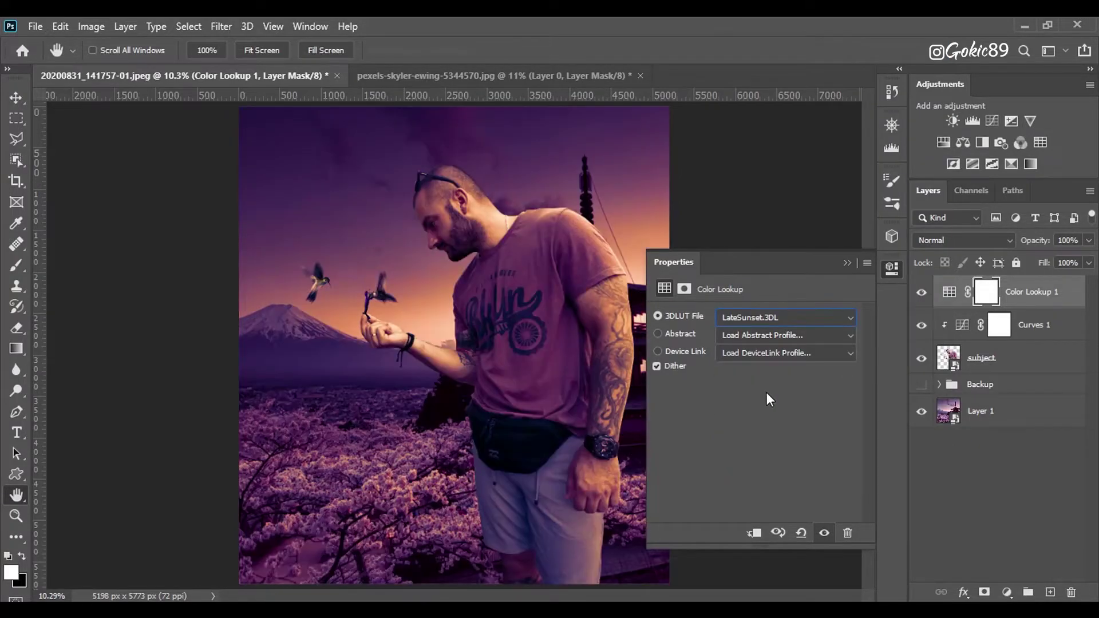
click(847, 263)
- Set the LateSunset Color Lookup layer to Soft Light at 35% opacity and compare the image with and without it
click(978, 239)
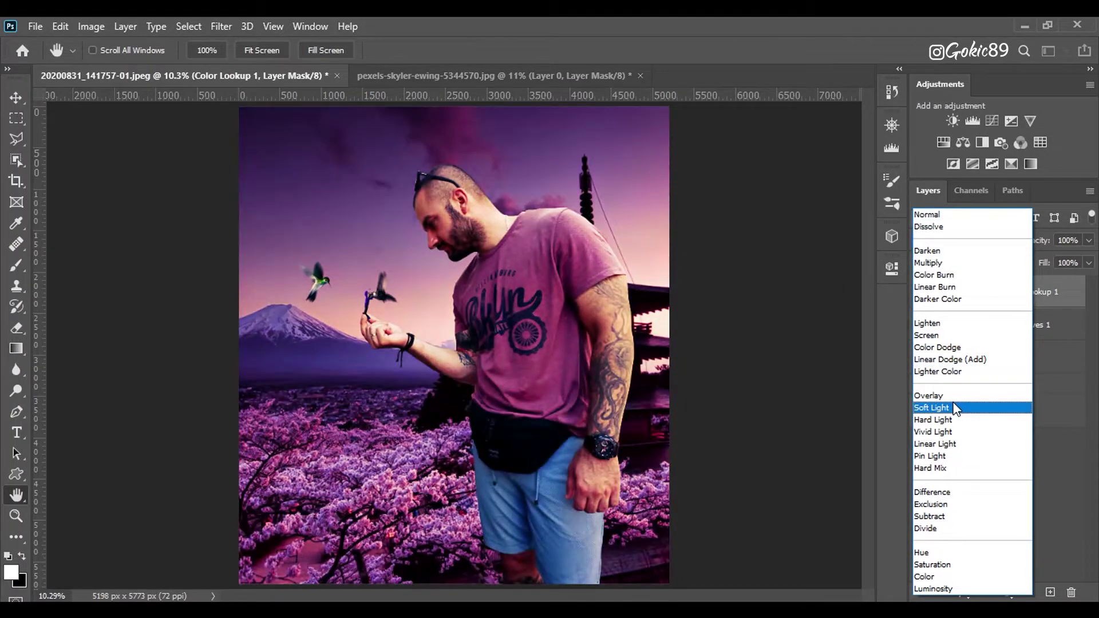
click(952, 408)
click(1040, 242)
drag(1042, 245, 1009, 244)
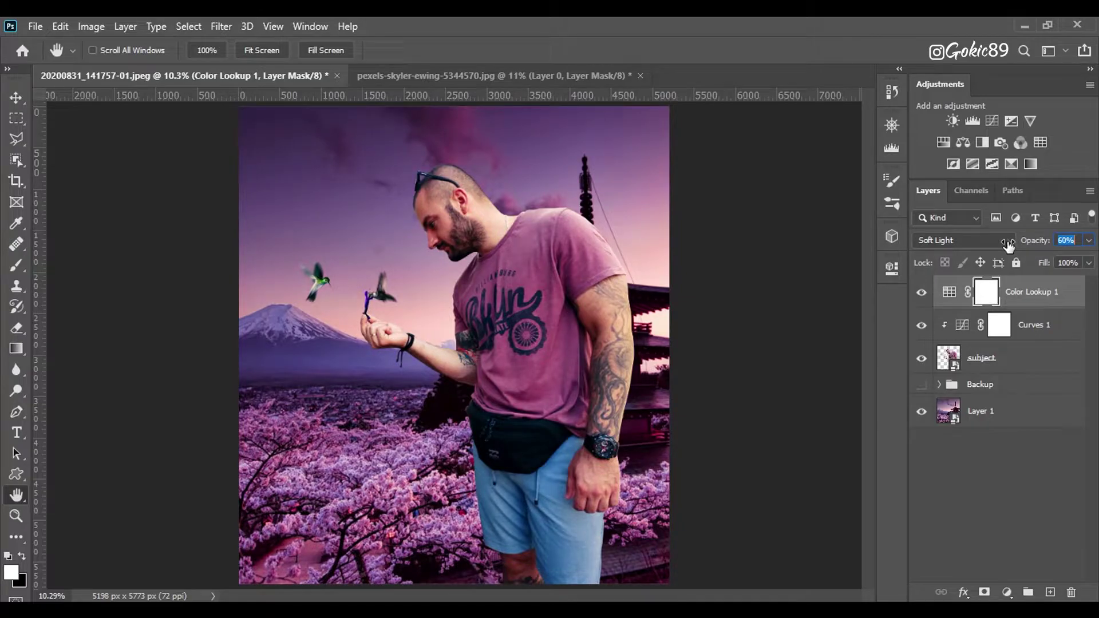
drag(1009, 245, 988, 243)
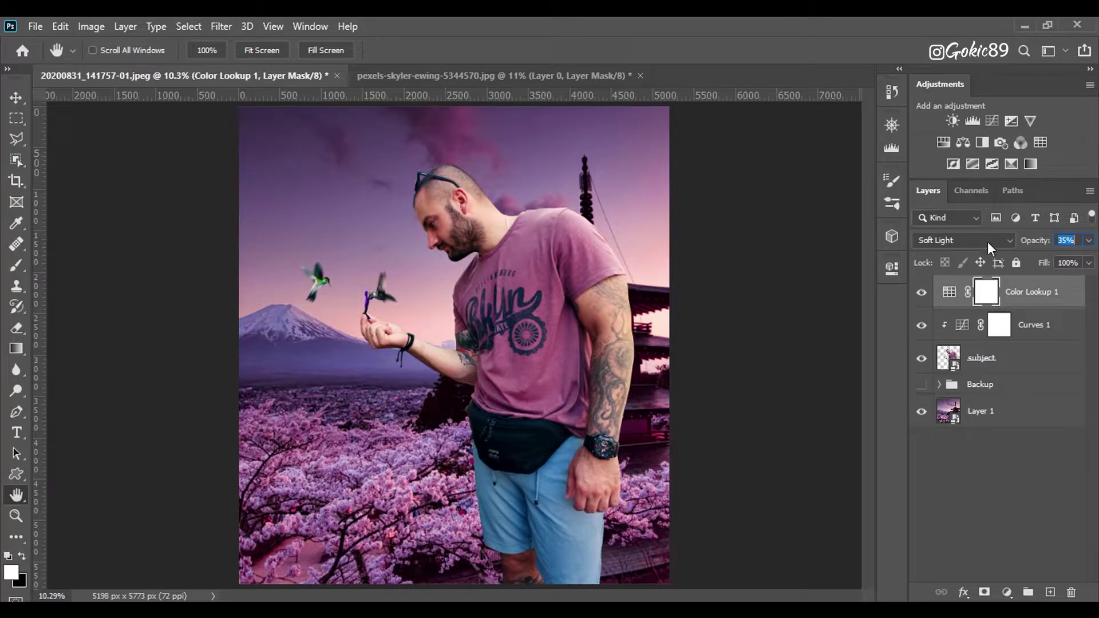
click(921, 293)
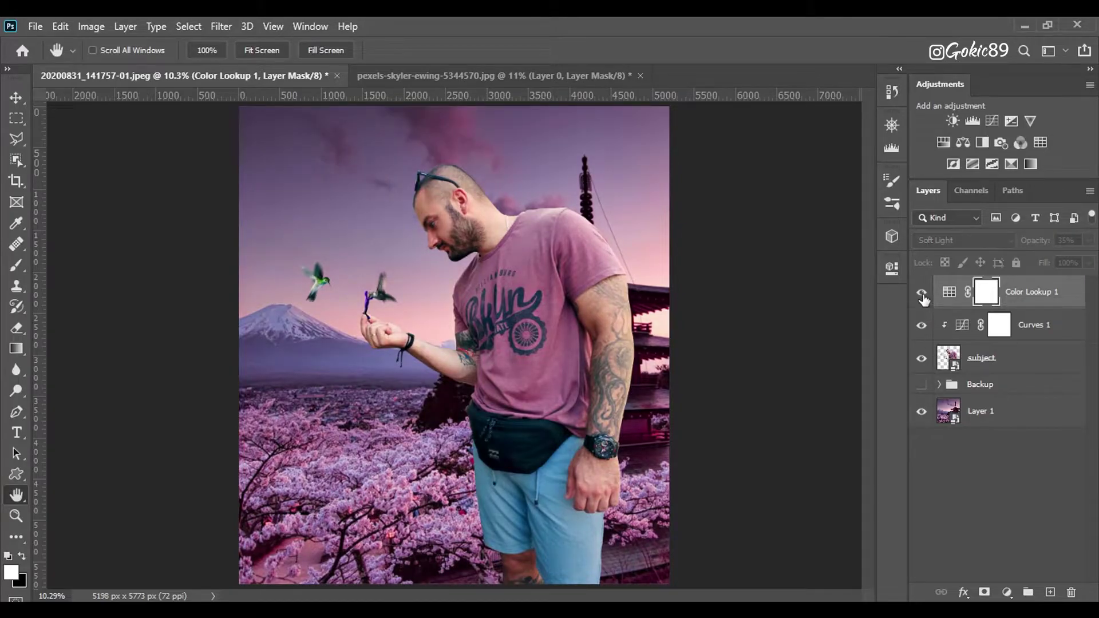
click(922, 293)
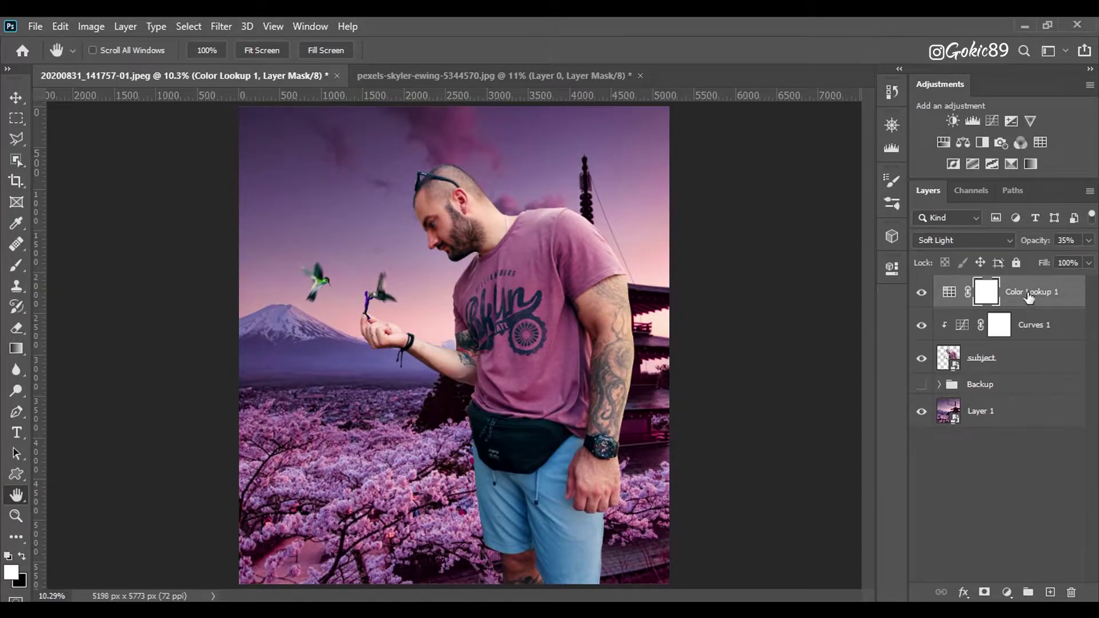
- Add a second Color Lookup adjustment on top and load the Crisp_Warm.look 3D LUT
click(1042, 144)
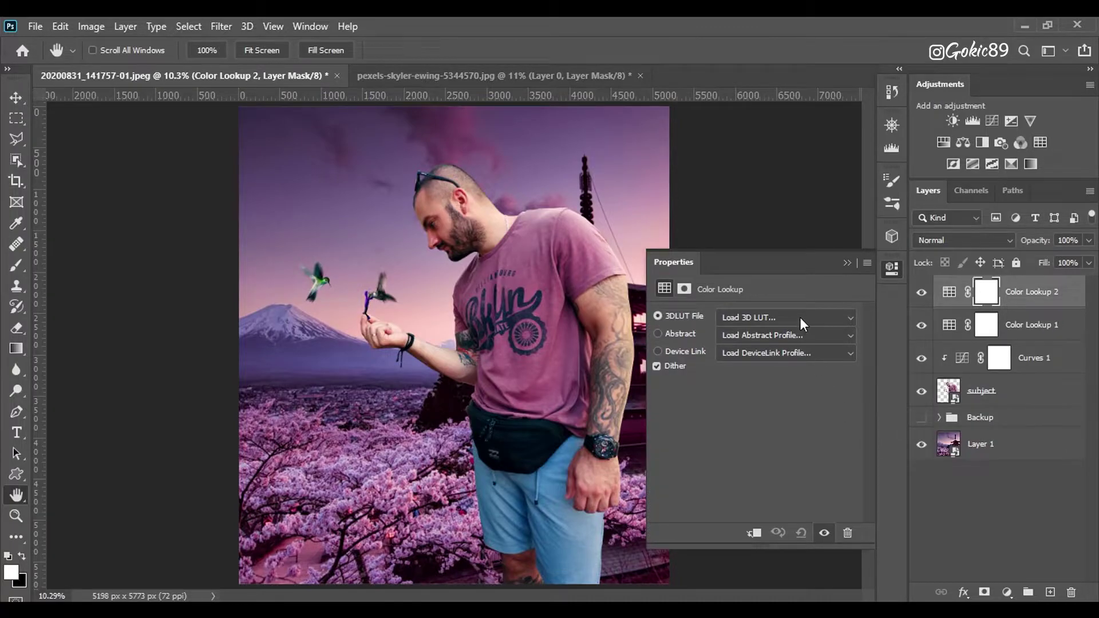
click(799, 318)
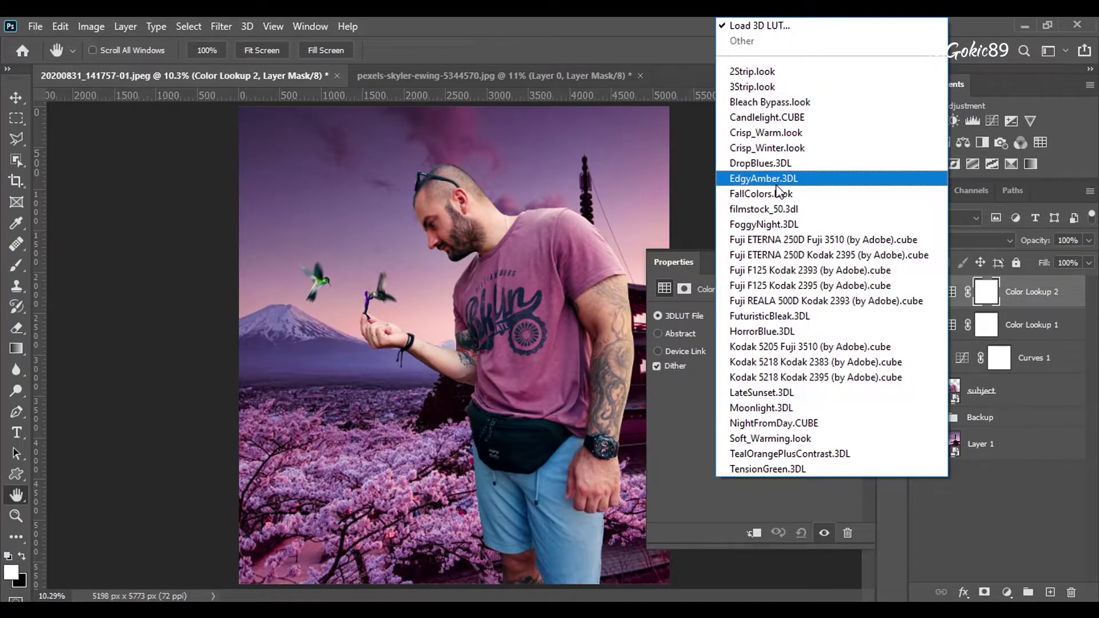
click(770, 133)
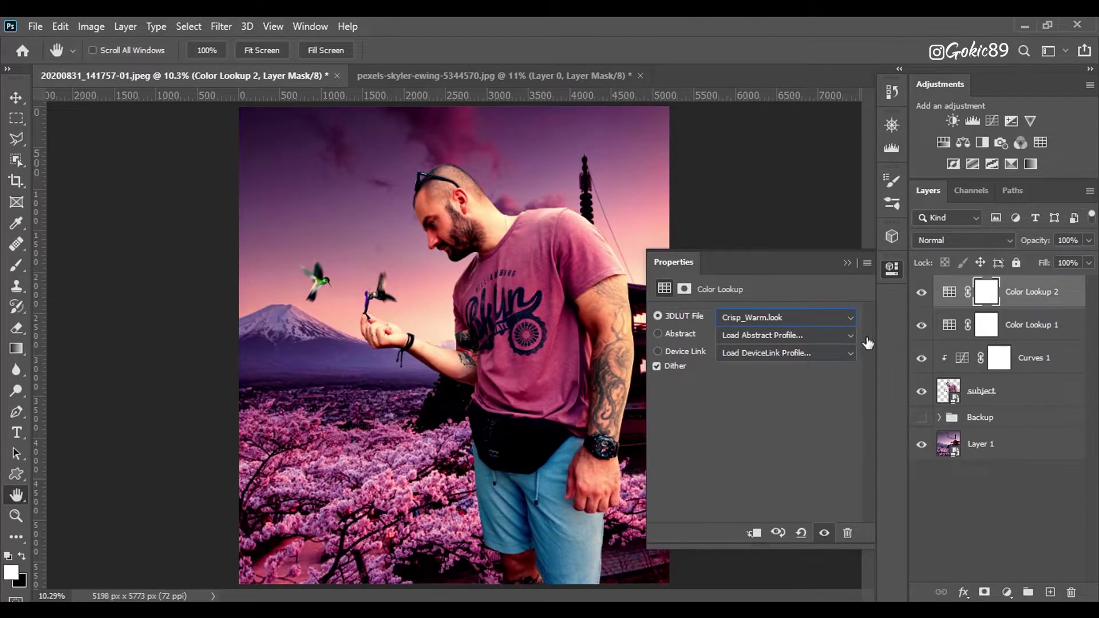
click(846, 263)
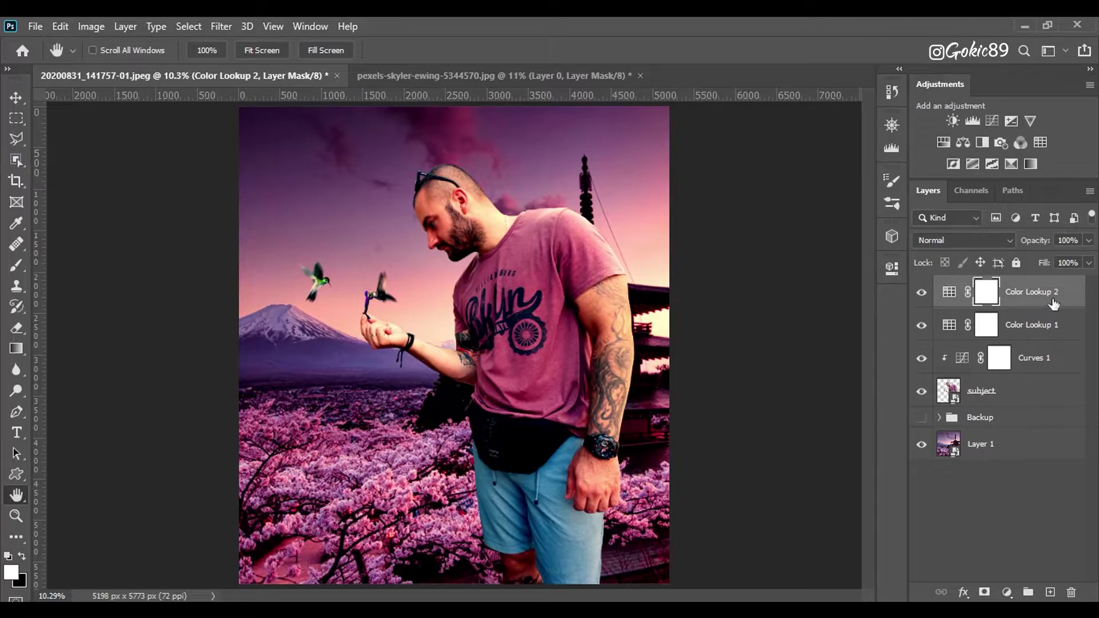
- In the Crisp_Warm Color Lookup layer's blending options, raise the Blend If underlying-layer black value to 34
key(ctrl+2)
double_click(1042, 309)
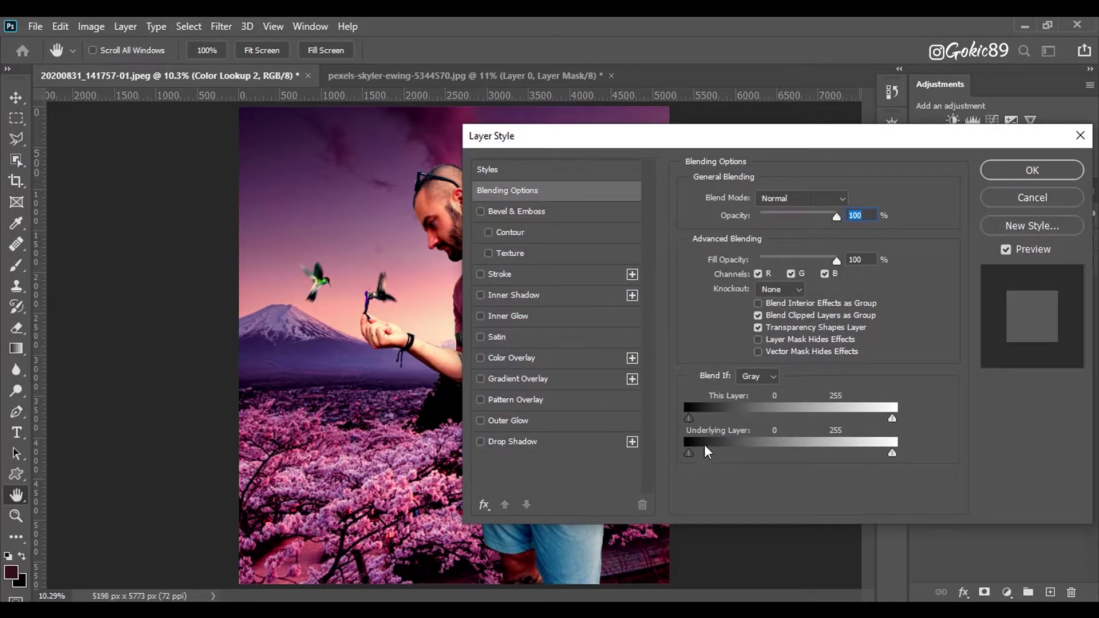
drag(690, 454, 712, 455)
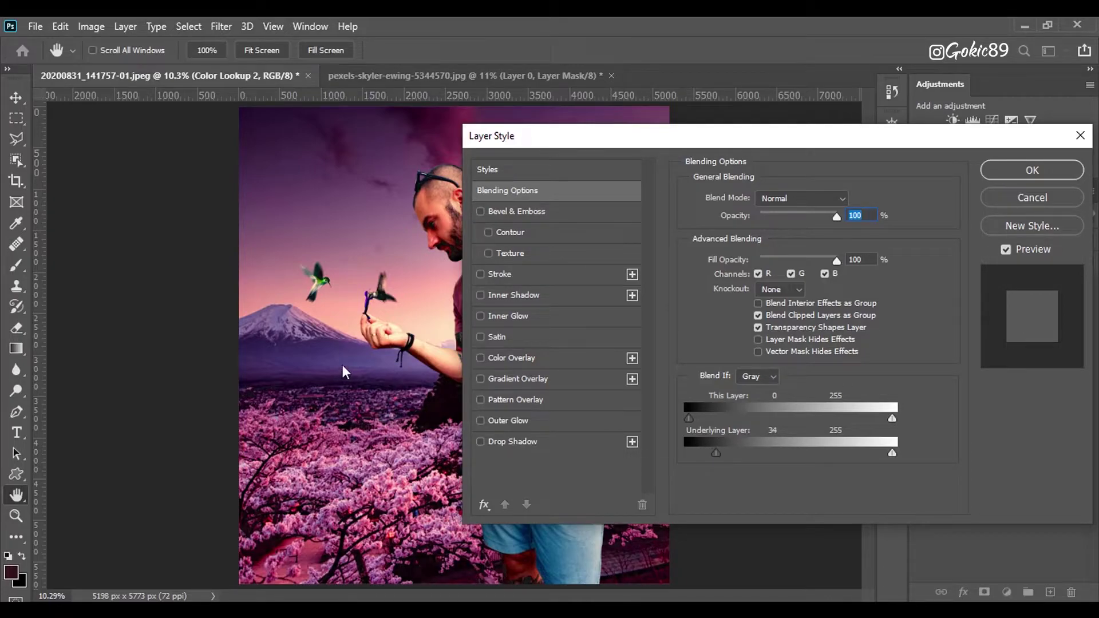
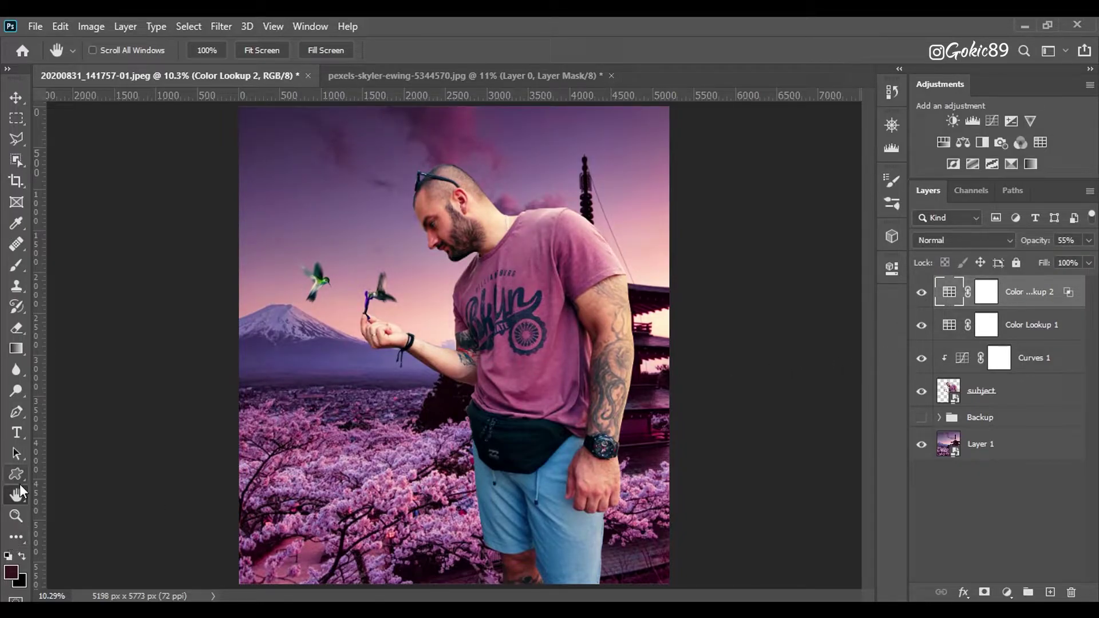
- Duplicate the background Layer 1 and start a Tilt-Shift blur on the copy
scroll(344, 418, down, 1)
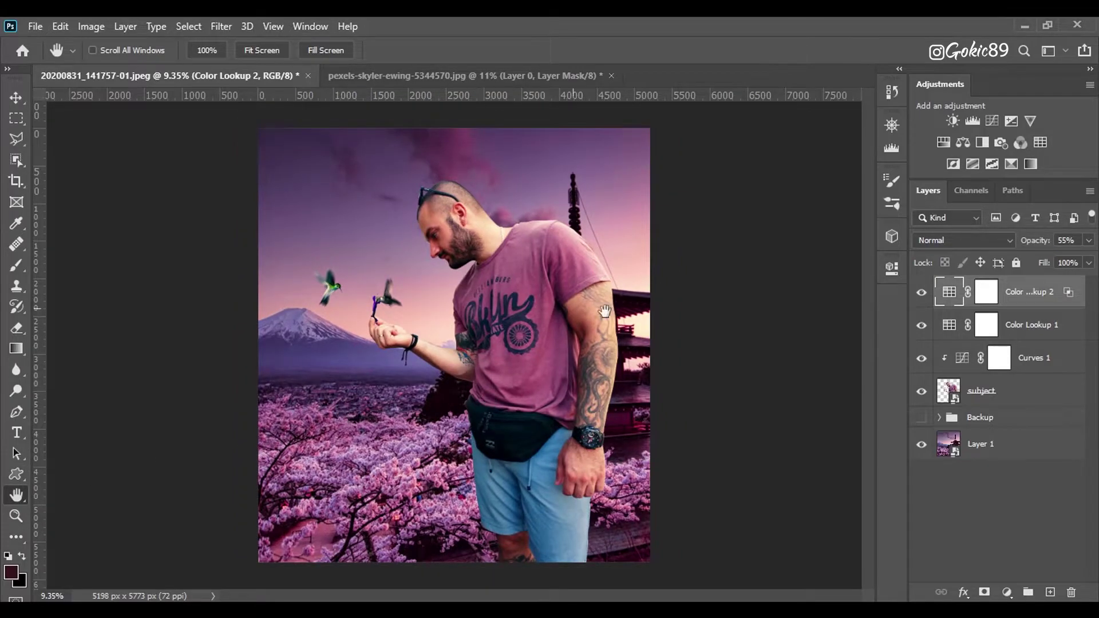
click(971, 450)
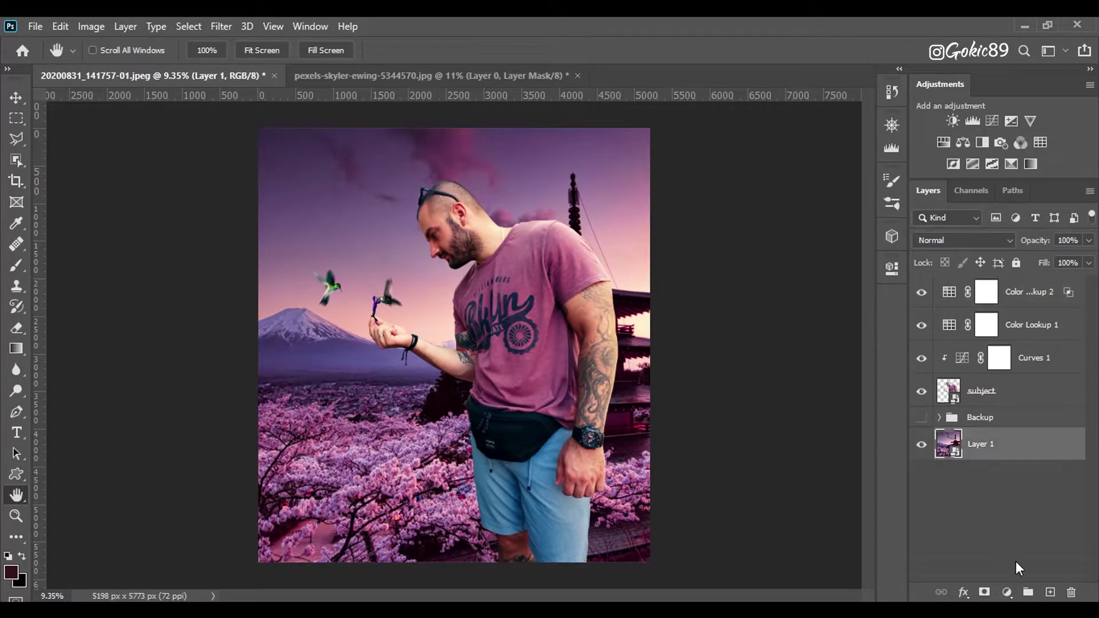
key(ctrl+j)
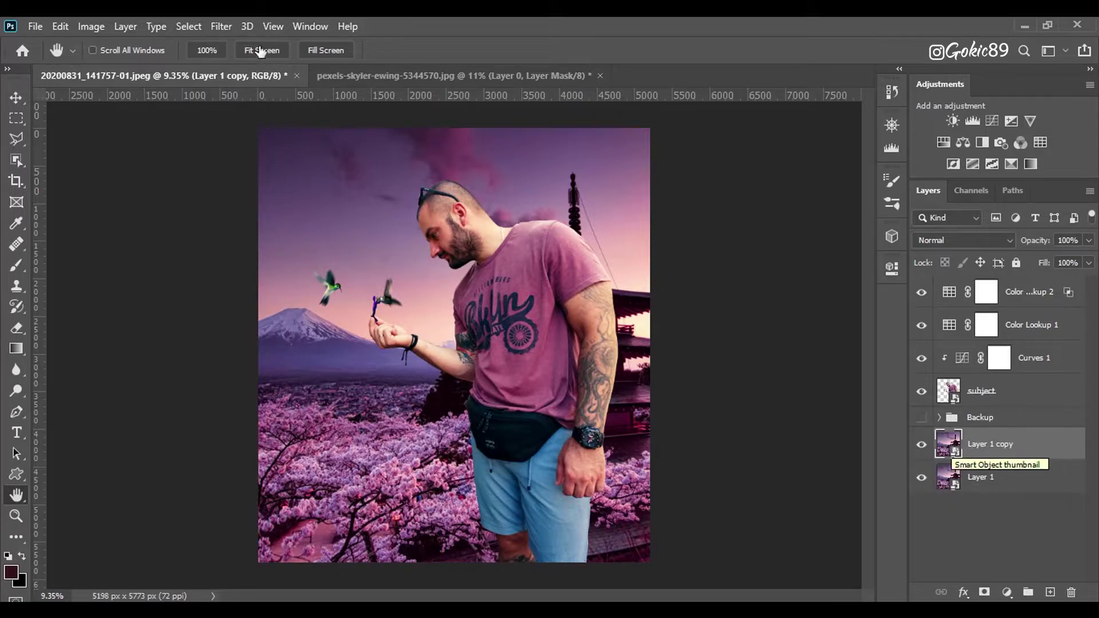
click(222, 27)
mouse_move(255, 224)
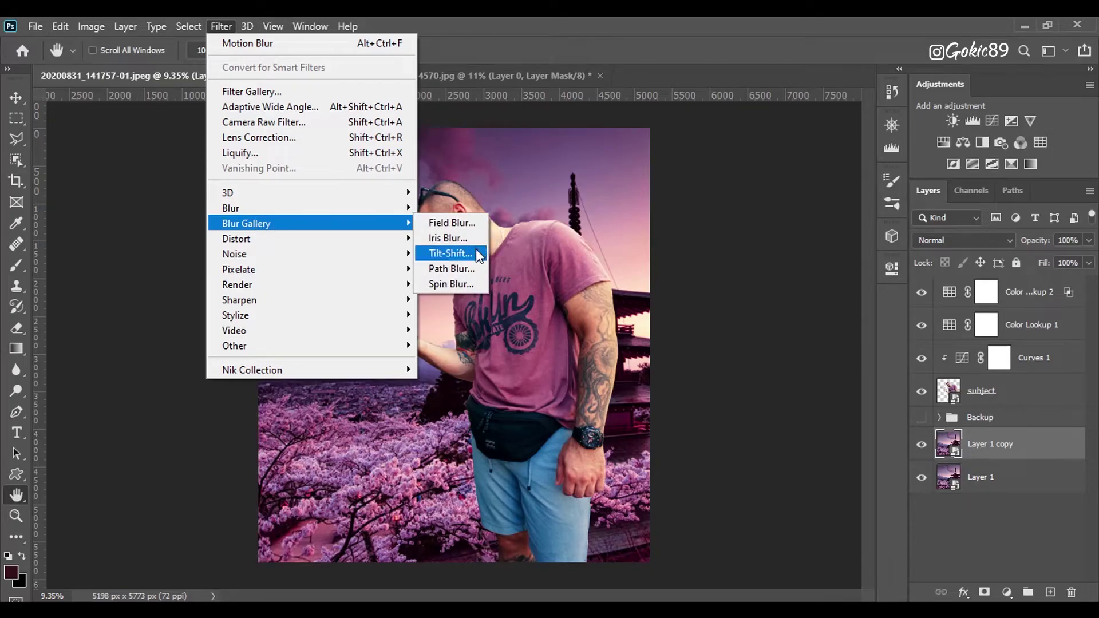
click(451, 254)
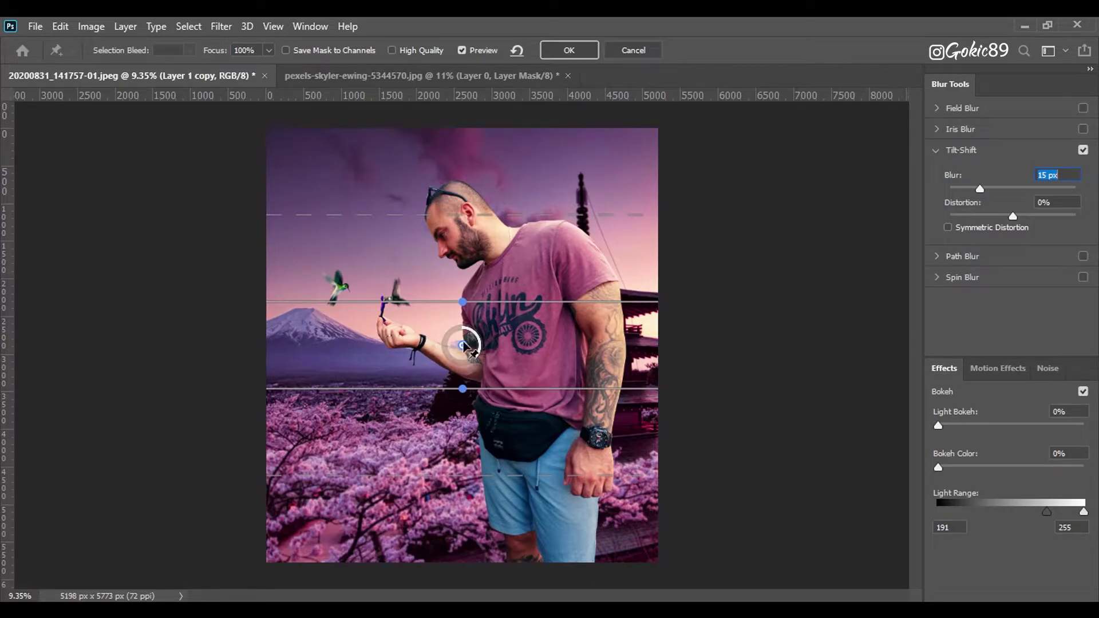
- Move the Tilt-Shift center below the image and extend its upper blur transition boundary to the man's waist bag
drag(464, 345, 460, 395)
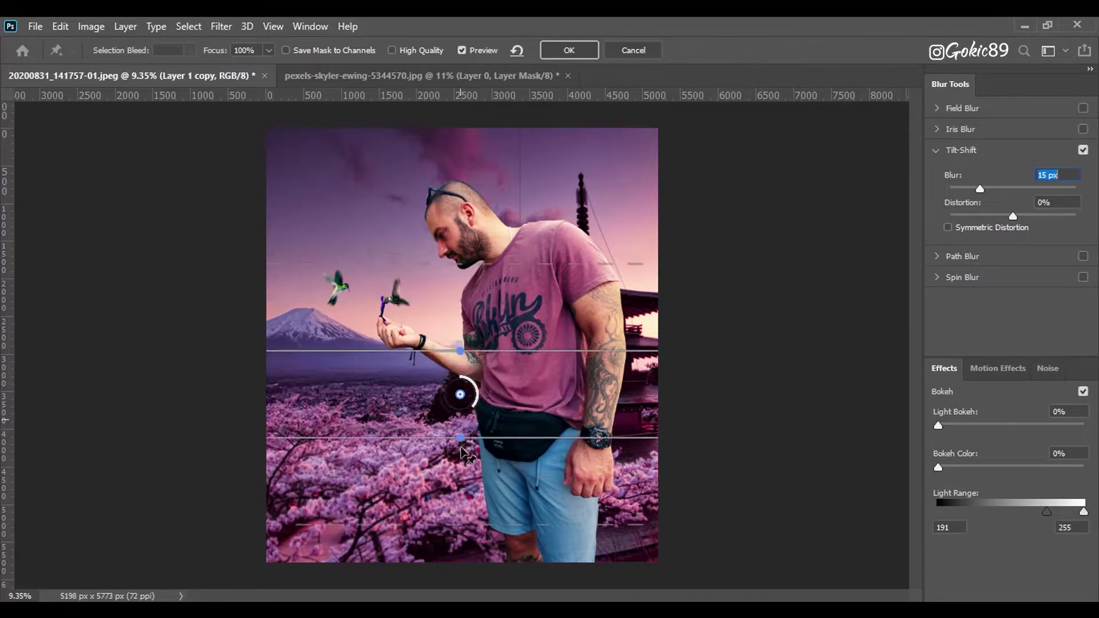
drag(463, 451, 461, 565)
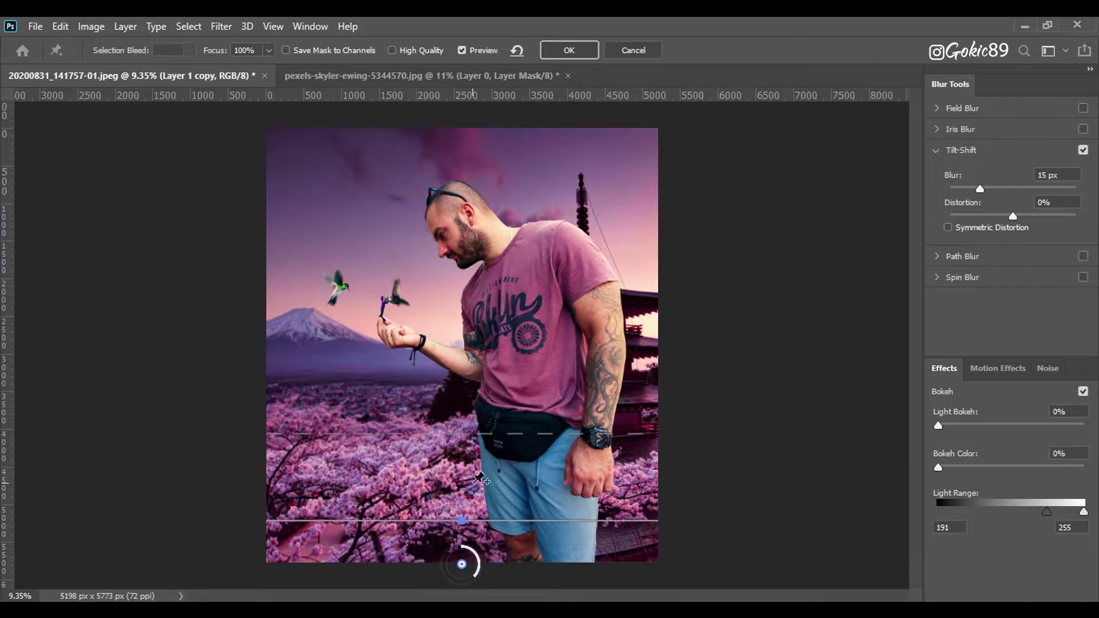
scroll(478, 481, down, 4)
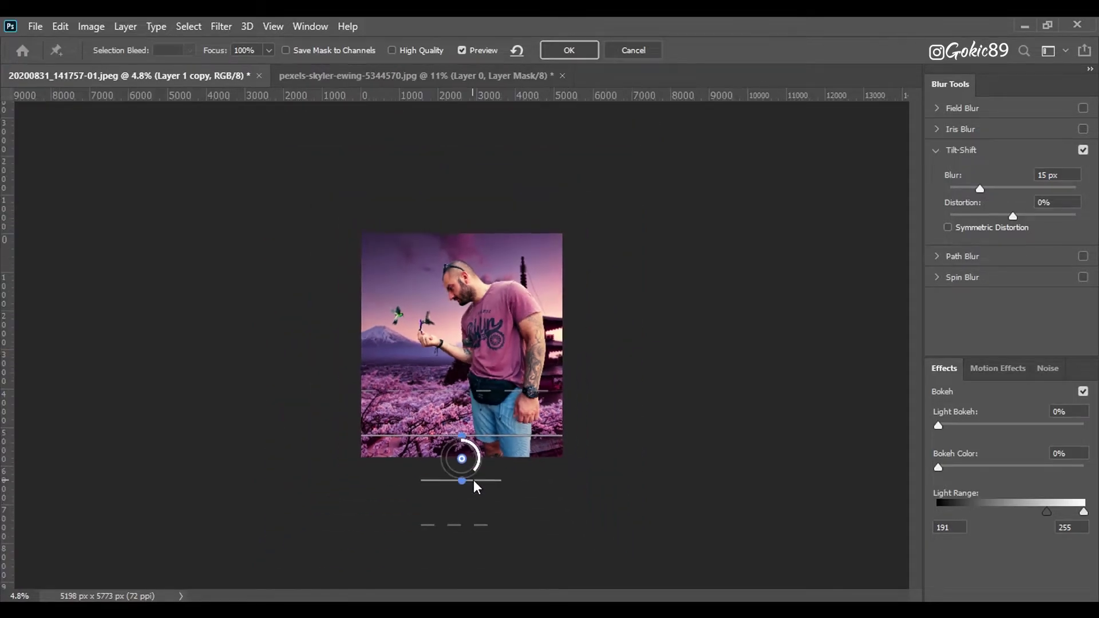
drag(462, 466, 460, 524)
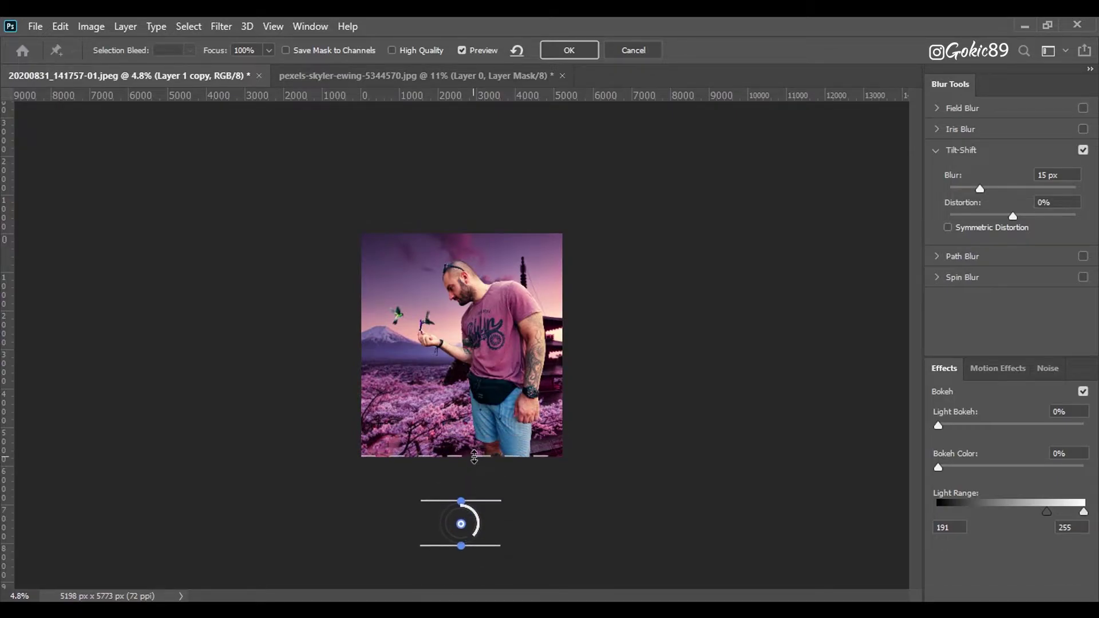
drag(474, 456, 471, 394)
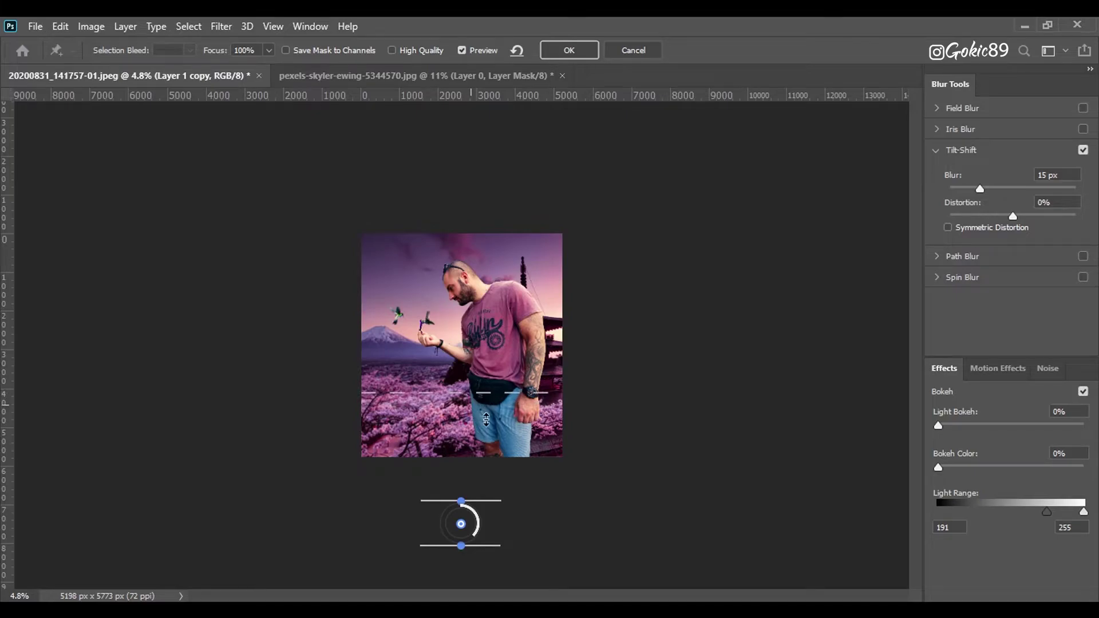
- Set the Tilt-Shift blur to 50 px and apply it to the background copy
drag(981, 189, 1005, 196)
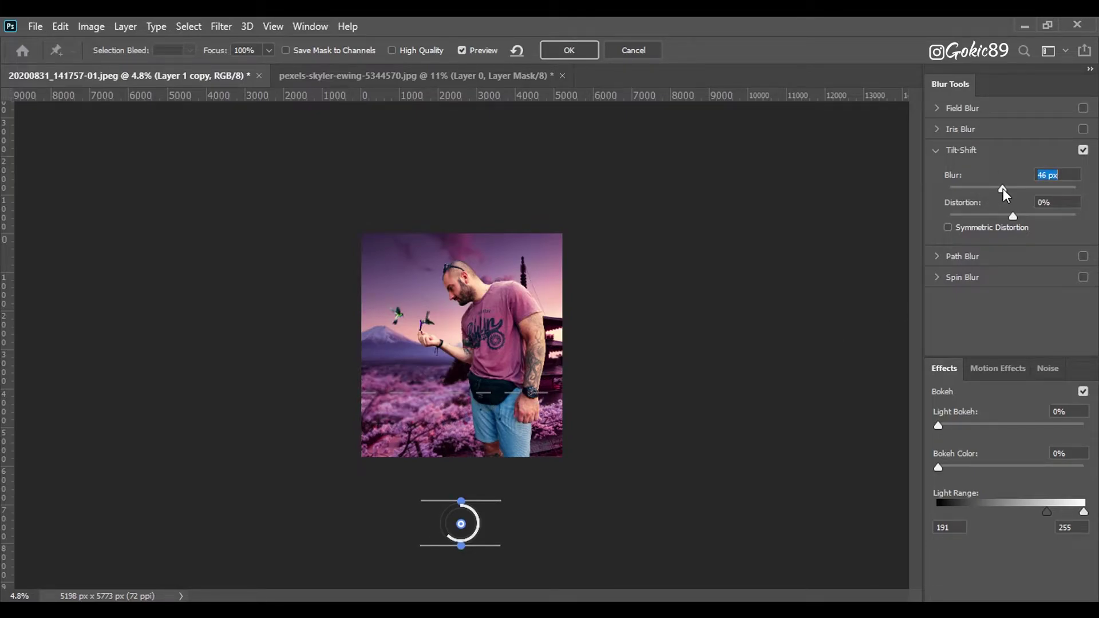
text(50)
key(Return)
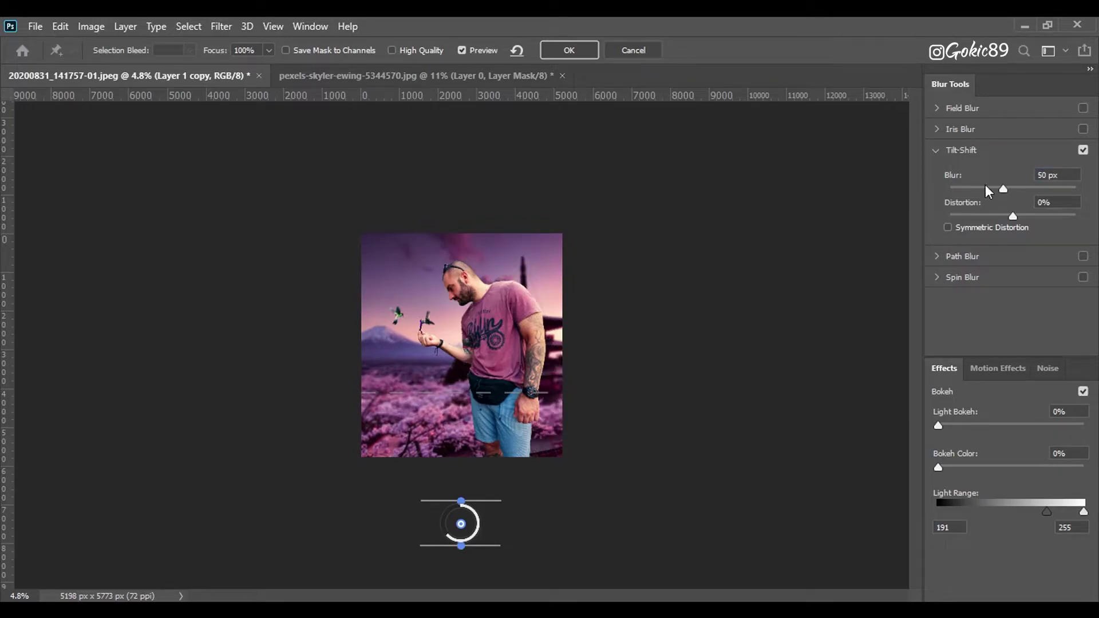
click(573, 52)
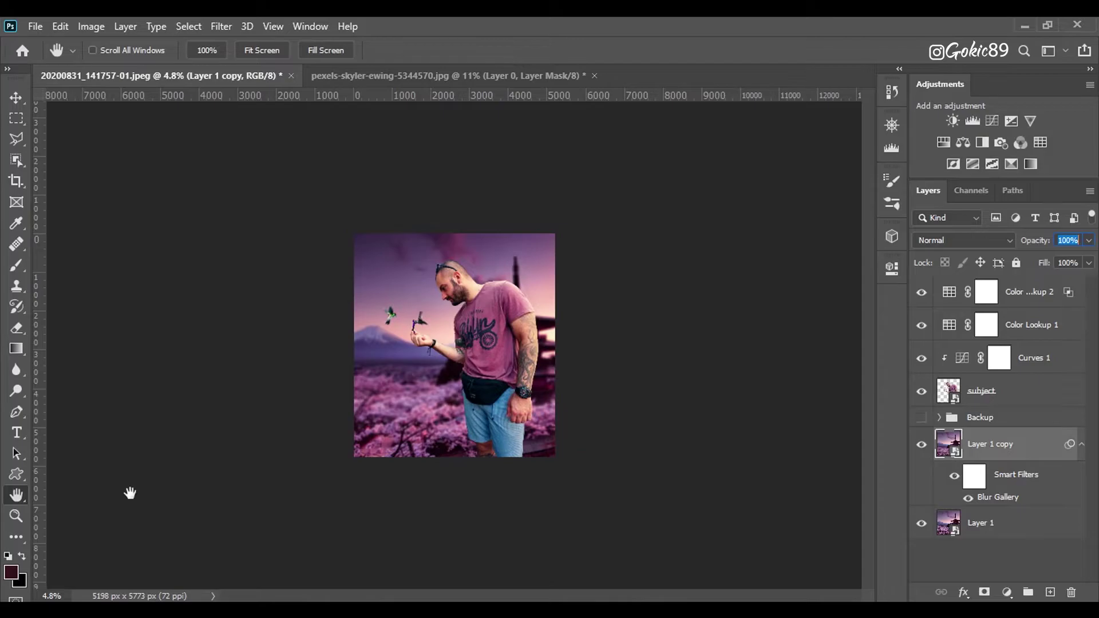
- Select the subject layer containing the man and hummingbirds
key(ctrl+0)
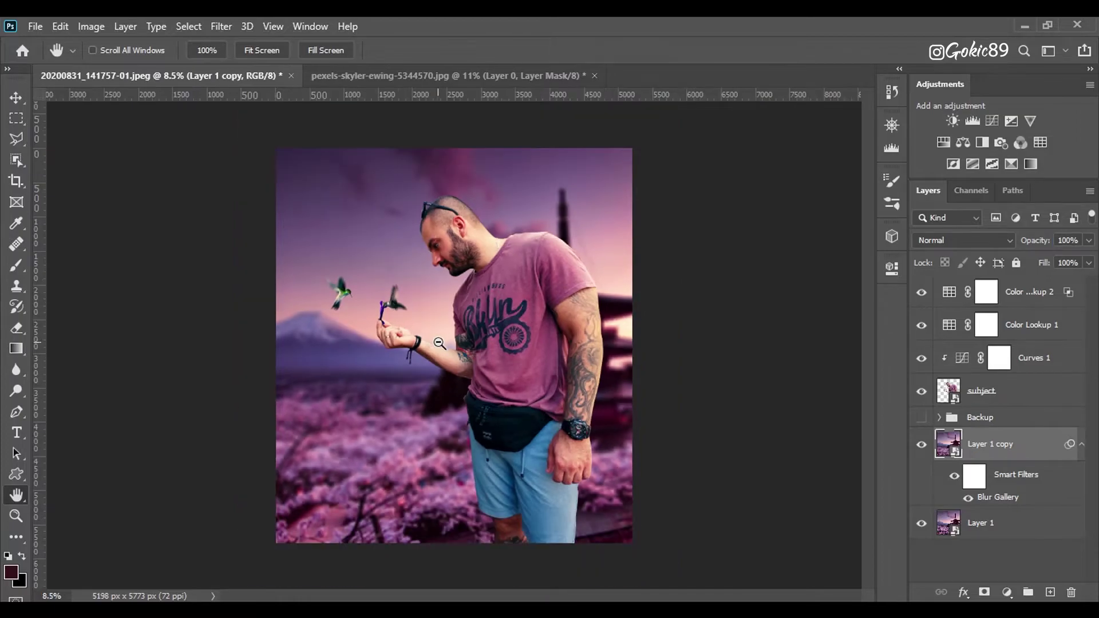
scroll(439, 343, down, 1)
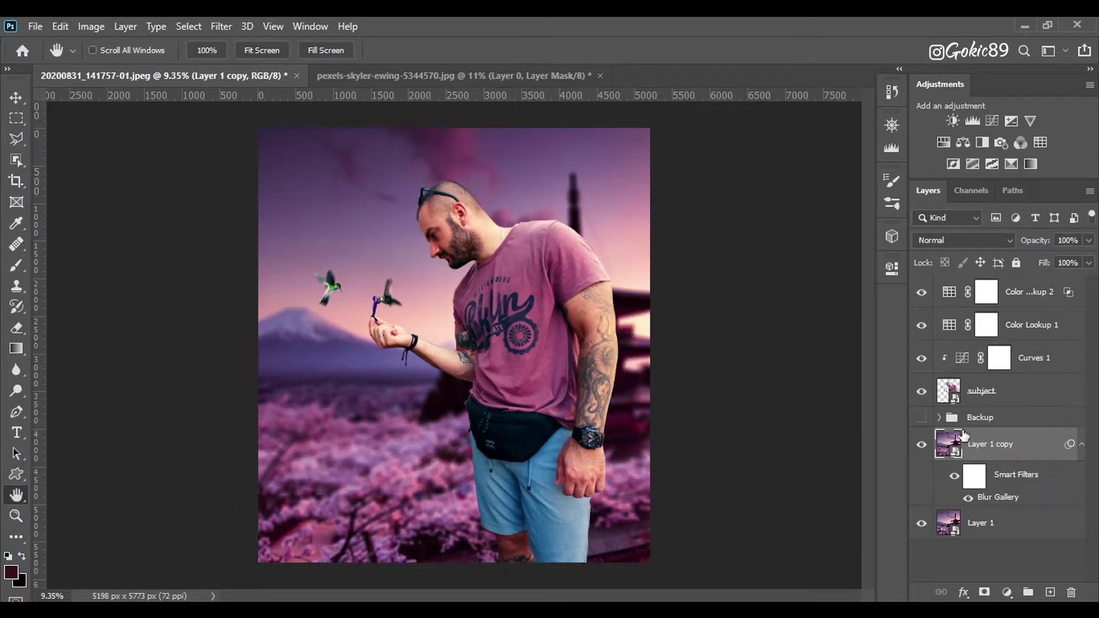
click(949, 394)
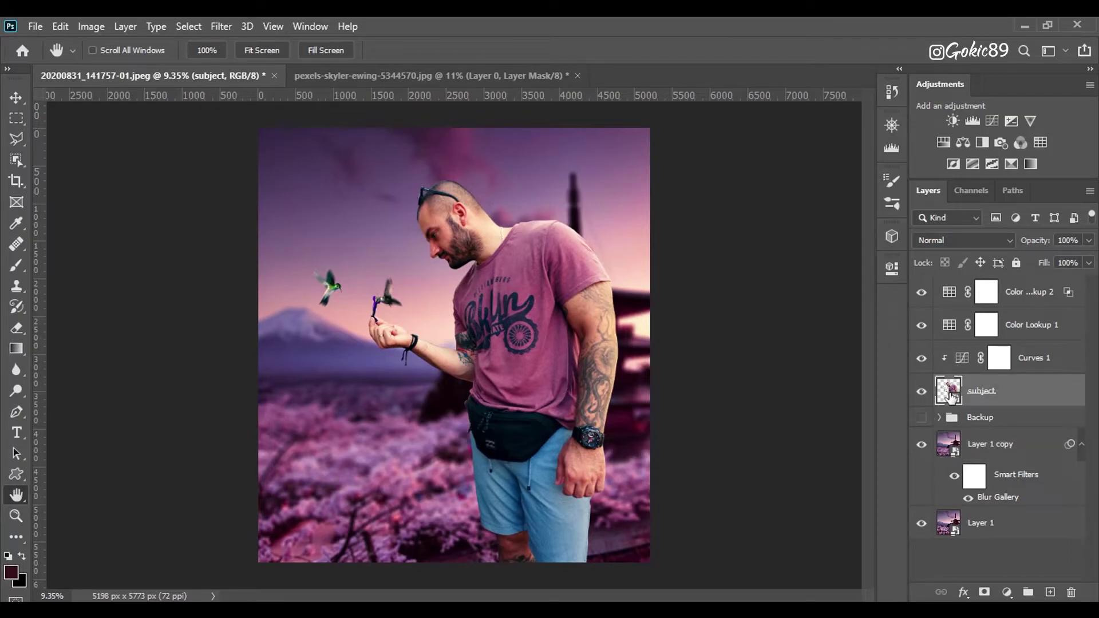
click(217, 26)
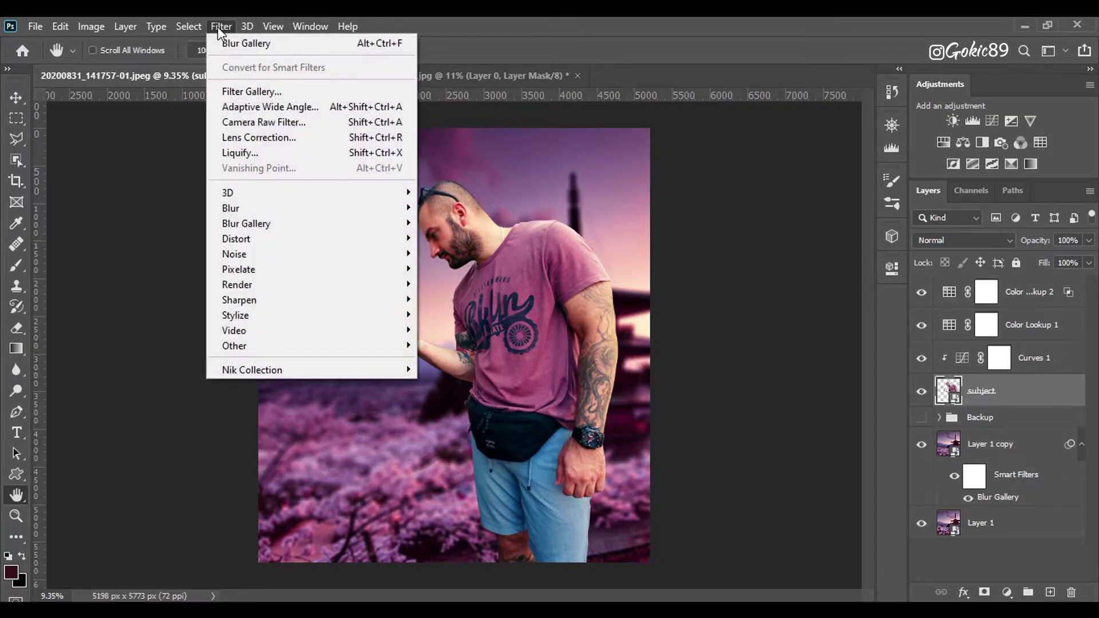
mouse_move(253, 214)
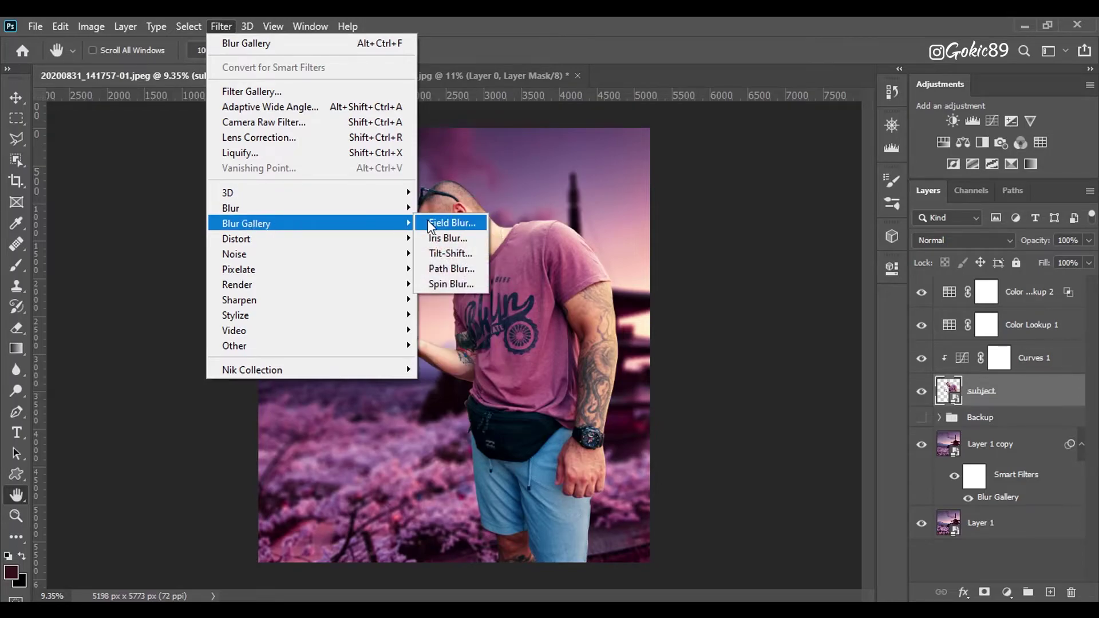
click(446, 270)
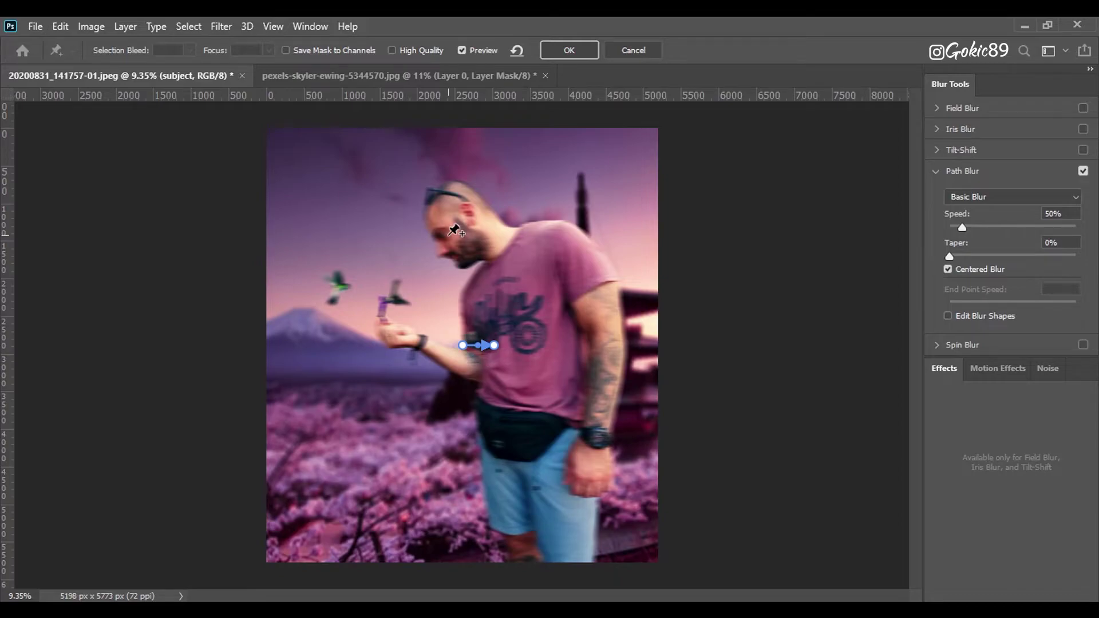
click(449, 235)
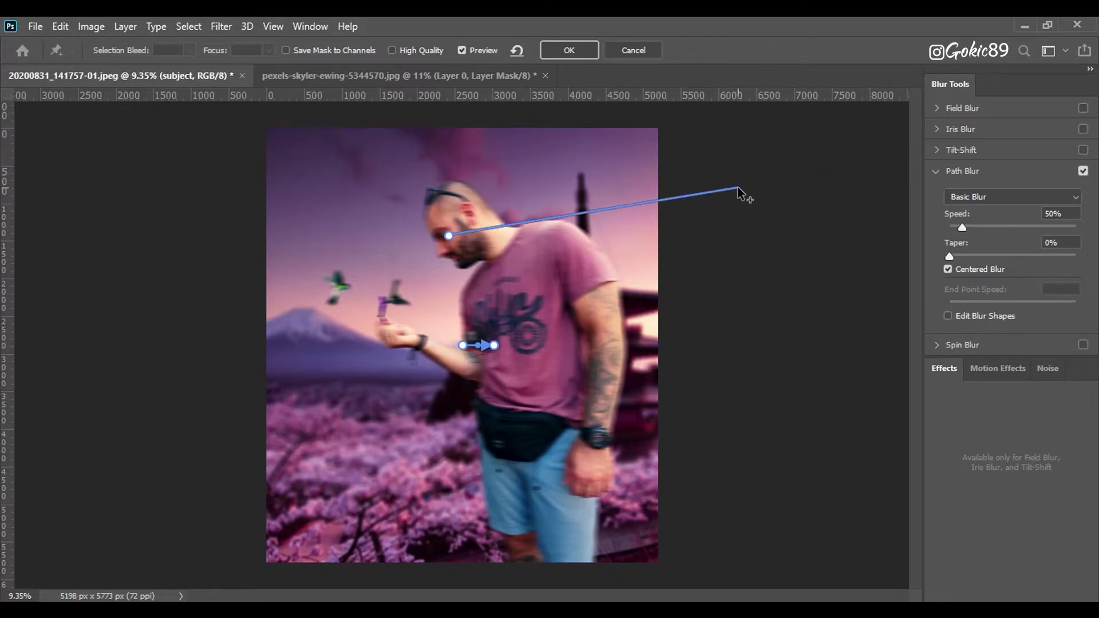
click(647, 51)
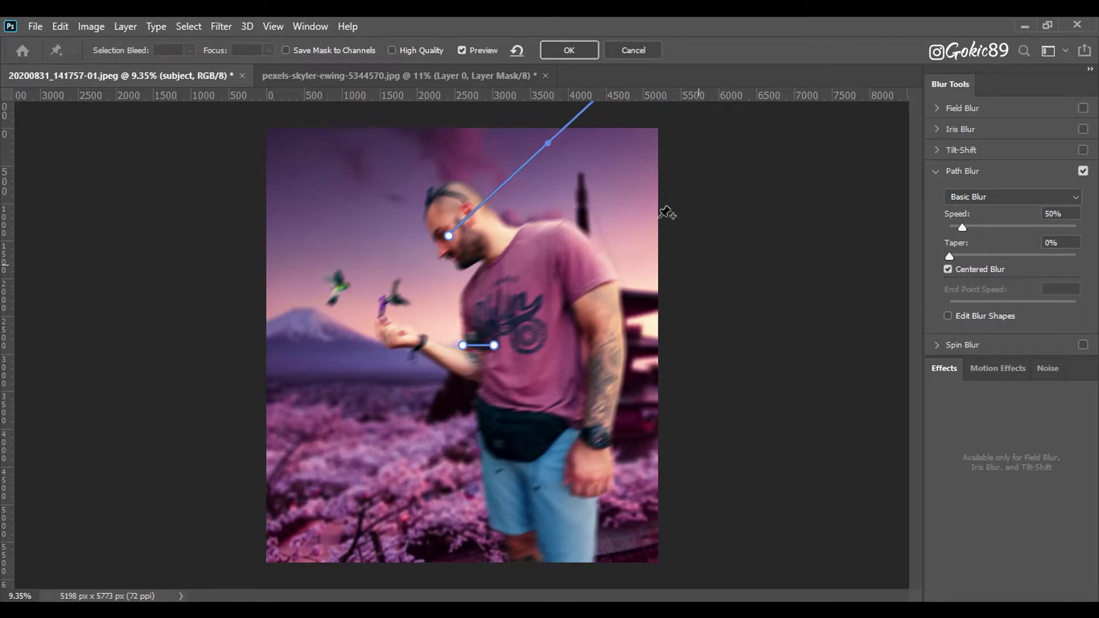
click(634, 49)
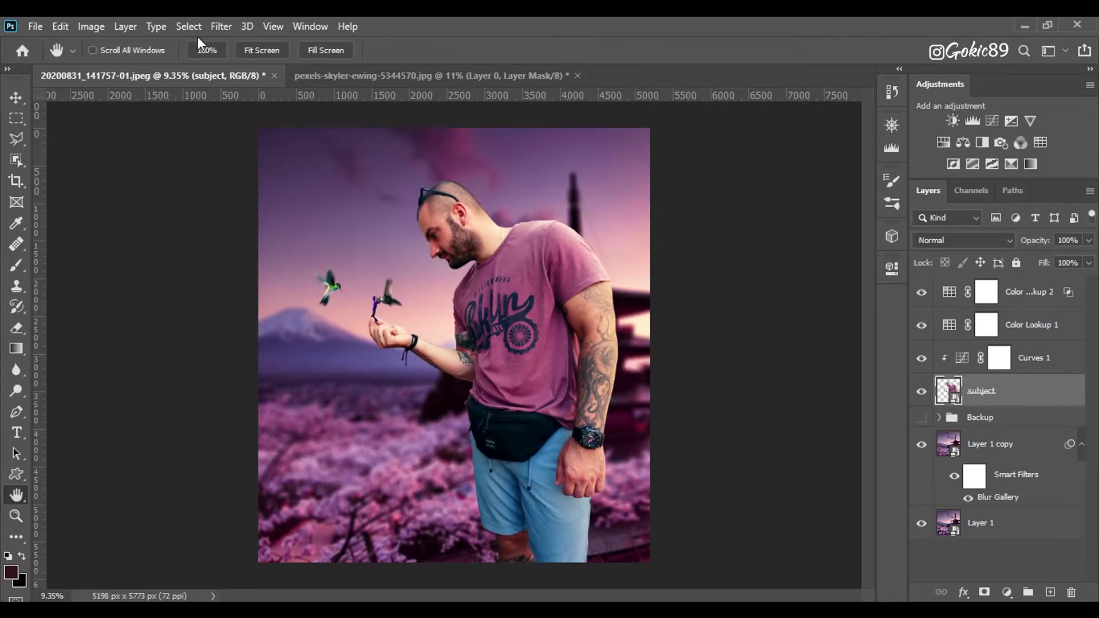
- Start a Field Blur on the subject layer and place 0 px blur pins on the man's face and raised hand
click(216, 27)
mouse_move(266, 223)
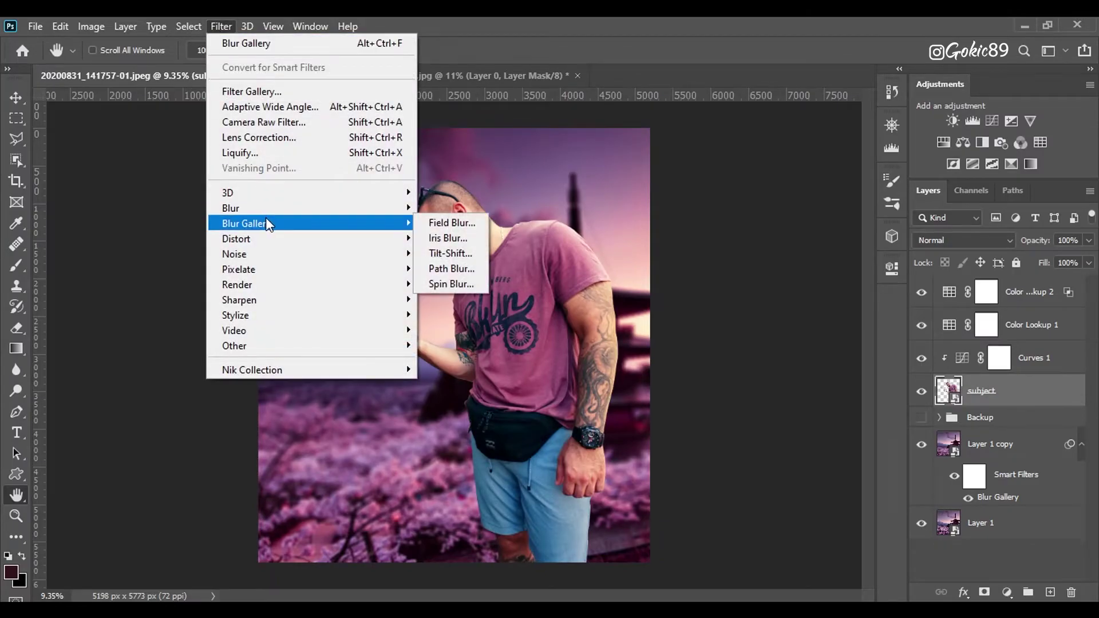
click(448, 222)
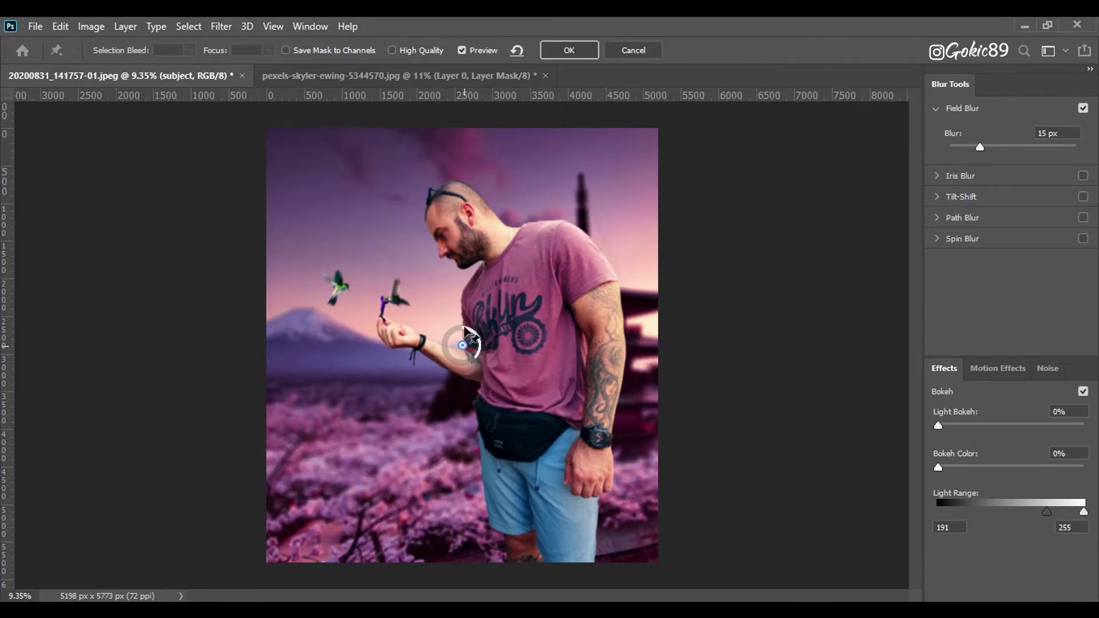
drag(462, 345, 465, 233)
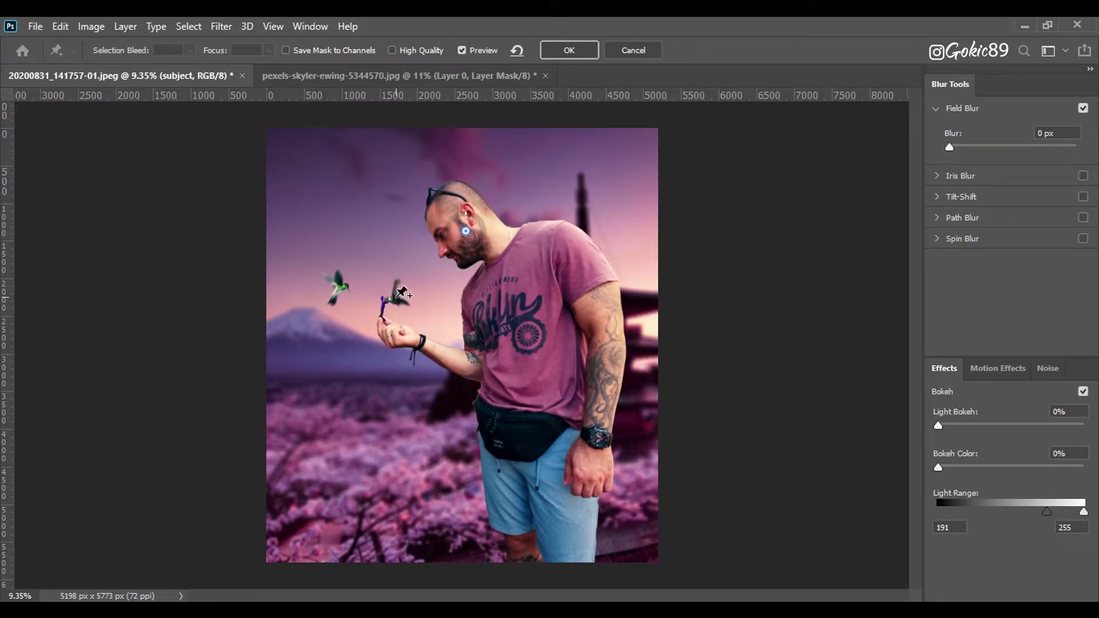
click(397, 333)
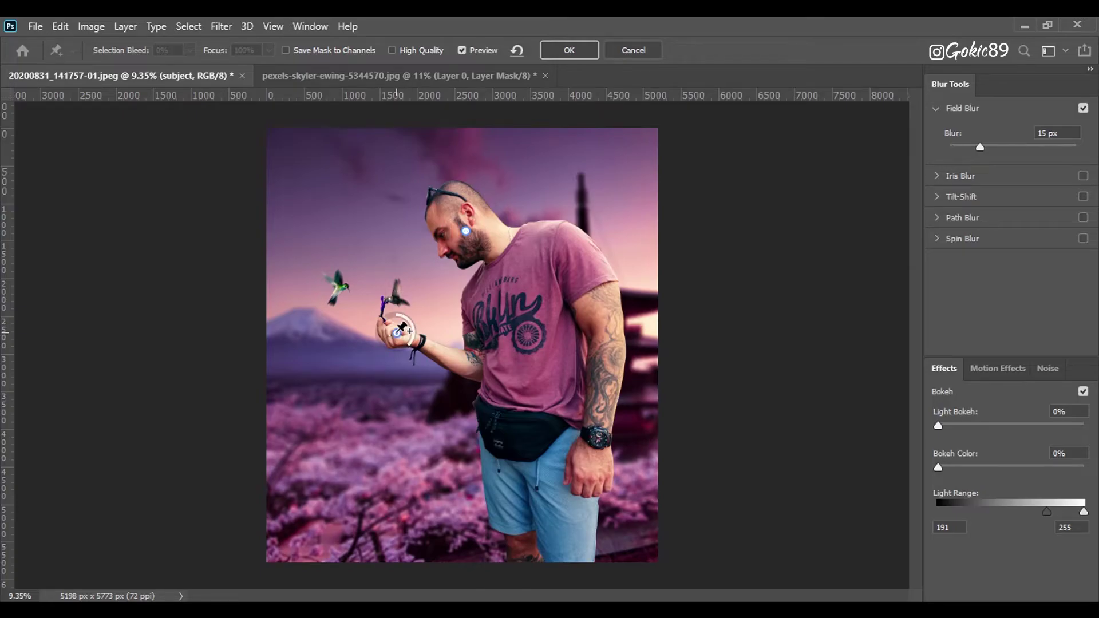
drag(410, 345, 397, 317)
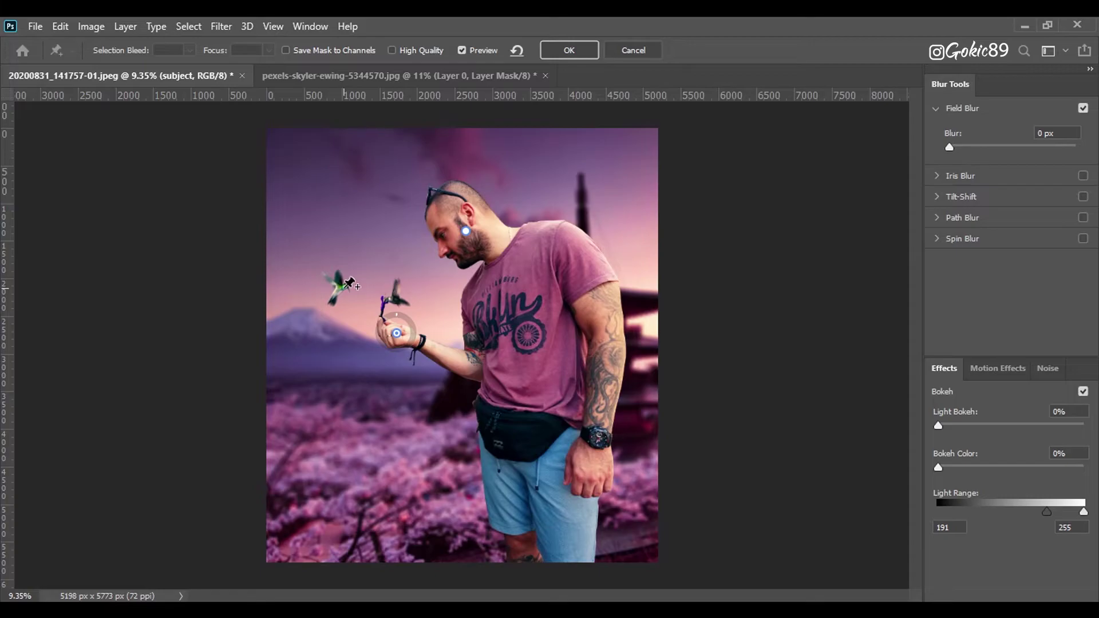
- Add a Field Blur pin on each hummingbird and set the blur of both pins to 0 px
click(349, 286)
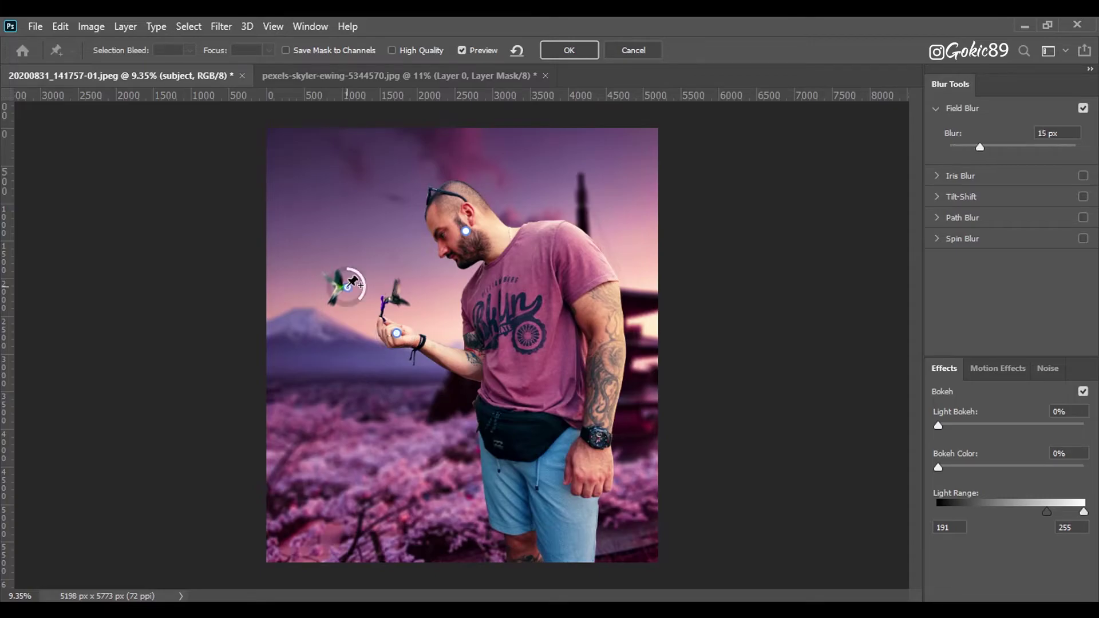
click(392, 296)
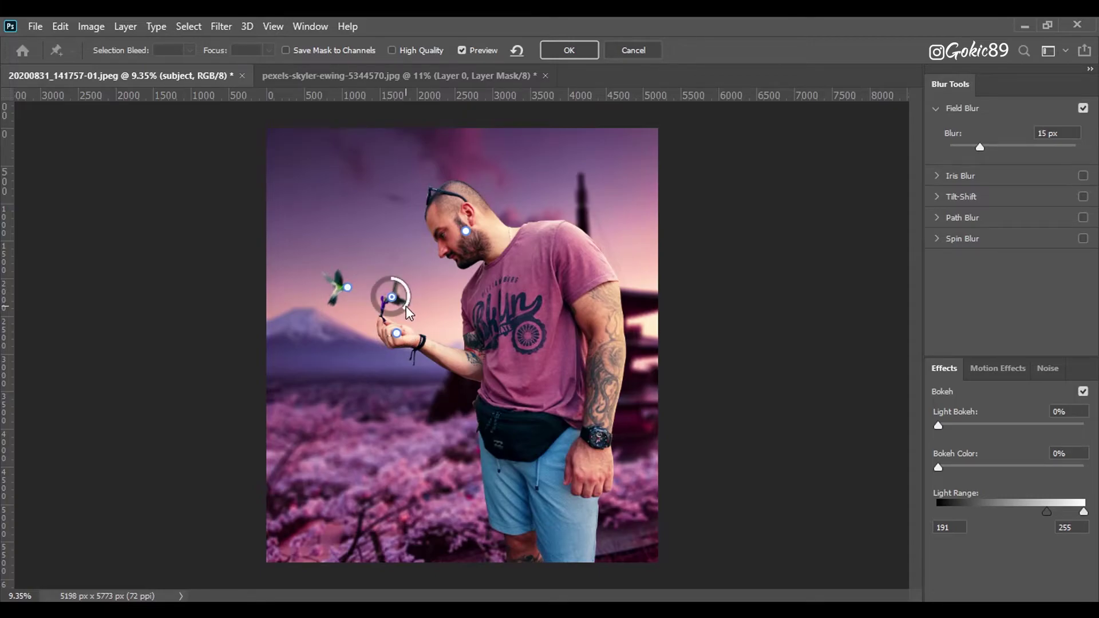
drag(404, 307, 399, 289)
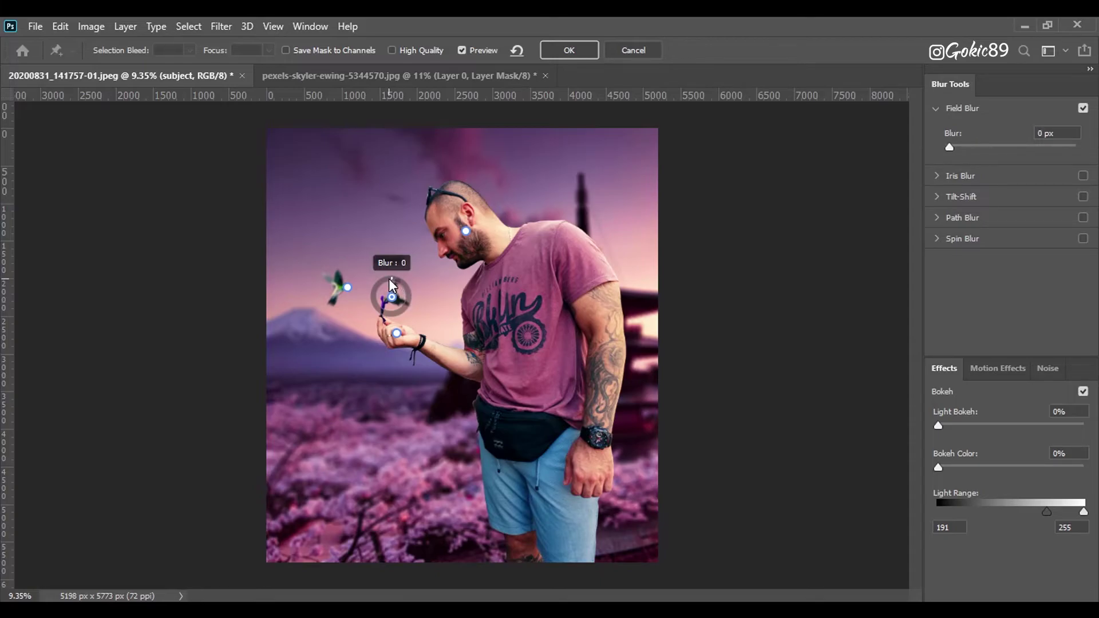
click(348, 287)
drag(362, 301, 343, 267)
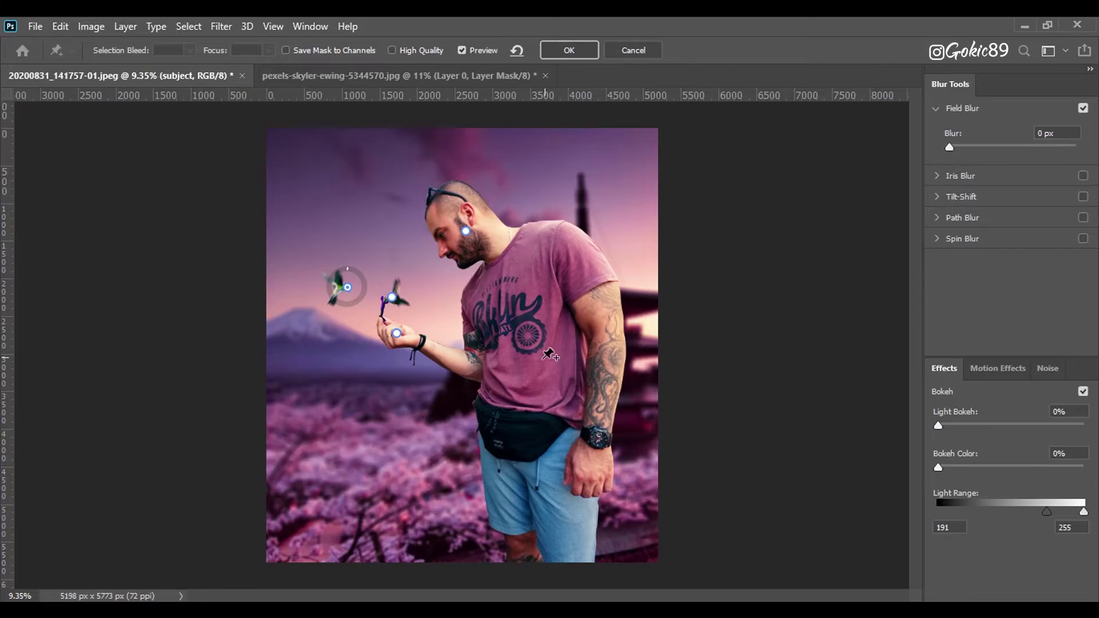
- Add Field Blur pins beside the waist bag, above the shoulder, beside the sleeve and on both sides of the lower legs
click(449, 425)
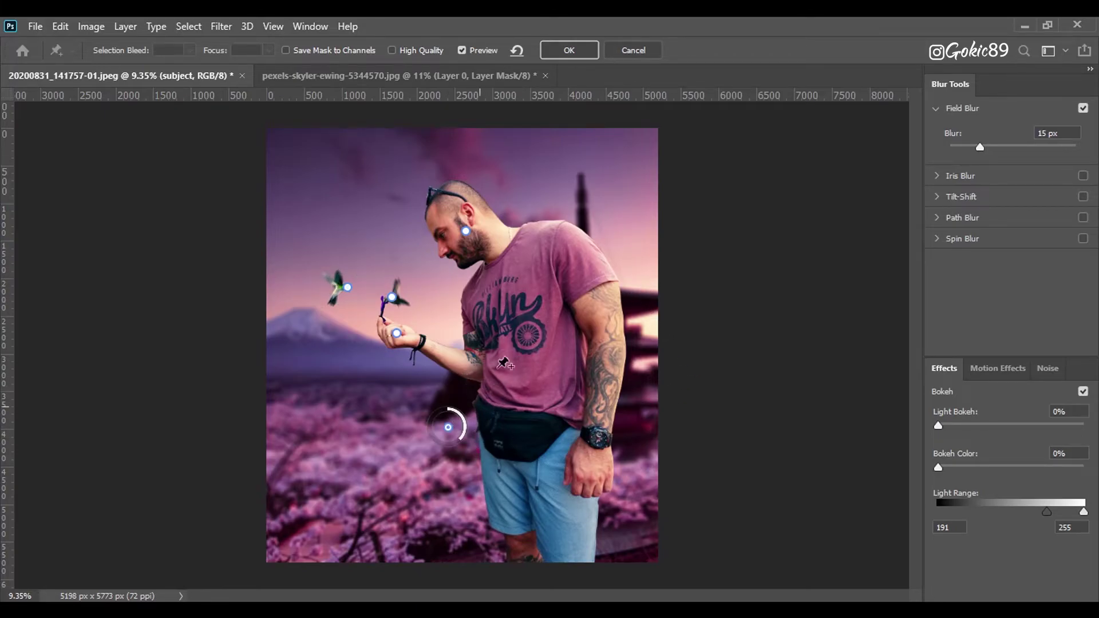
click(534, 205)
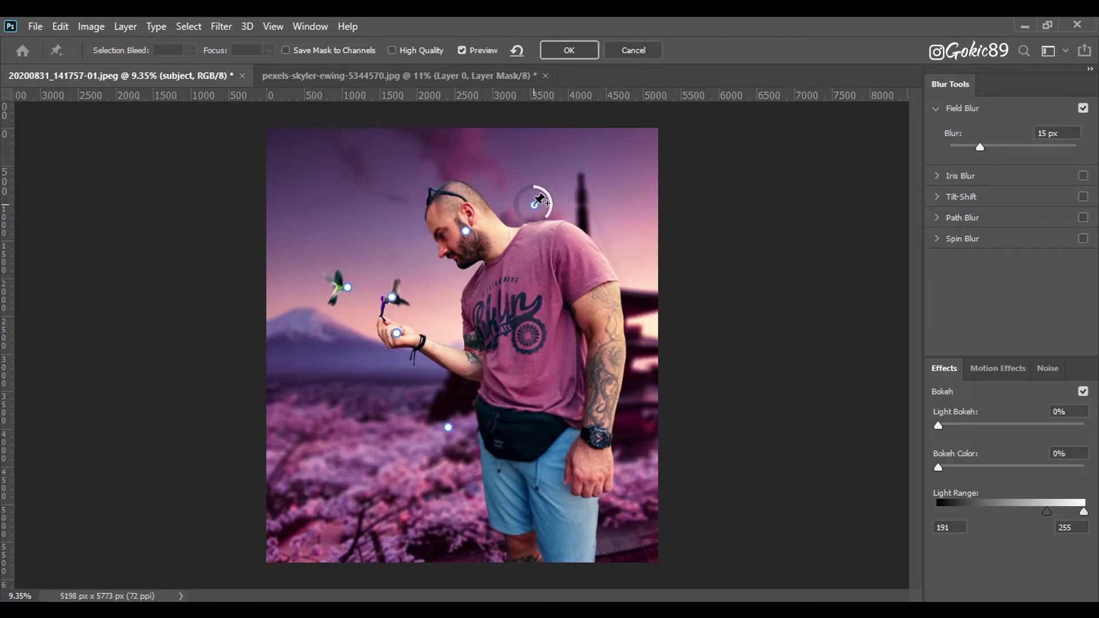
drag(545, 216, 548, 201)
click(634, 254)
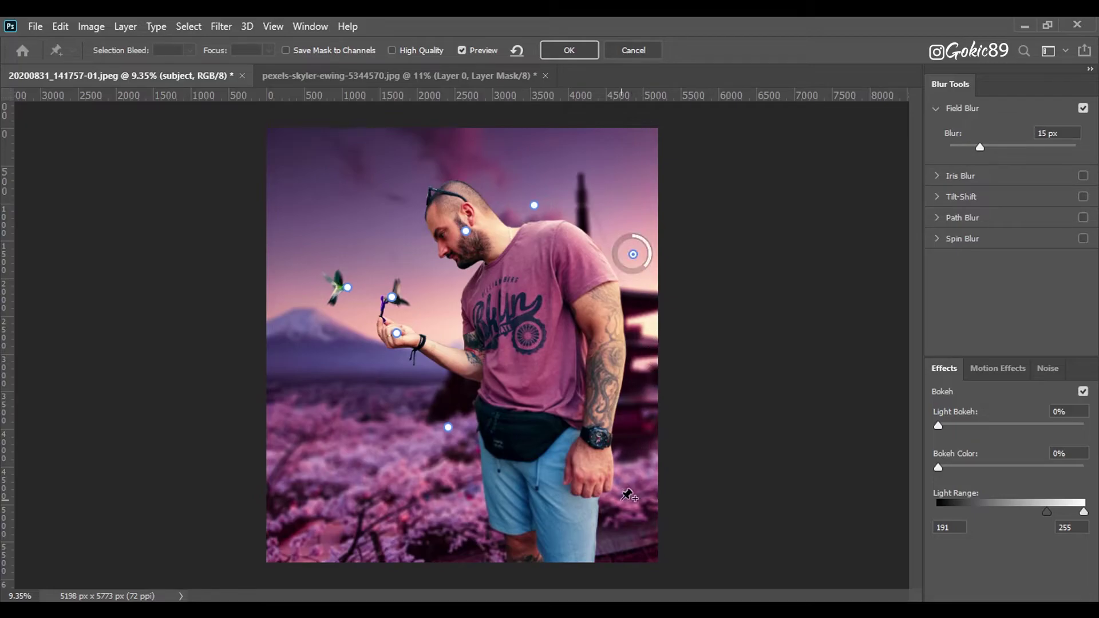
click(628, 534)
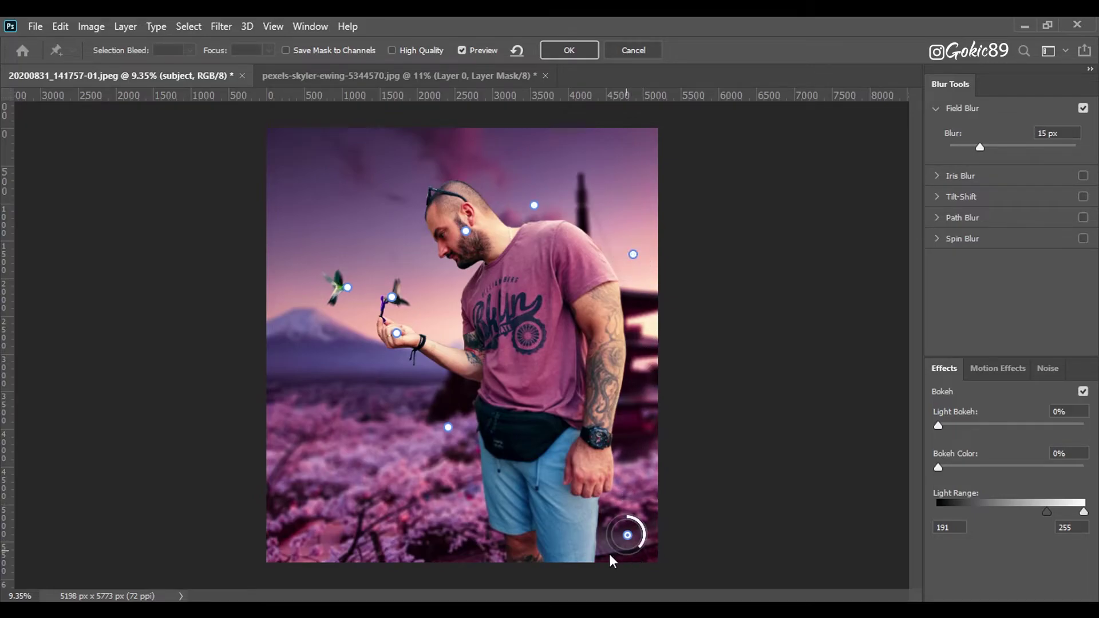
click(453, 543)
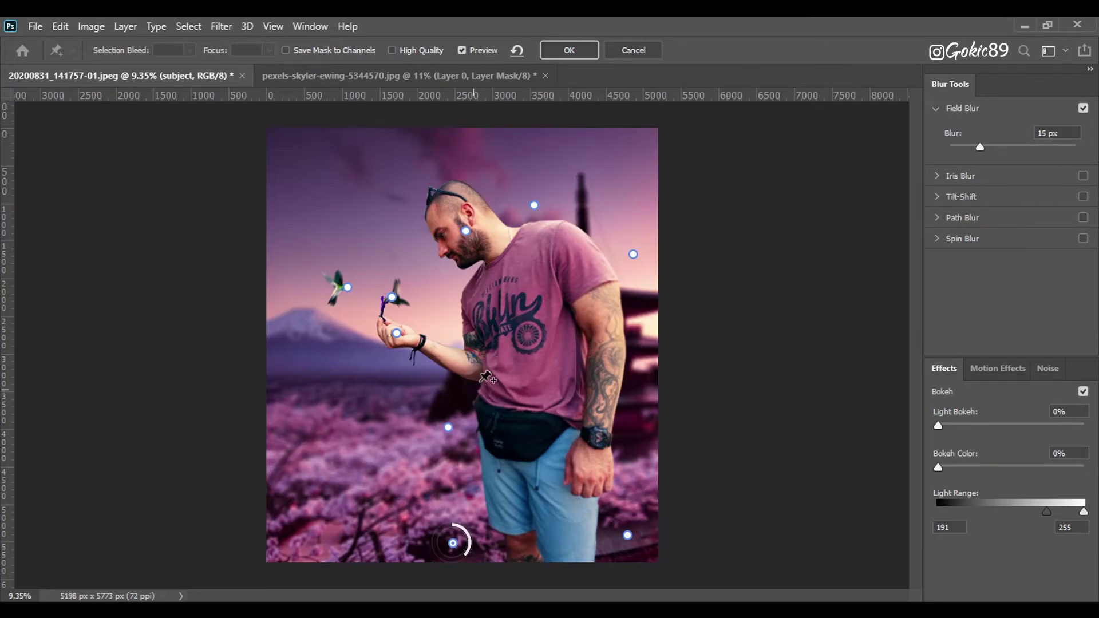
- Add Field Blur pins on the lower shirt and the raised forearm, moving the forearm pin up into the gap before the chest
click(516, 355)
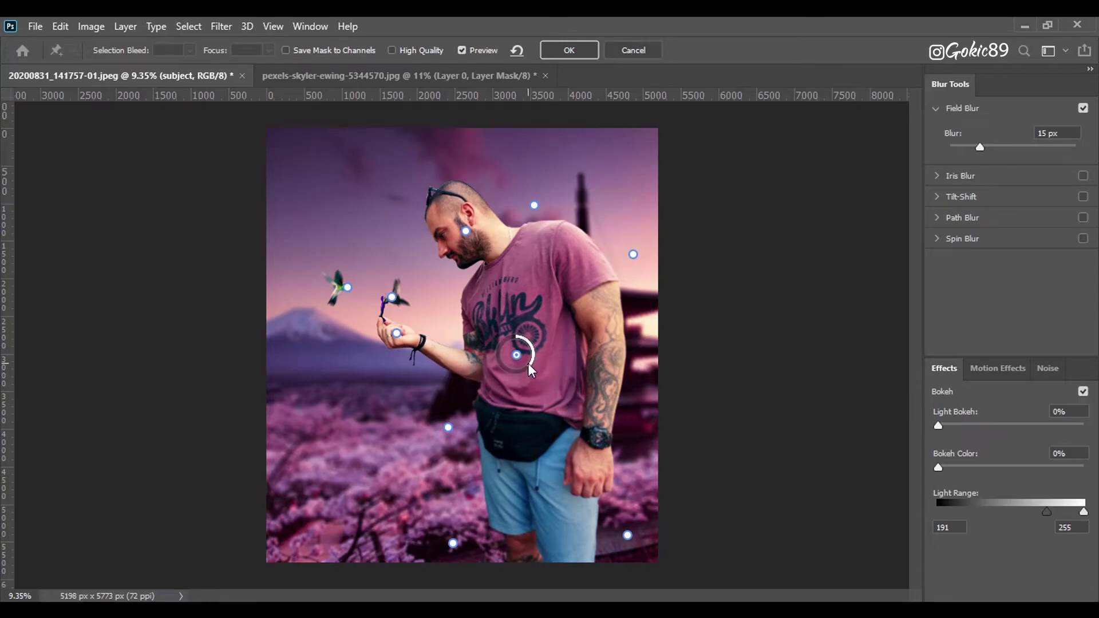
drag(531, 360, 530, 354)
click(437, 350)
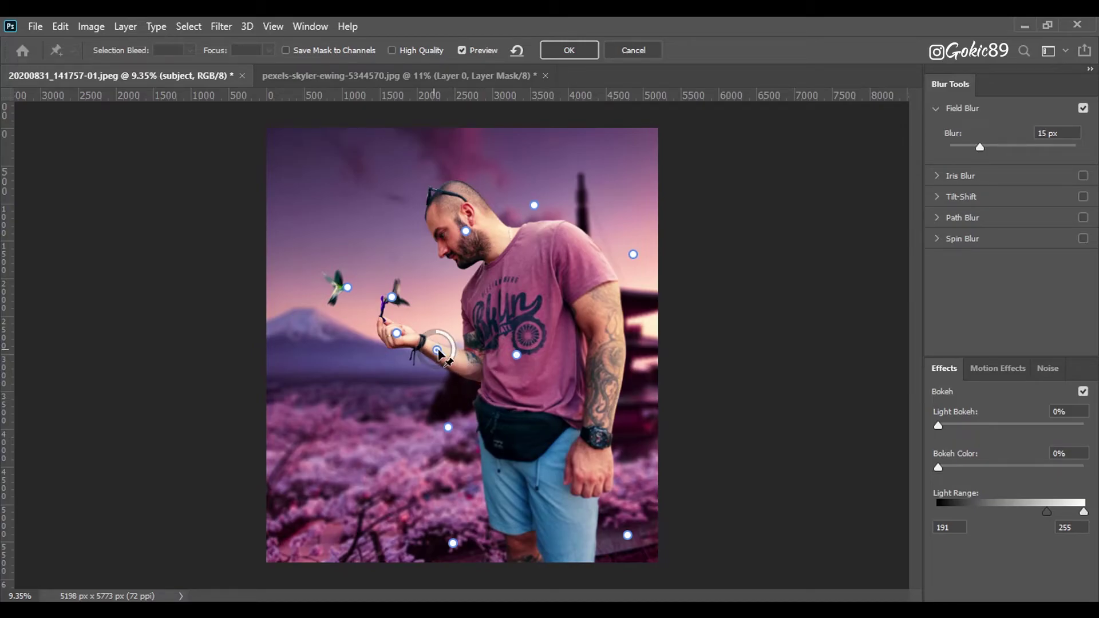
drag(437, 350, 444, 326)
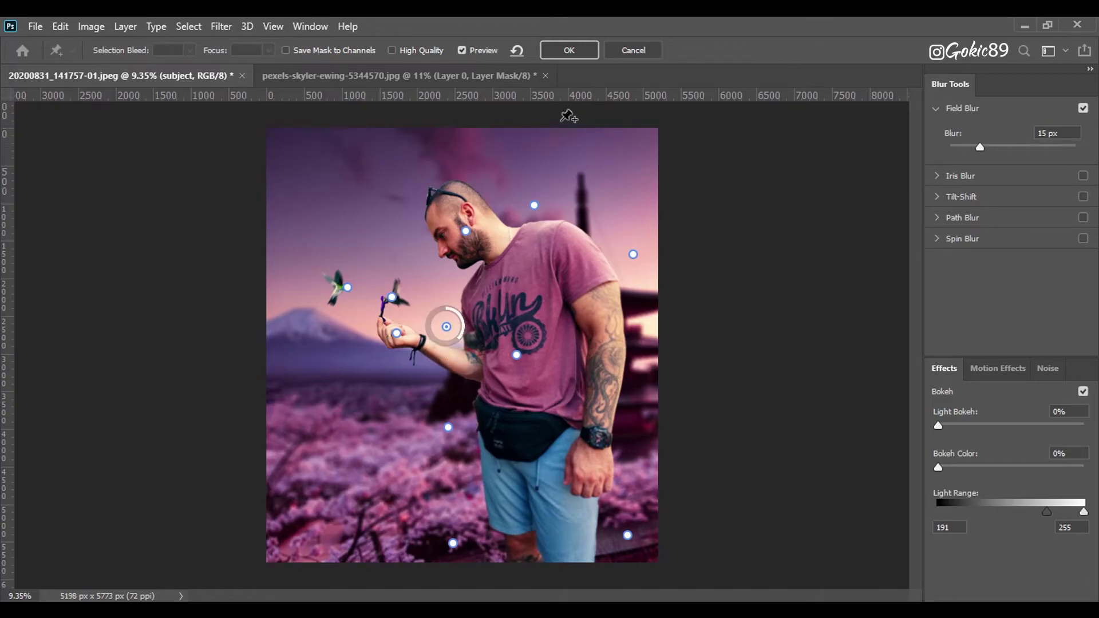
- Add Field Blur pins above the head and, at 8 px, in the sky before the face, and apply the blur
click(464, 160)
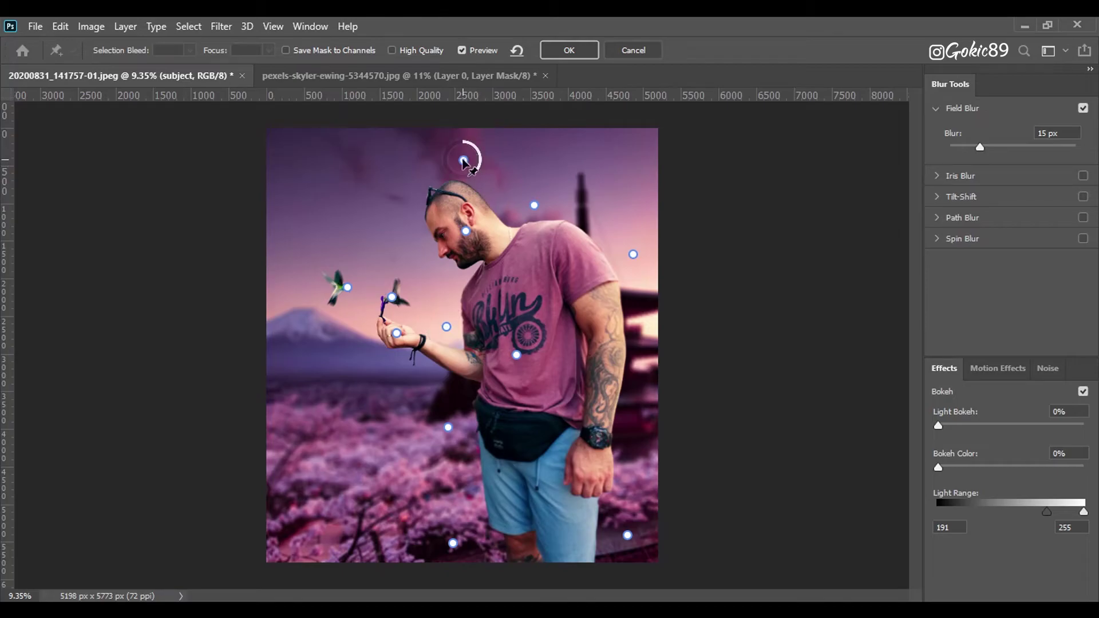
drag(475, 183, 479, 150)
click(396, 193)
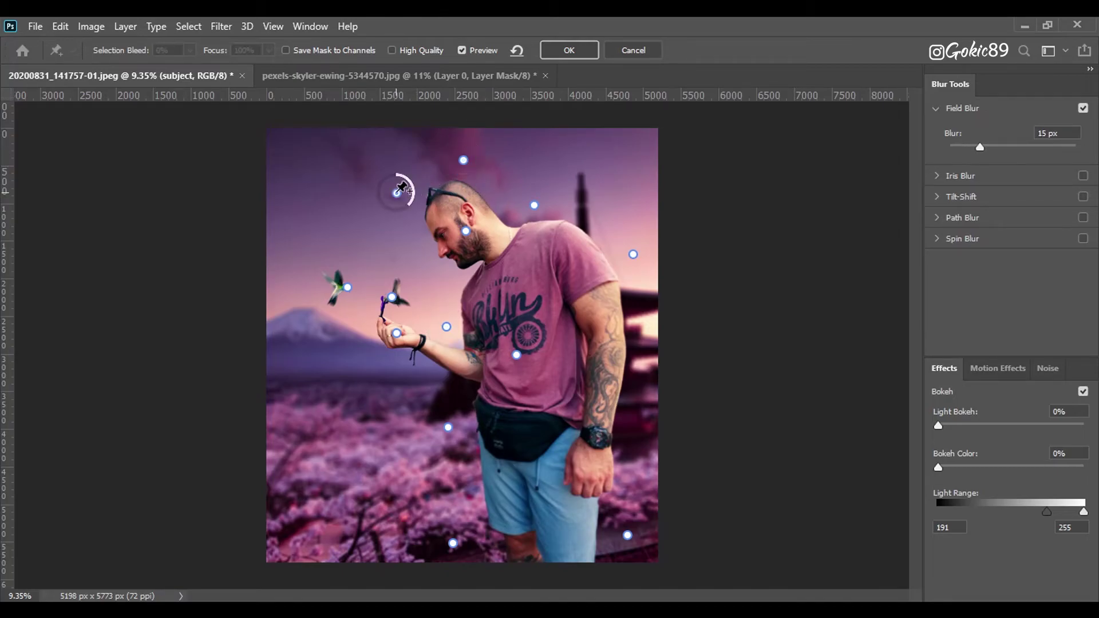
drag(411, 204, 412, 188)
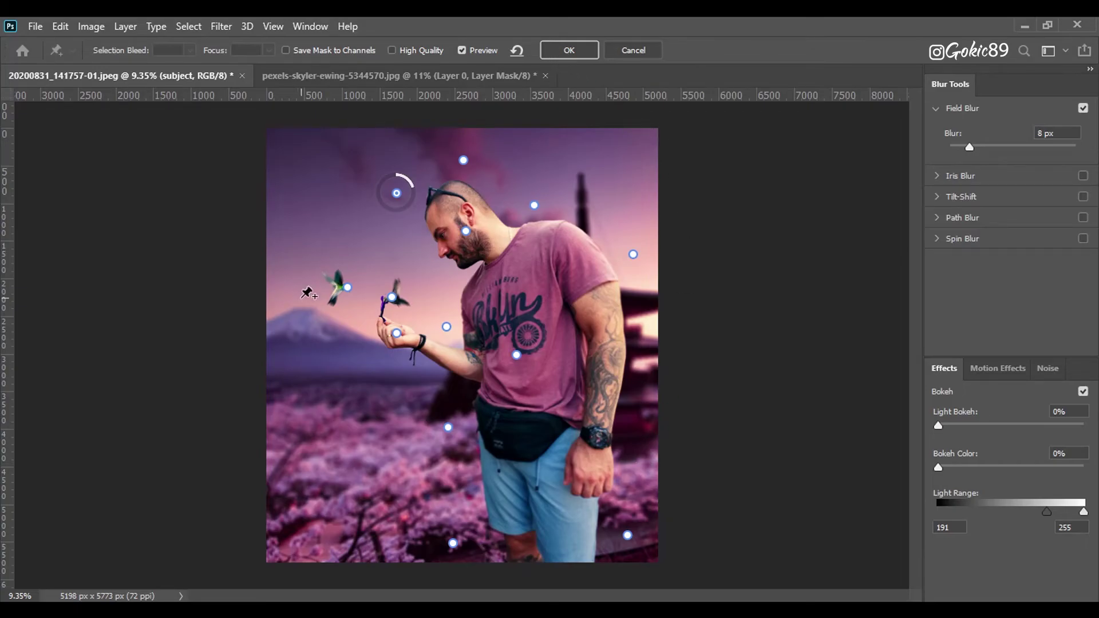
click(348, 288)
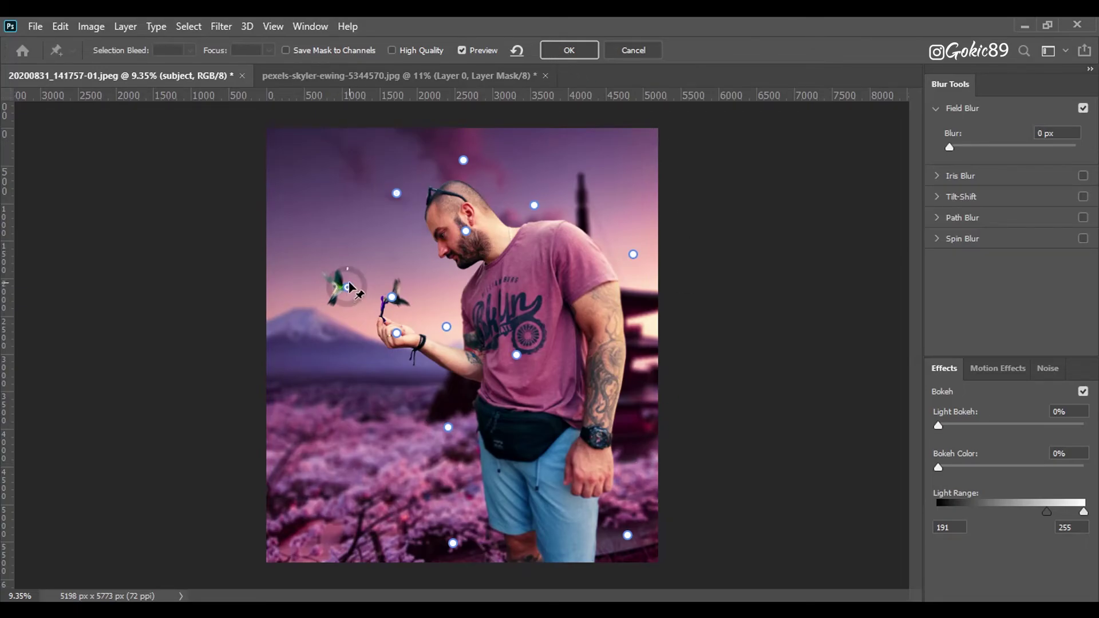
click(571, 50)
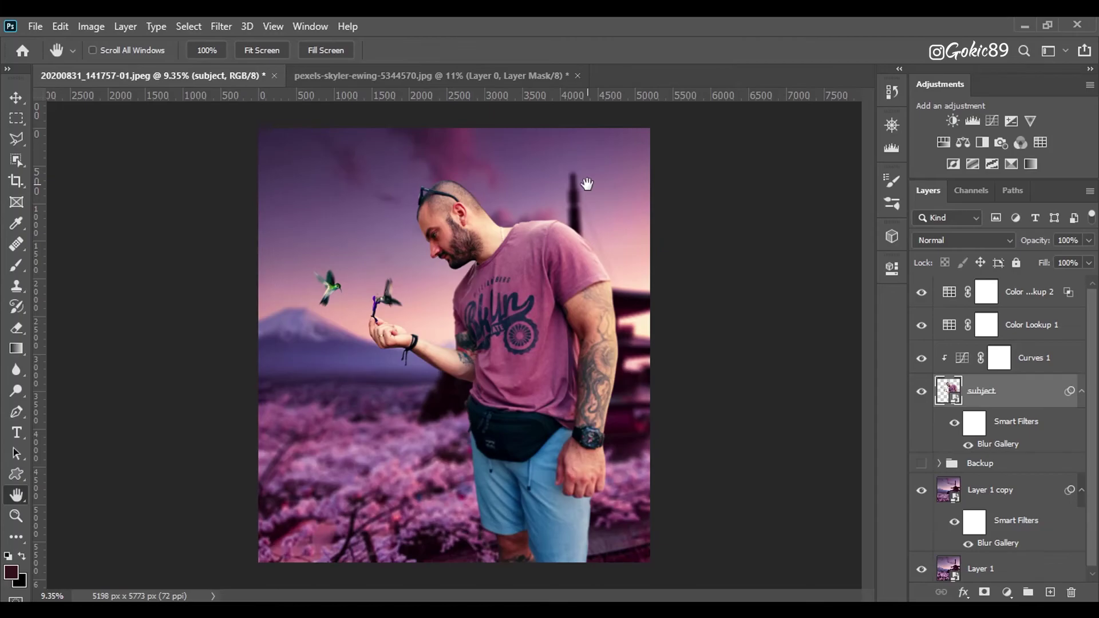
- Examine the blurred composite up close around the hummingbirds and hand, and as a whole image
scroll(412, 301, up, 1)
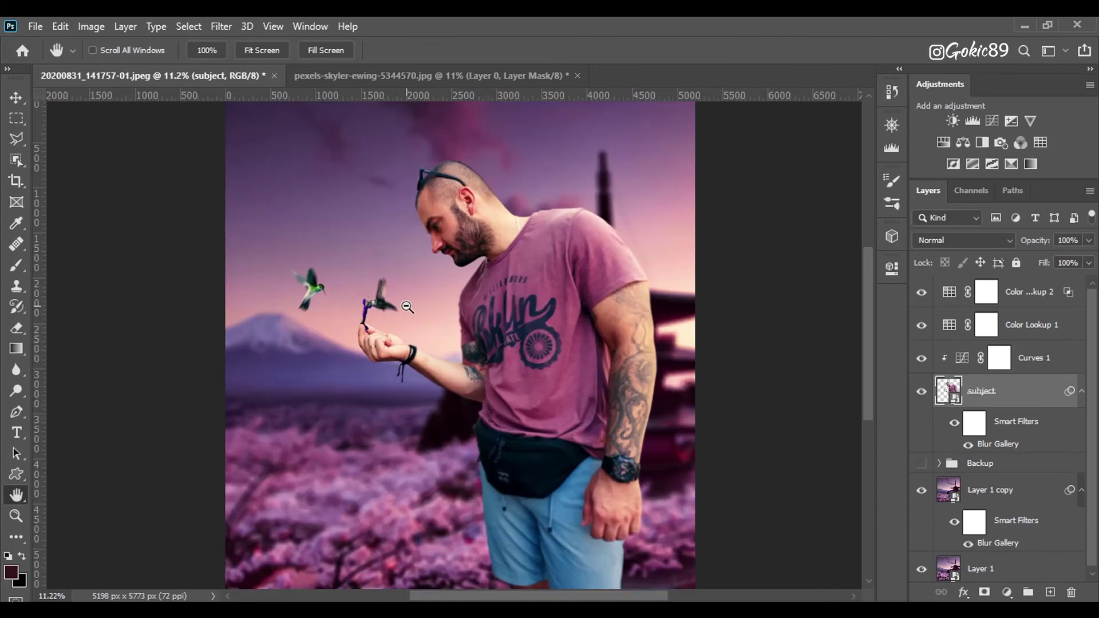
scroll(382, 307, up, 1)
scroll(382, 306, up, 2)
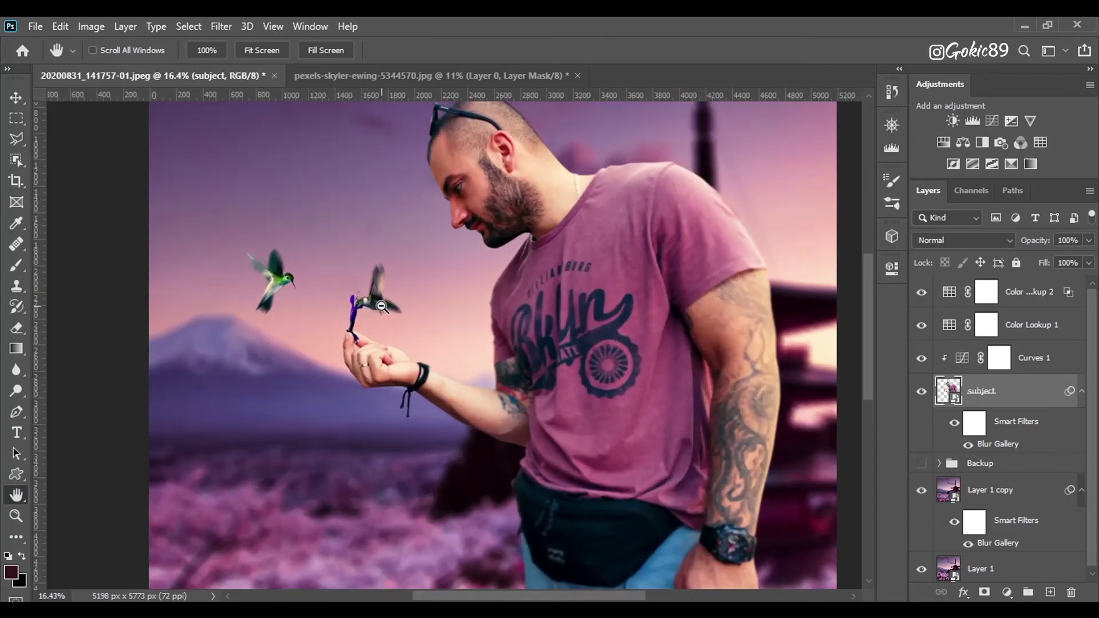
scroll(589, 278, down, 1)
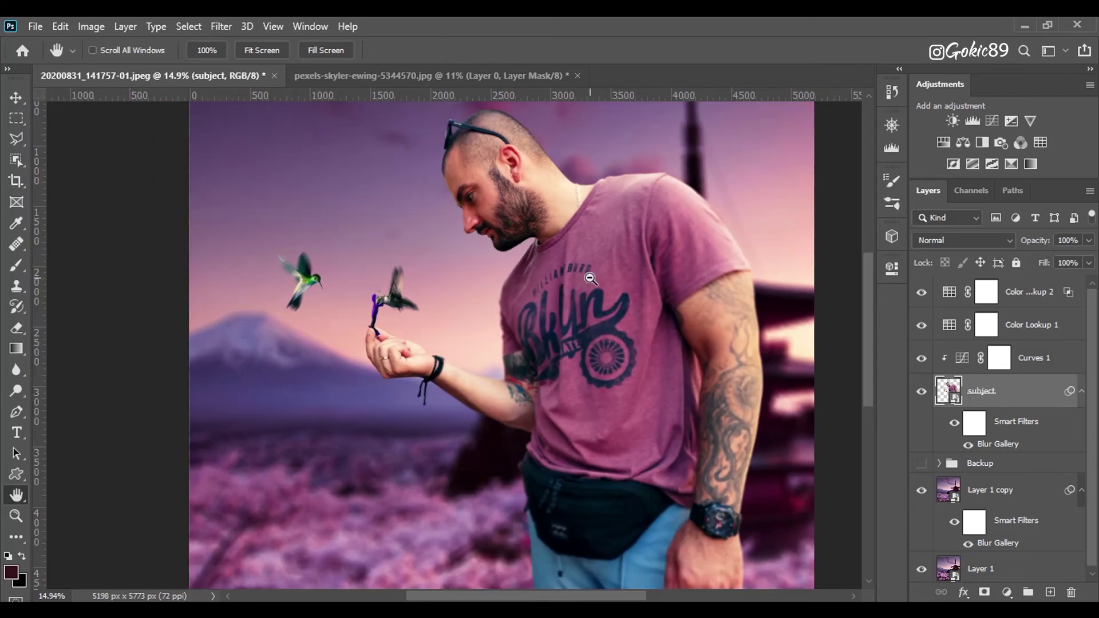
scroll(590, 278, down, 4)
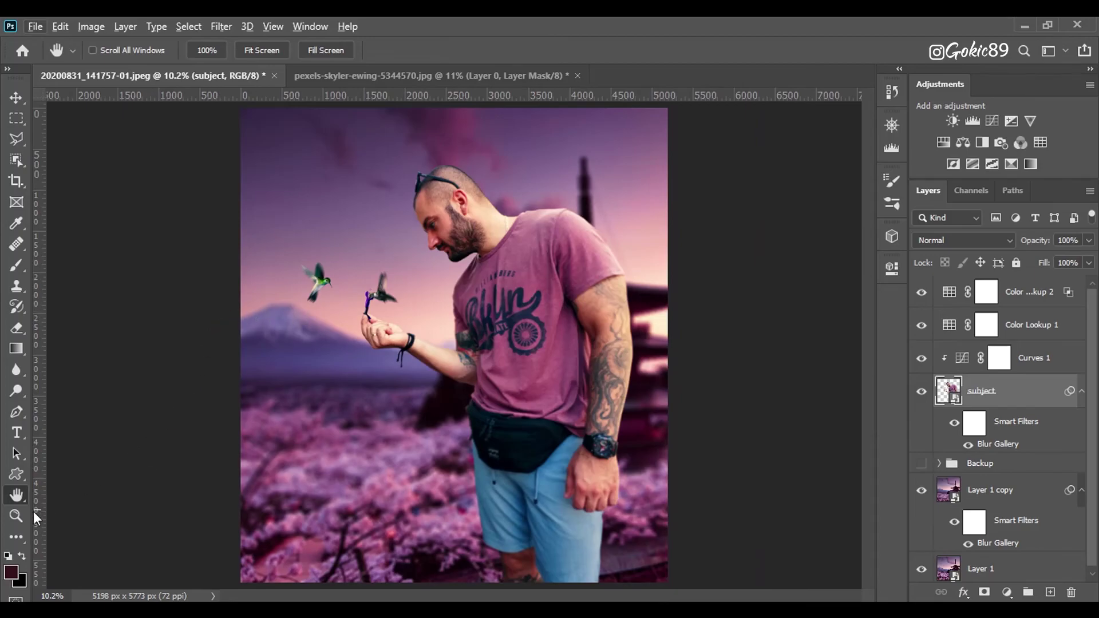
double_click(16, 495)
scroll(296, 408, down, 3)
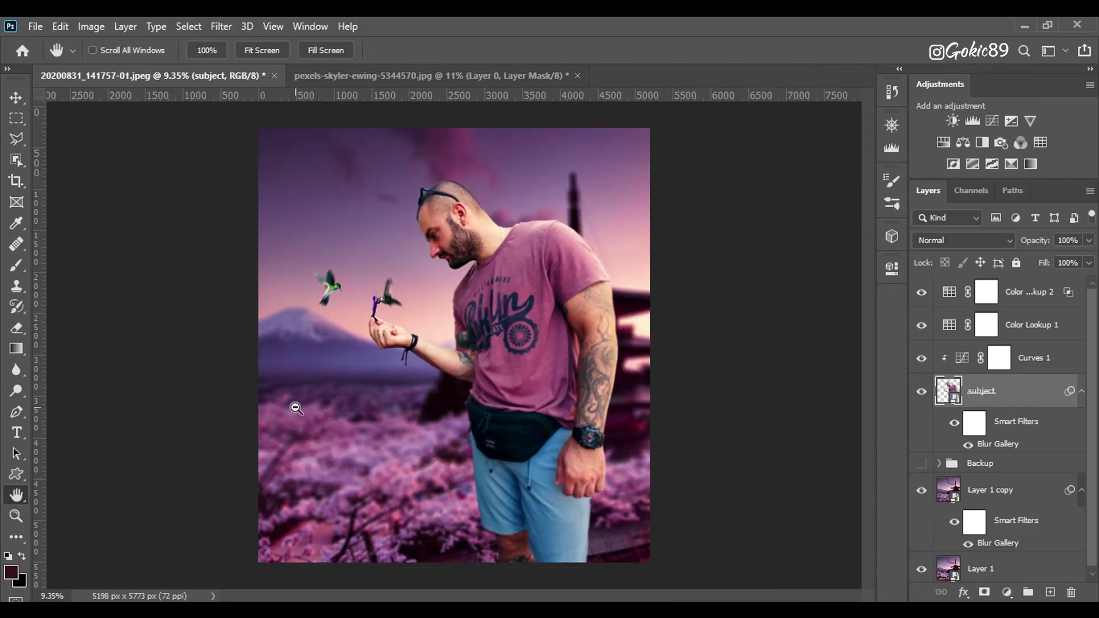
scroll(296, 408, up, 3)
scroll(296, 408, up, 3)
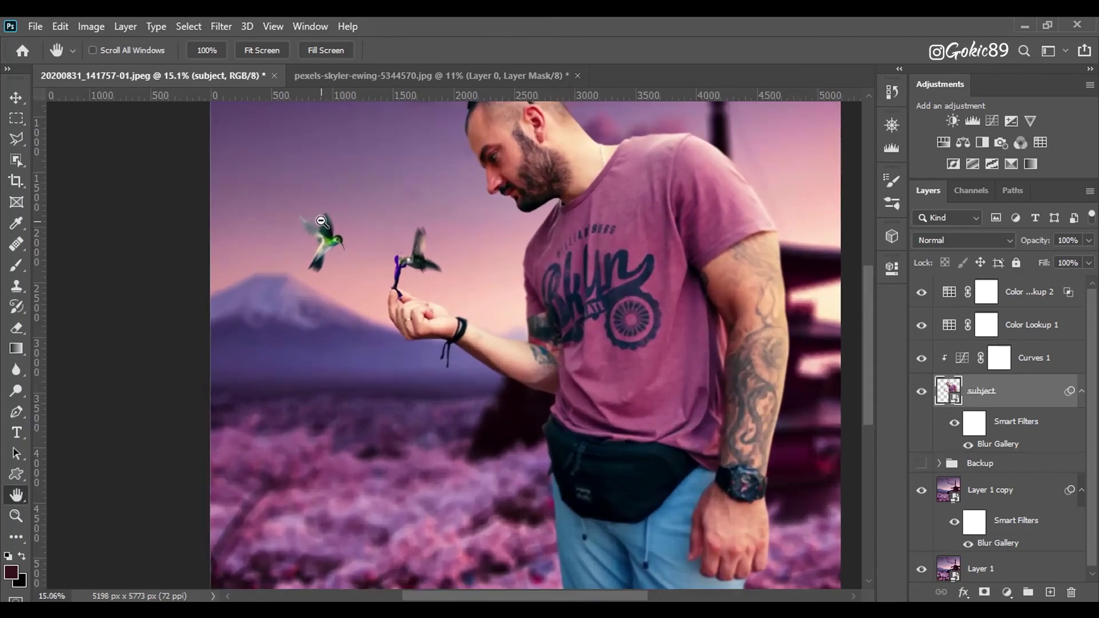
scroll(328, 226, down, 4)
scroll(328, 226, up, 2)
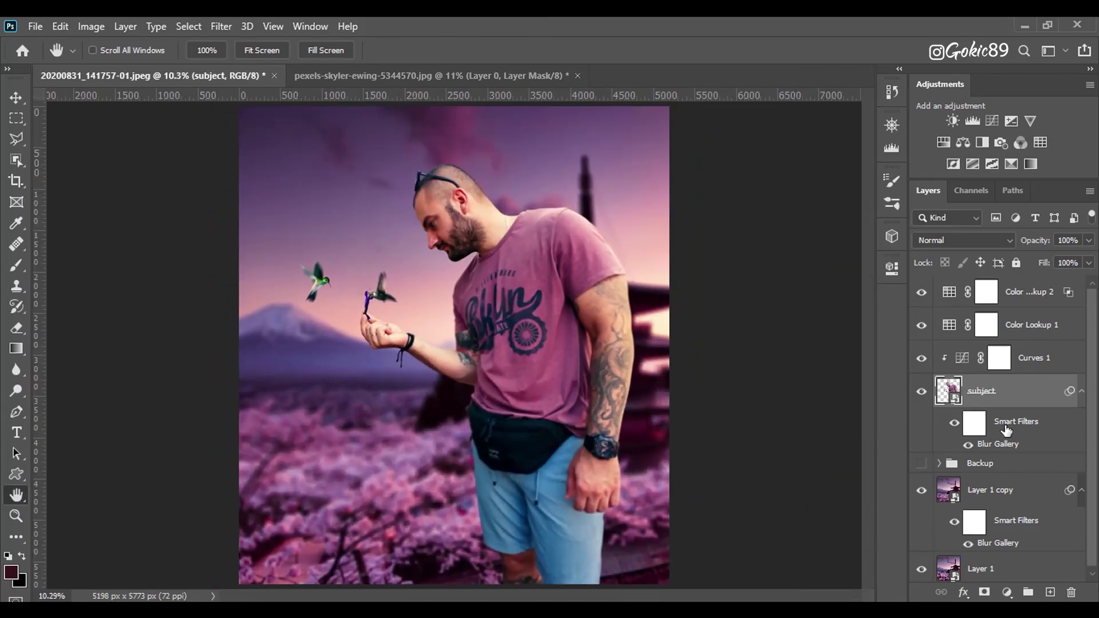
- Hide the Curves 1 adjustment to compare the subject's color without it
mouse_move(922, 359)
mouse_down()
mouse_move(922, 299)
mouse_move(923, 358)
mouse_up()
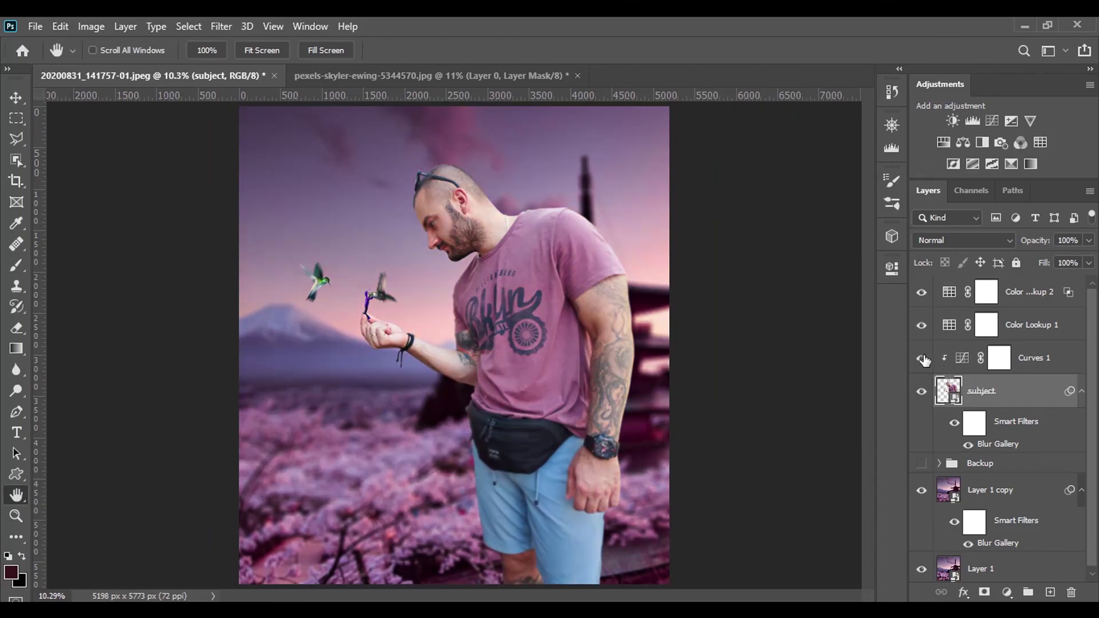